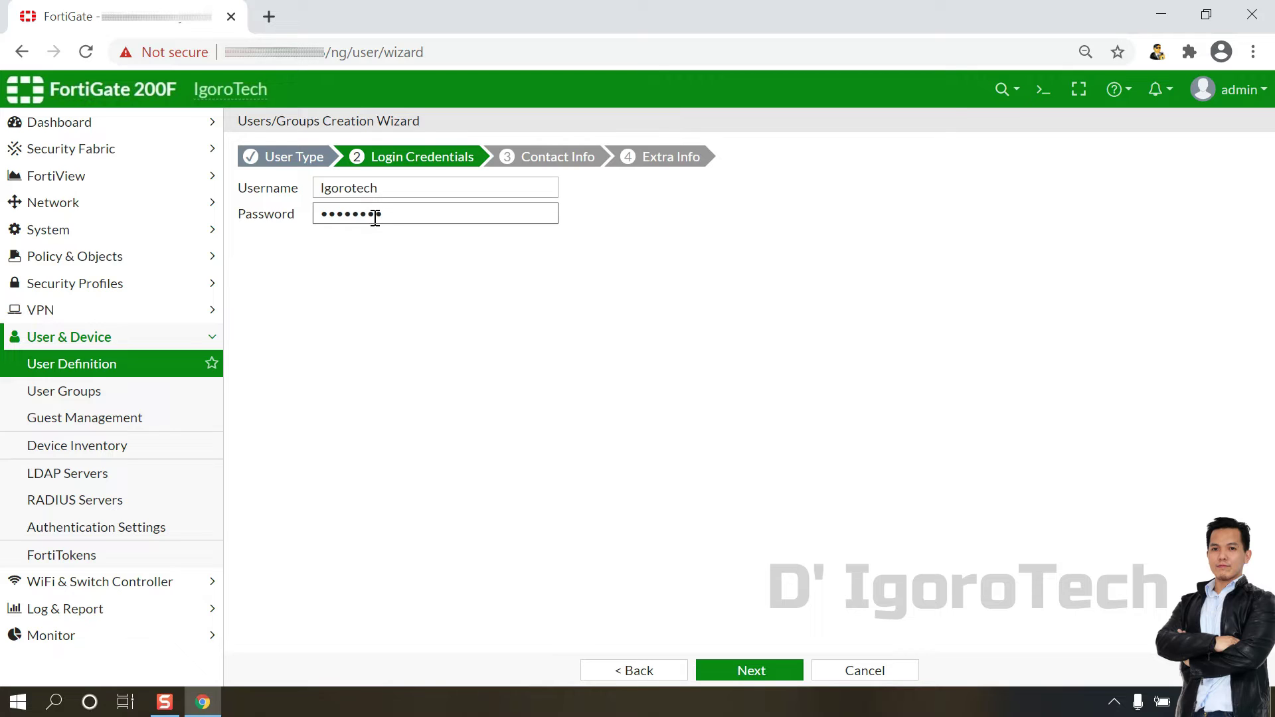
Step: Finish the contact and extra info pages, submit the enabled local user, and select it in the list
{"action": "left_click", "coordinate": [753, 671]}
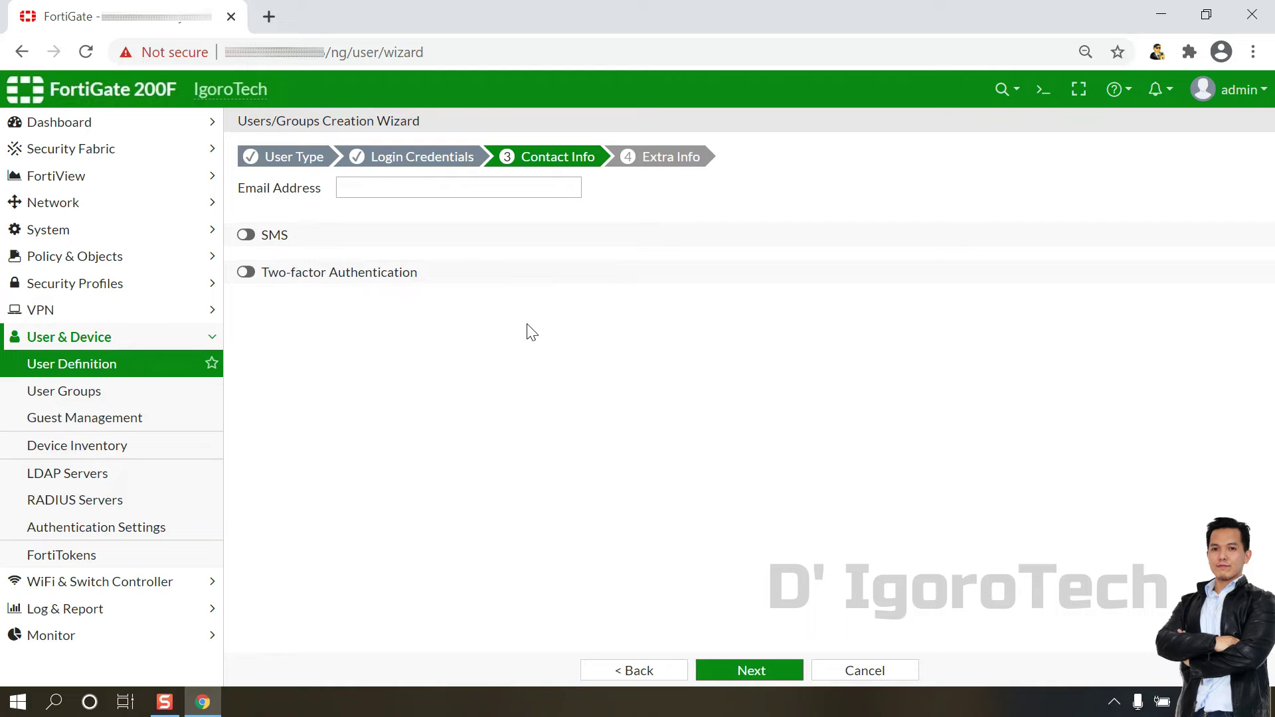
{"action": "left_click", "coordinate": [458, 192]}
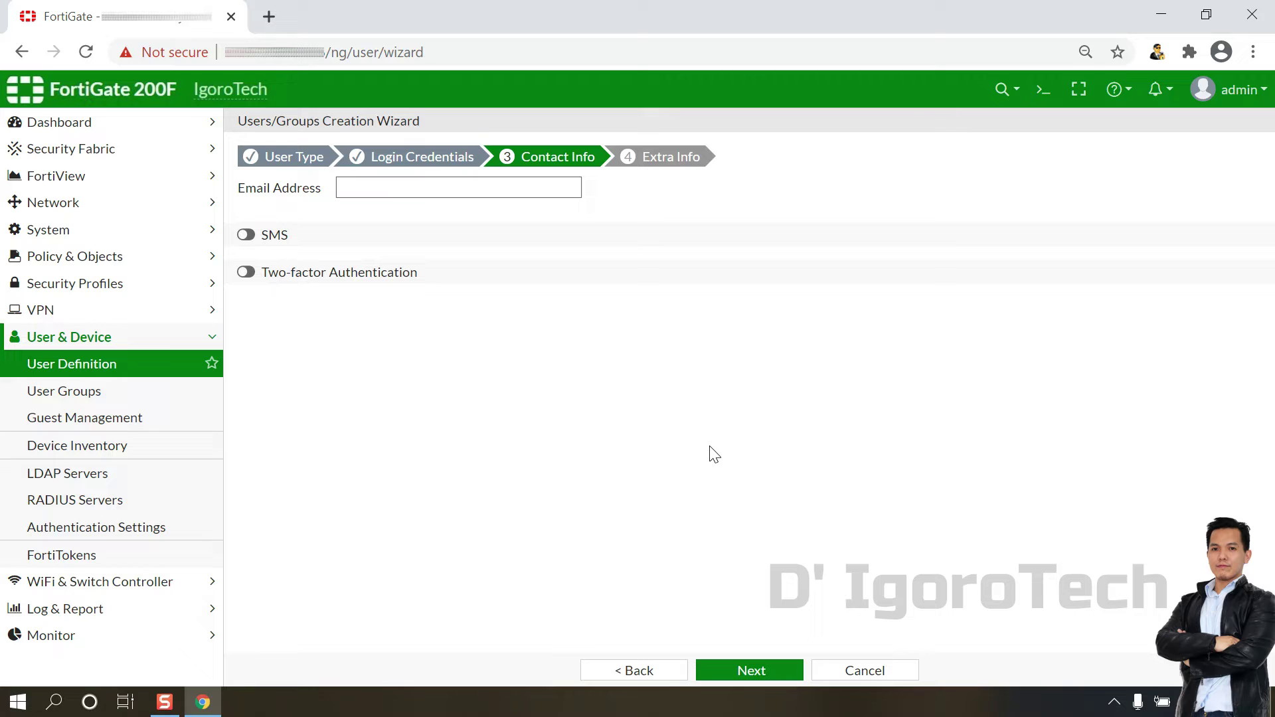
{"action": "left_click", "coordinate": [753, 671]}
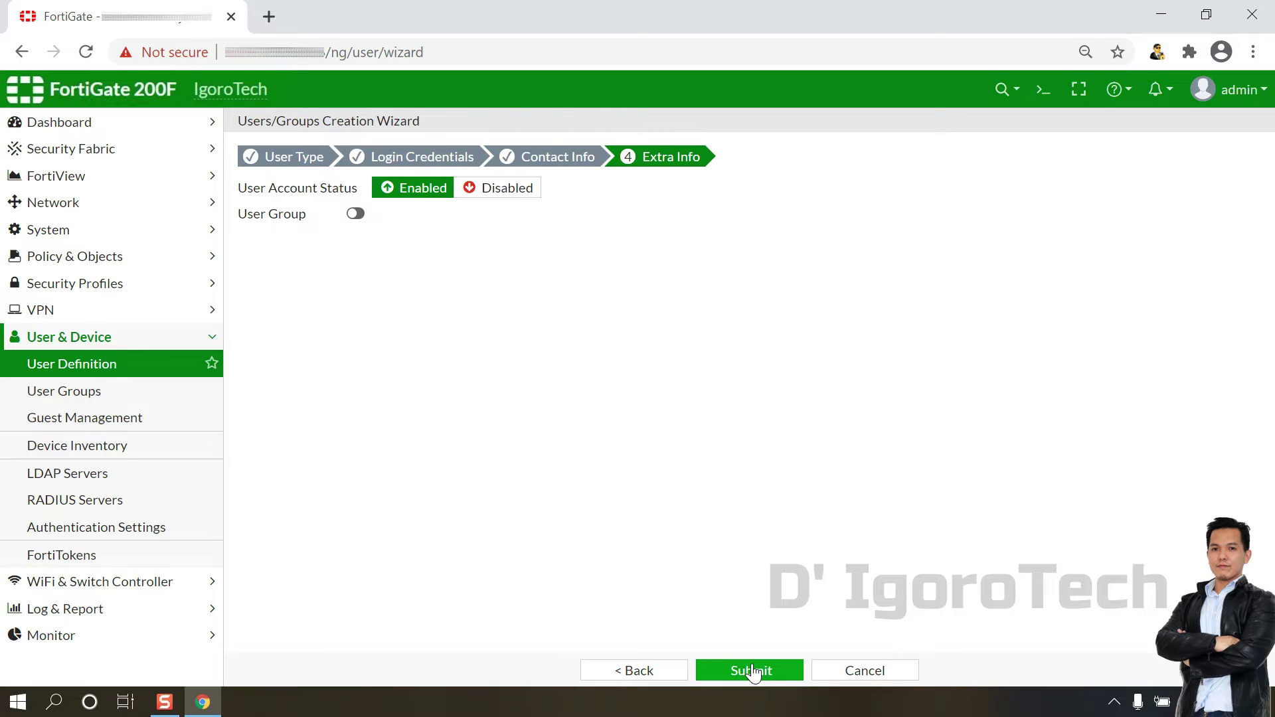
{"action": "left_click", "coordinate": [753, 671]}
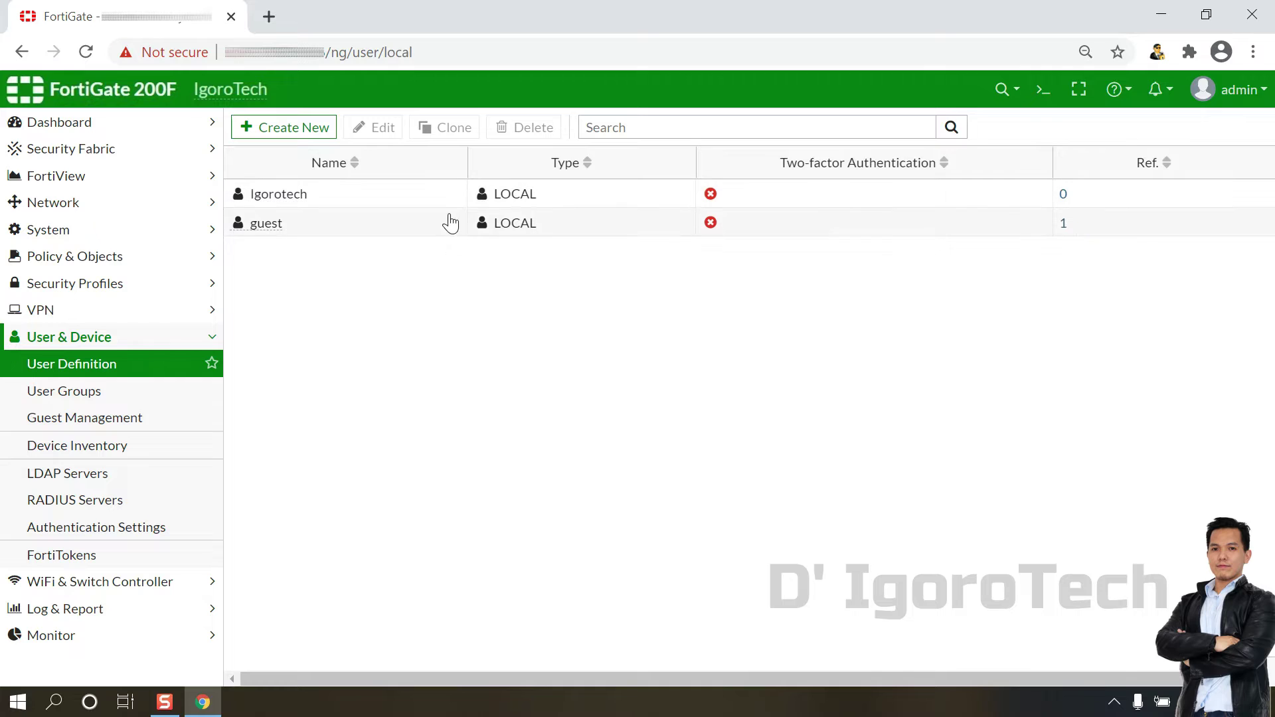
{"action": "left_click", "coordinate": [437, 199]}
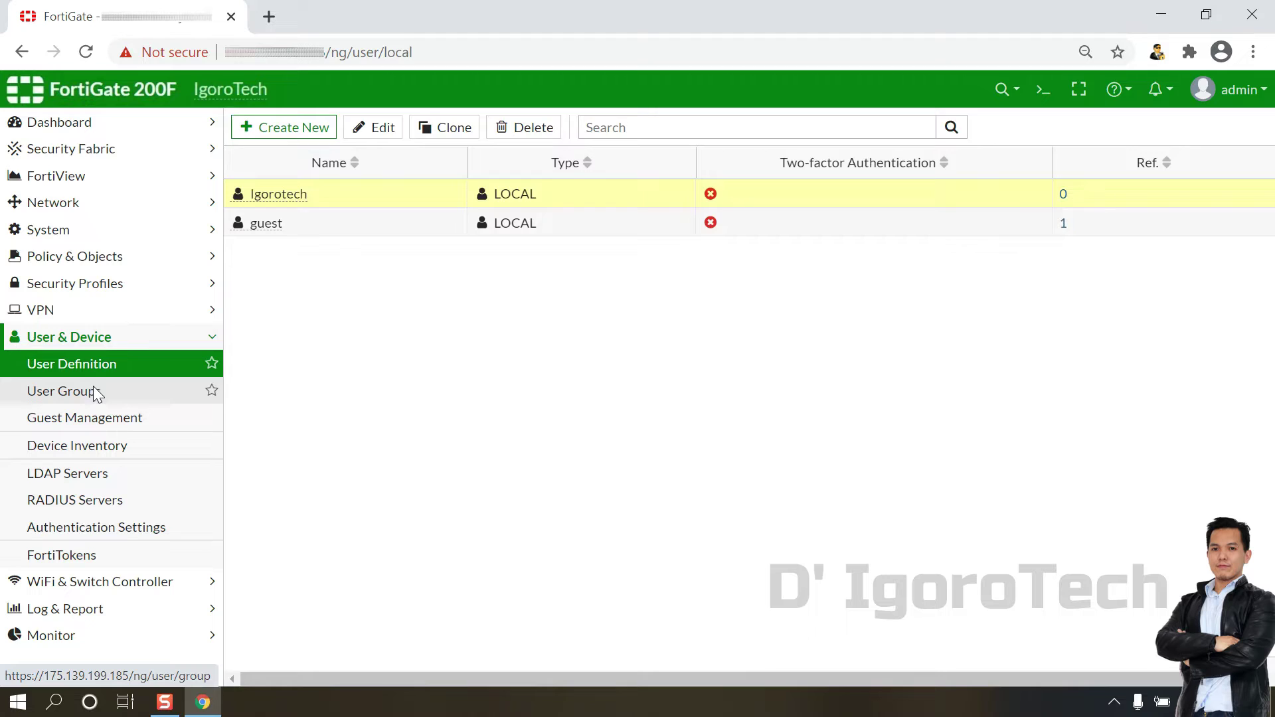
Step: Create Firewall group 'ipsec_users' containing only the new local user, then select it in User Groups
{"action": "left_click", "coordinate": [95, 393]}
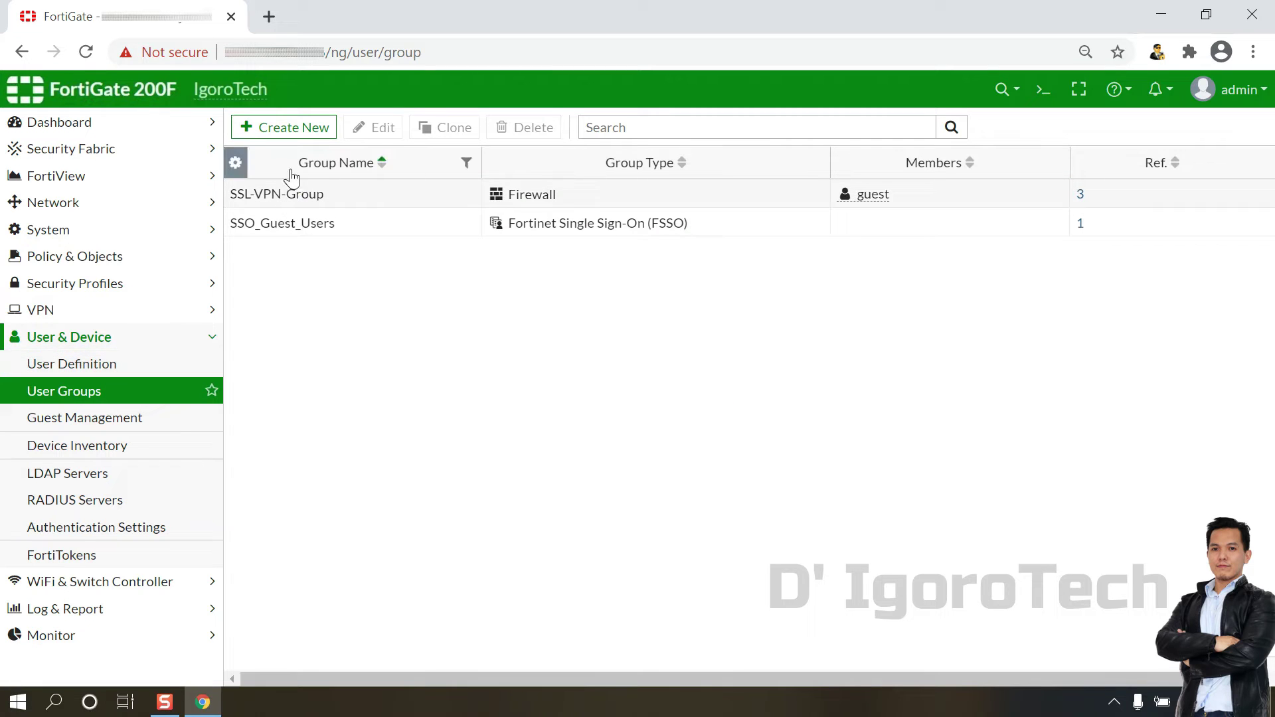
{"action": "left_click", "coordinate": [292, 132]}
{"action": "left_click", "coordinate": [319, 163]}
{"action": "type", "text": "ipsec"}
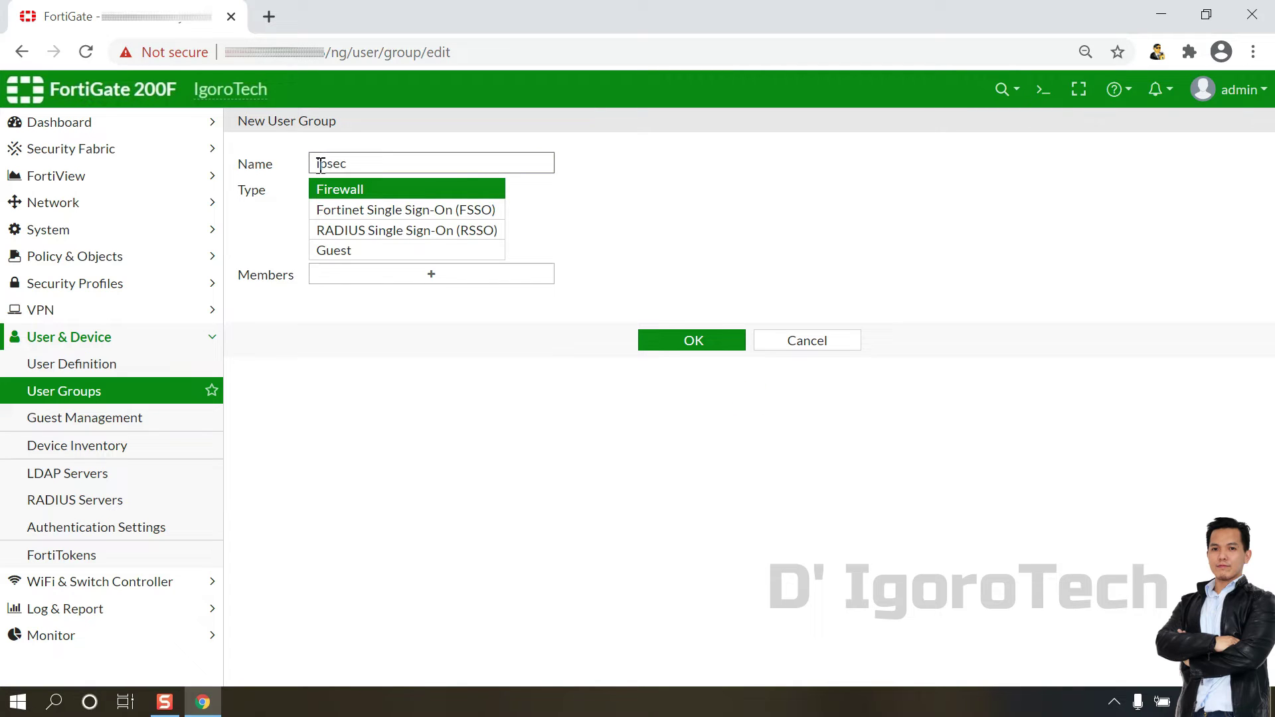
{"action": "type", "text": "_users"}
{"action": "left_click", "coordinate": [408, 192]}
{"action": "left_click", "coordinate": [419, 278]}
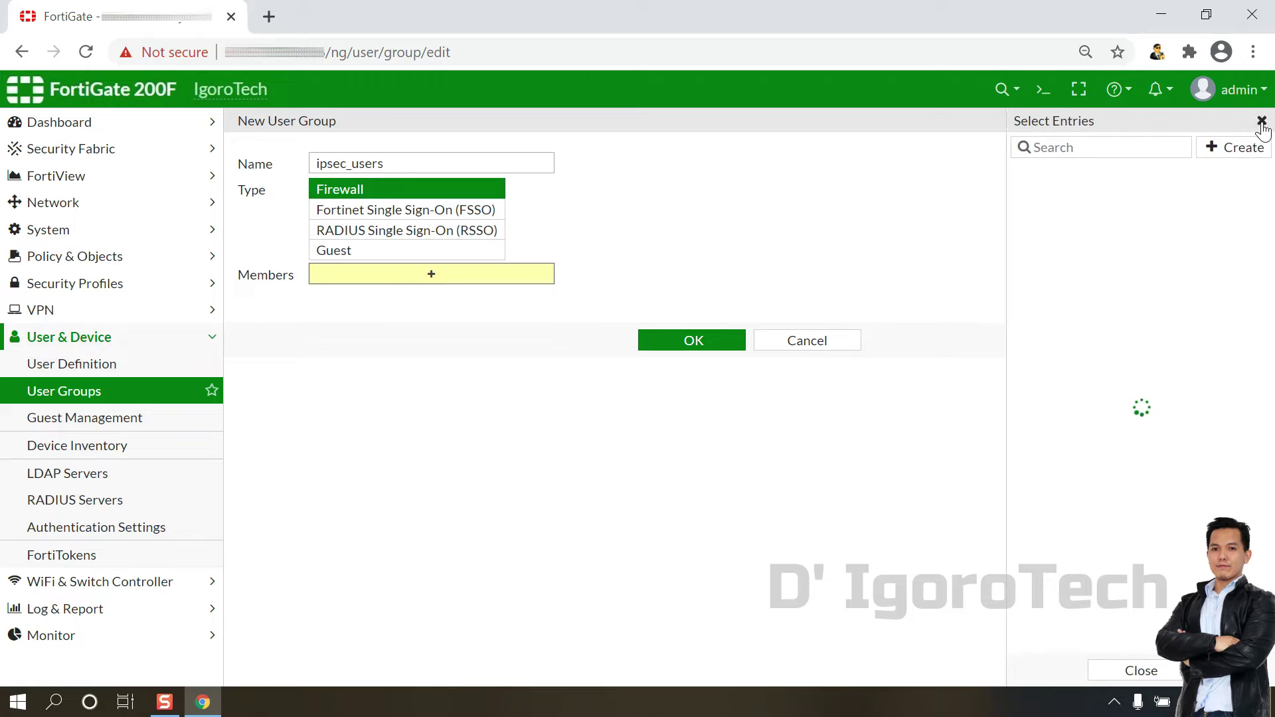
{"action": "left_click", "coordinate": [433, 275]}
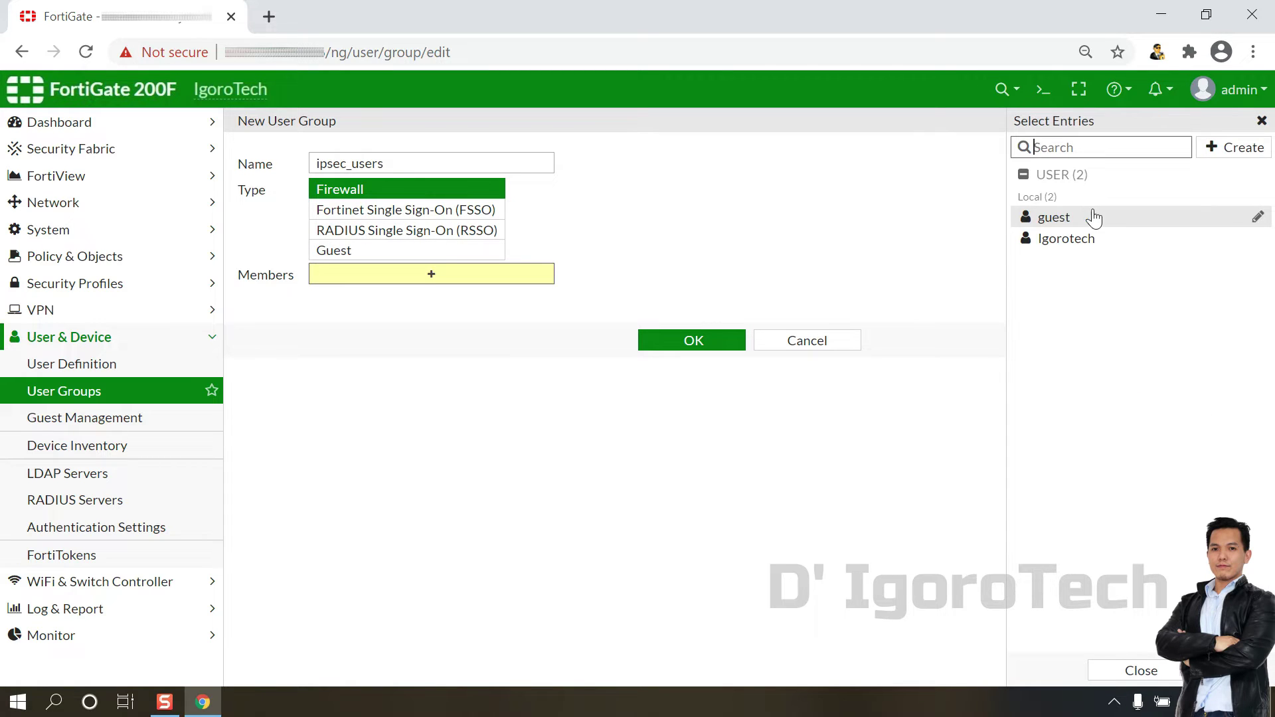
{"action": "mouse_move", "coordinate": [1070, 245]}
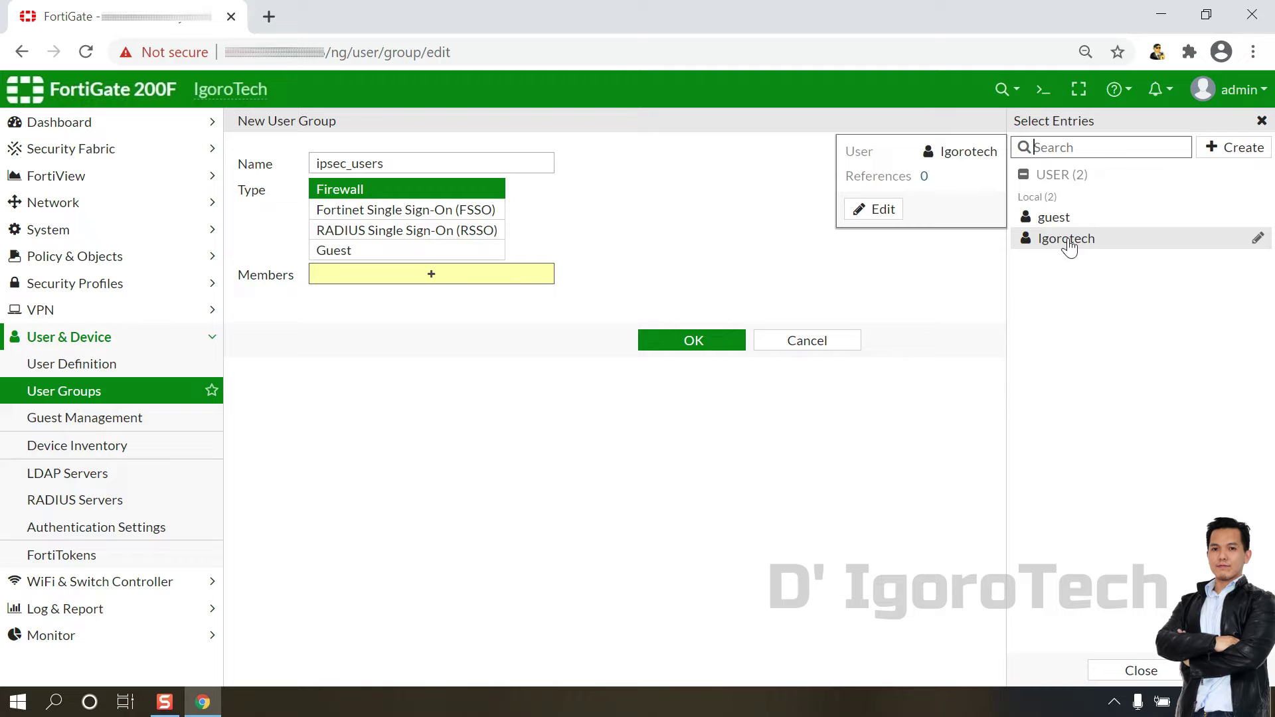
{"action": "left_click", "coordinate": [1067, 241]}
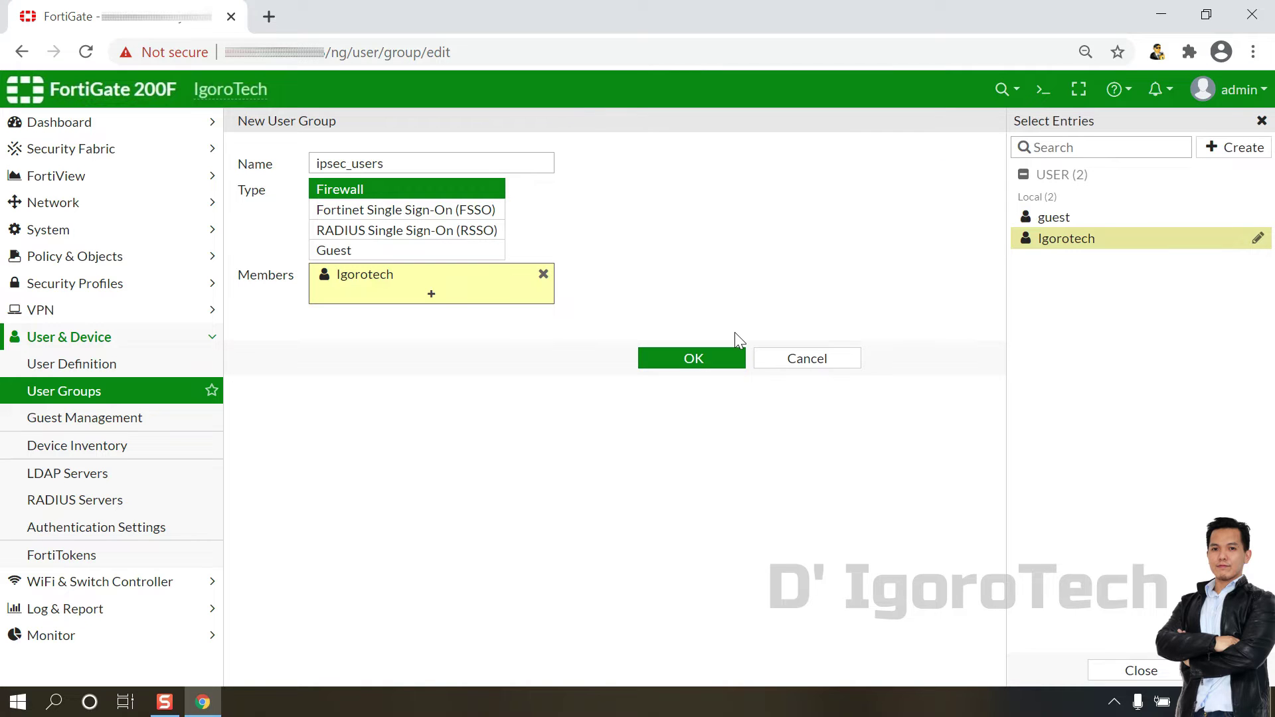
{"action": "left_click", "coordinate": [705, 358]}
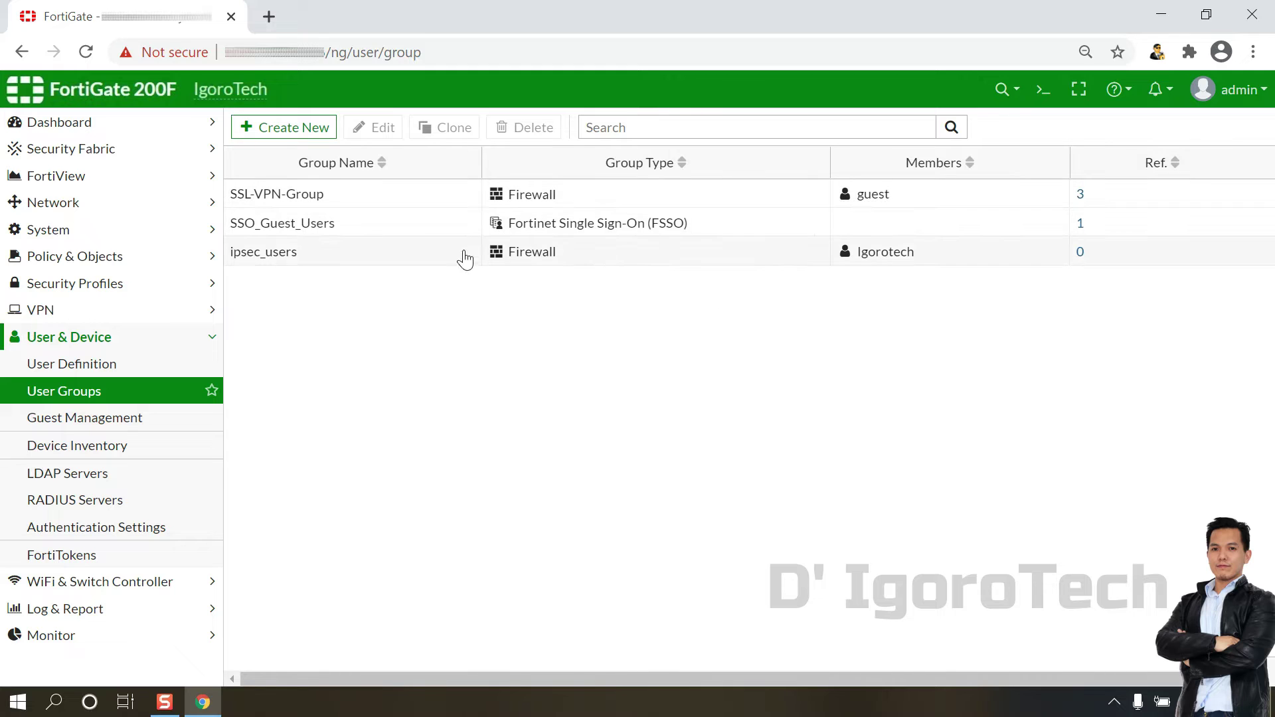
{"action": "left_click", "coordinate": [437, 261]}
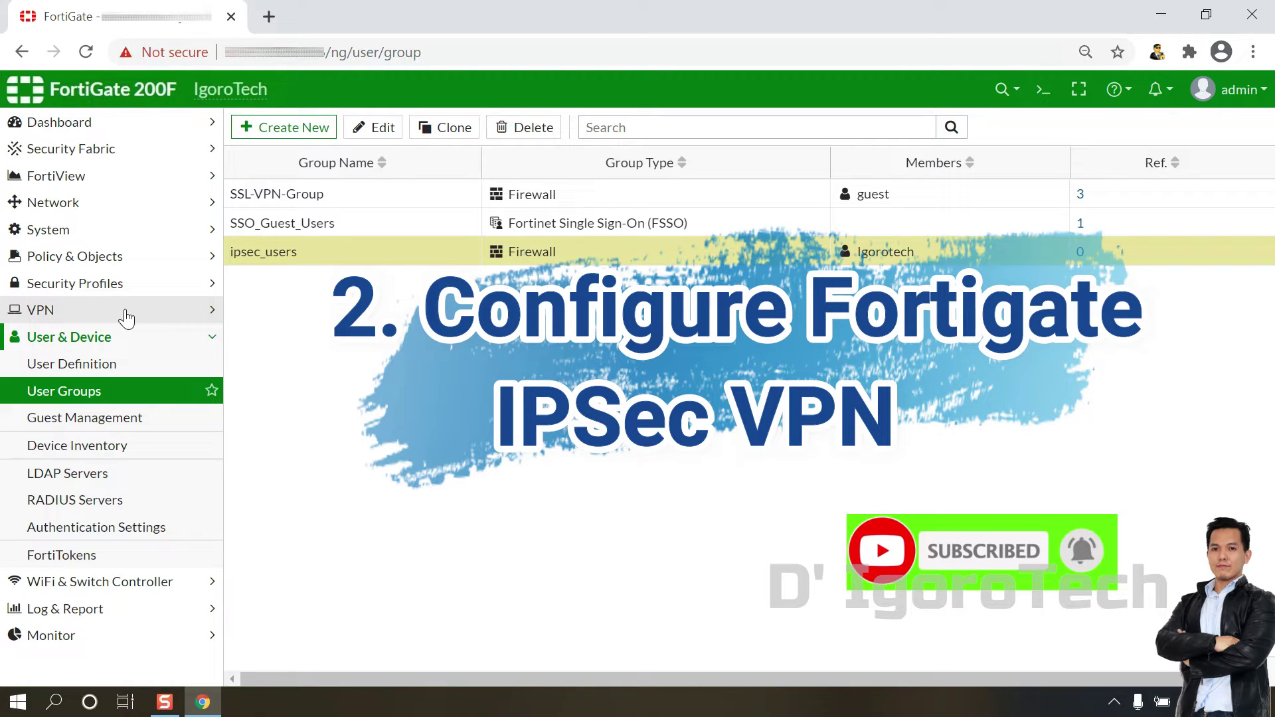
Step: Expand the VPN section and launch the IPsec Wizard
{"action": "left_click", "coordinate": [127, 317]}
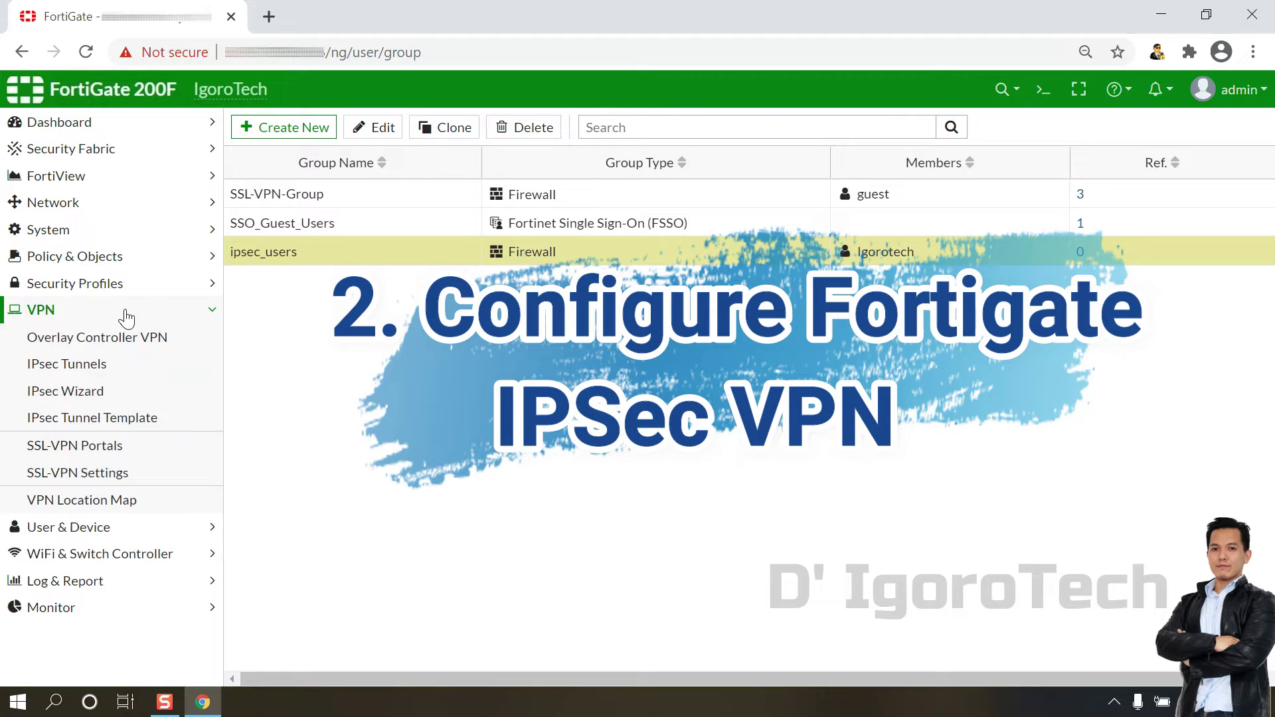
{"action": "left_click", "coordinate": [83, 398]}
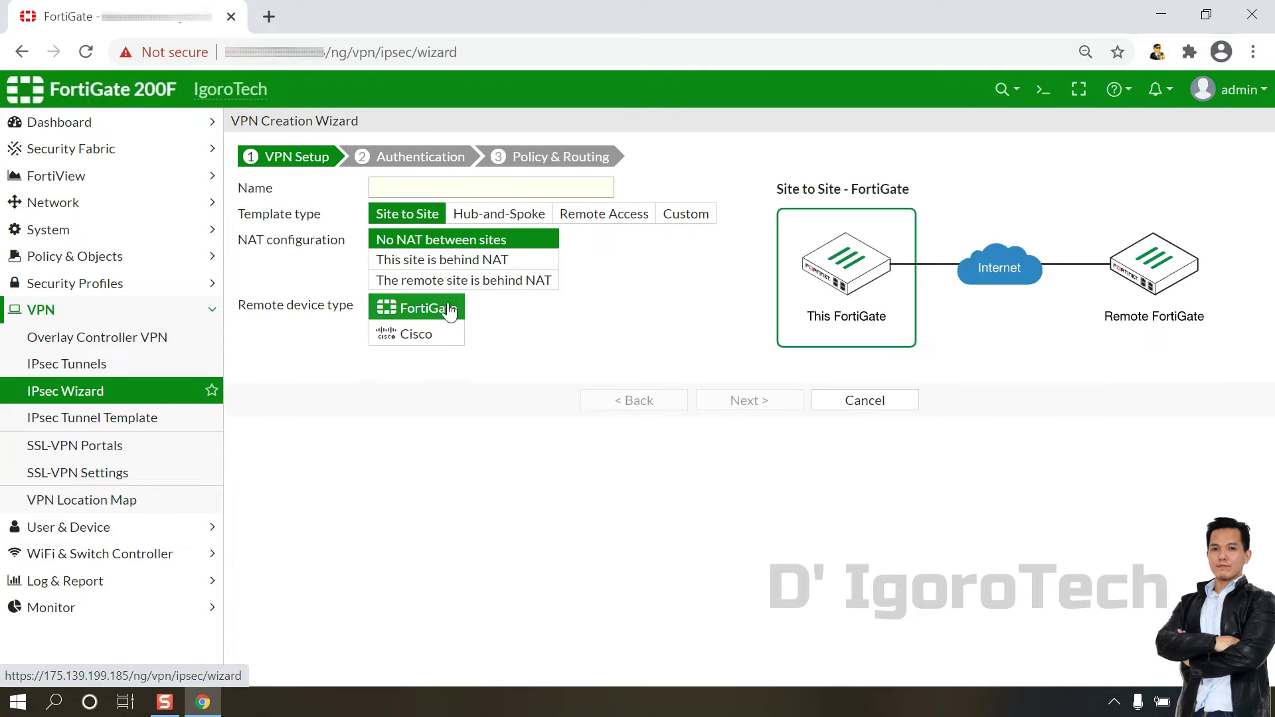
Step: Name the VPN 'ipsec_vpn', choose the Remote Access FortiClient template, and continue to Authentication
{"action": "left_click", "coordinate": [455, 190]}
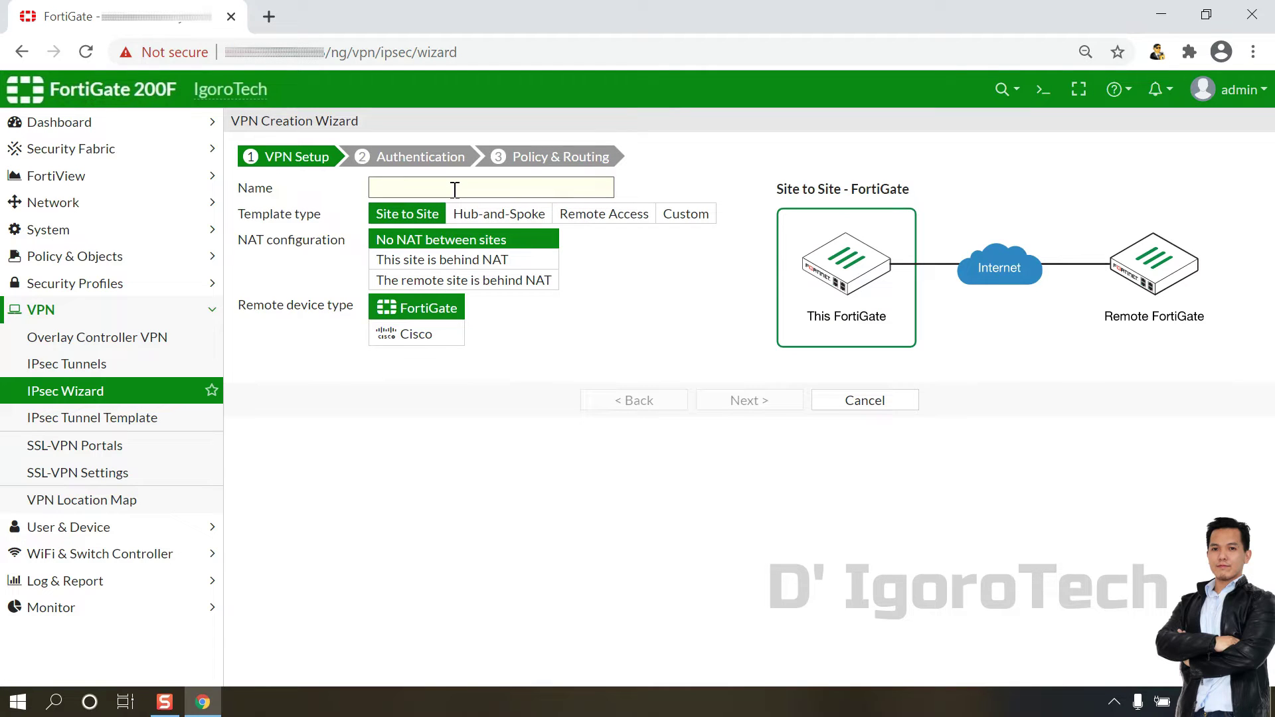
{"action": "type", "text": "ipsec_vpn"}
{"action": "left_click", "coordinate": [613, 224]}
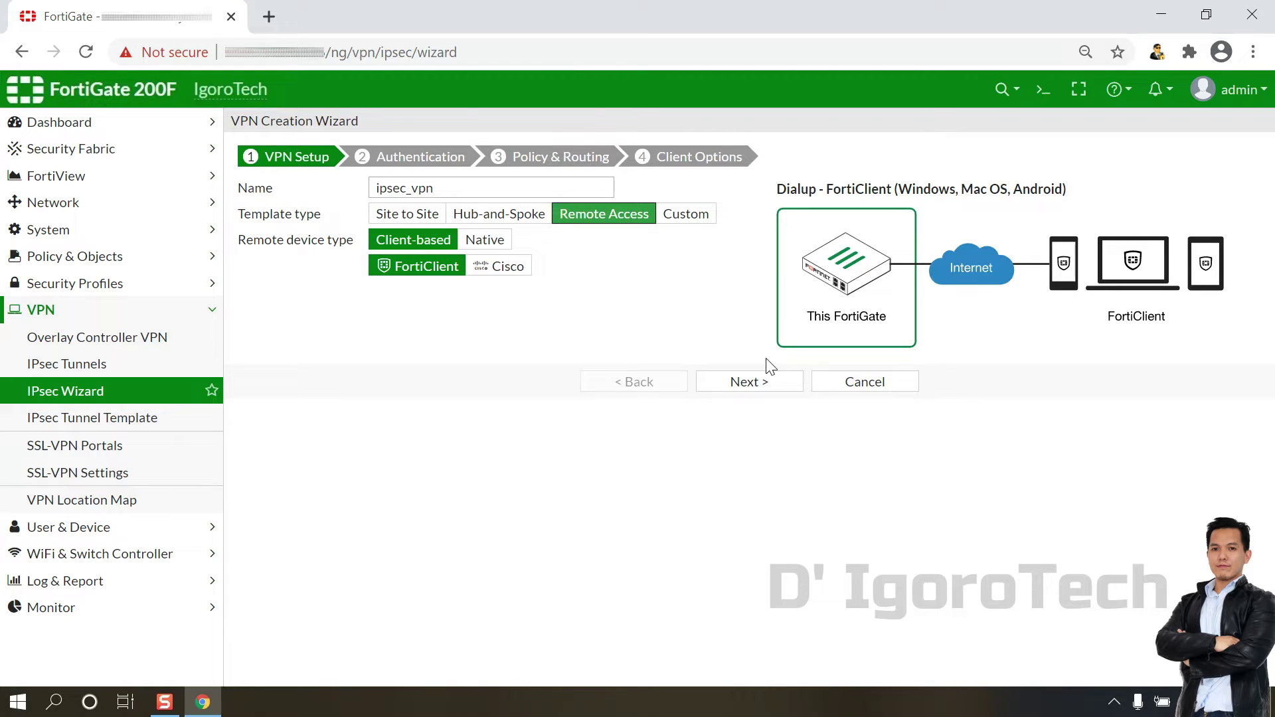
{"action": "left_click", "coordinate": [748, 382]}
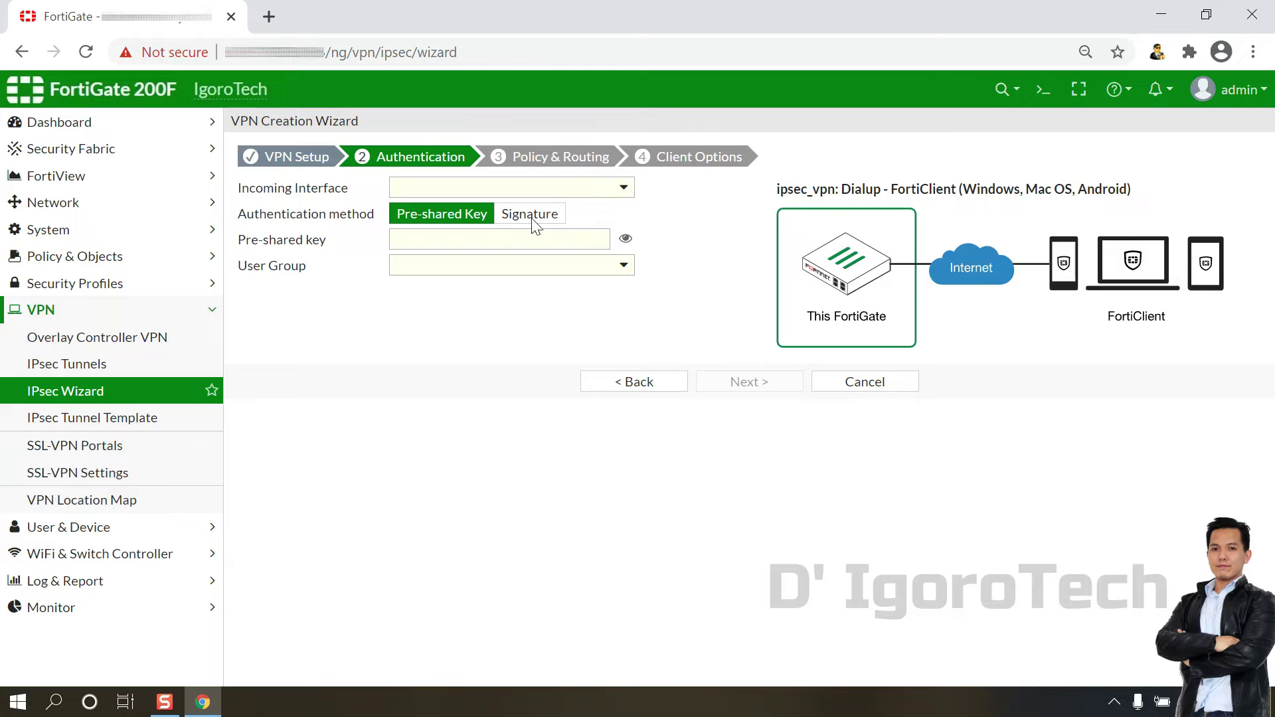
Step: Set incoming interface to wan2, enter the pre-shared key, and choose user group ipsec_users
{"action": "left_click", "coordinate": [526, 190]}
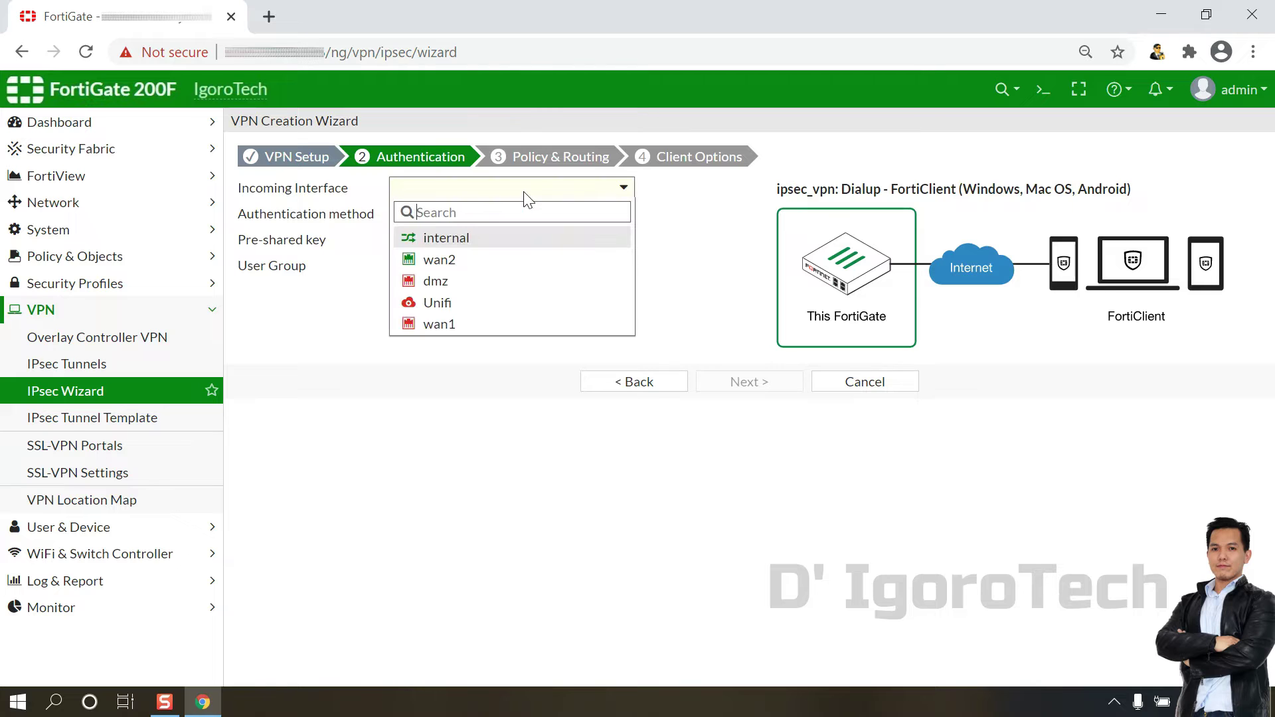
{"action": "left_click", "coordinate": [447, 259]}
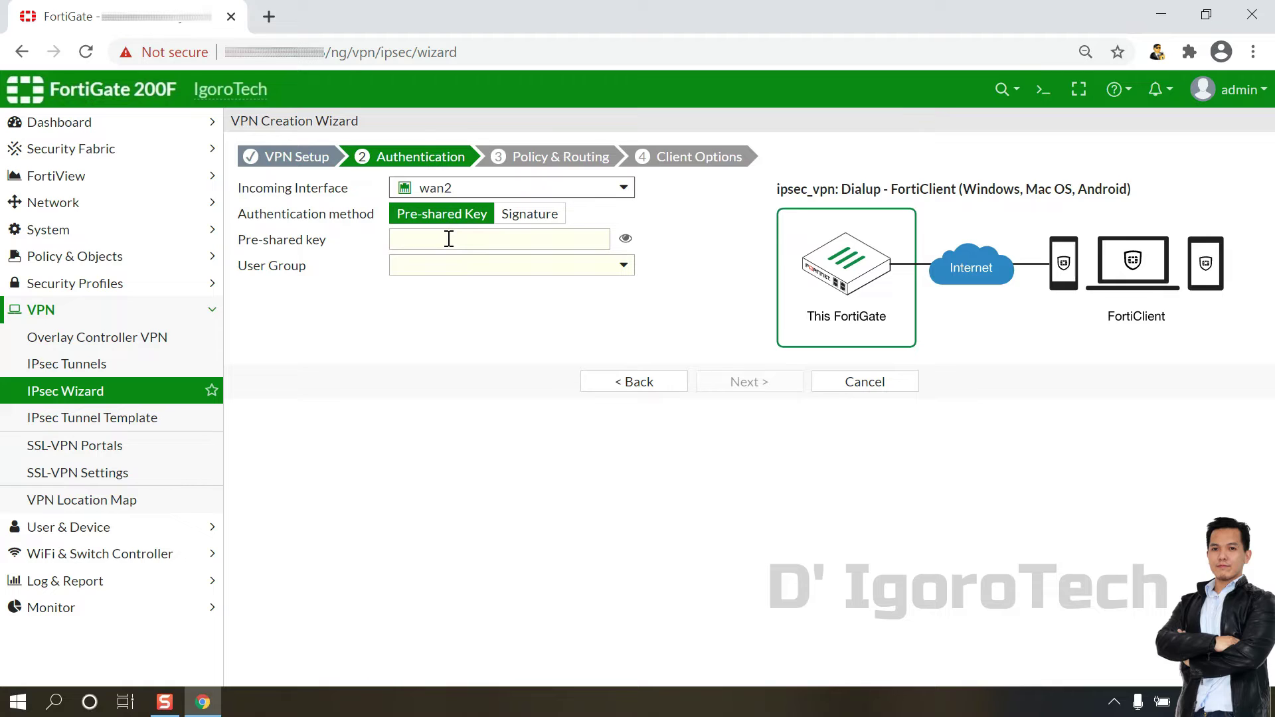
{"action": "left_click", "coordinate": [438, 238]}
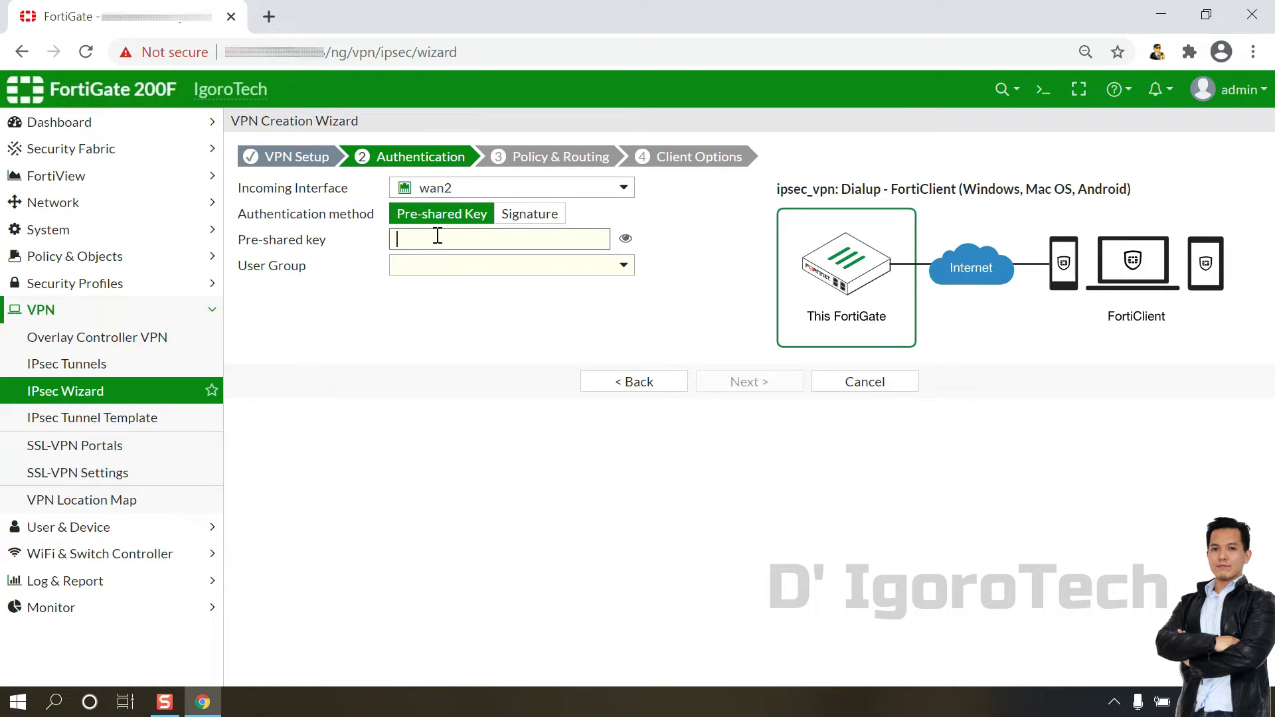
{"action": "type", "text": "••"}
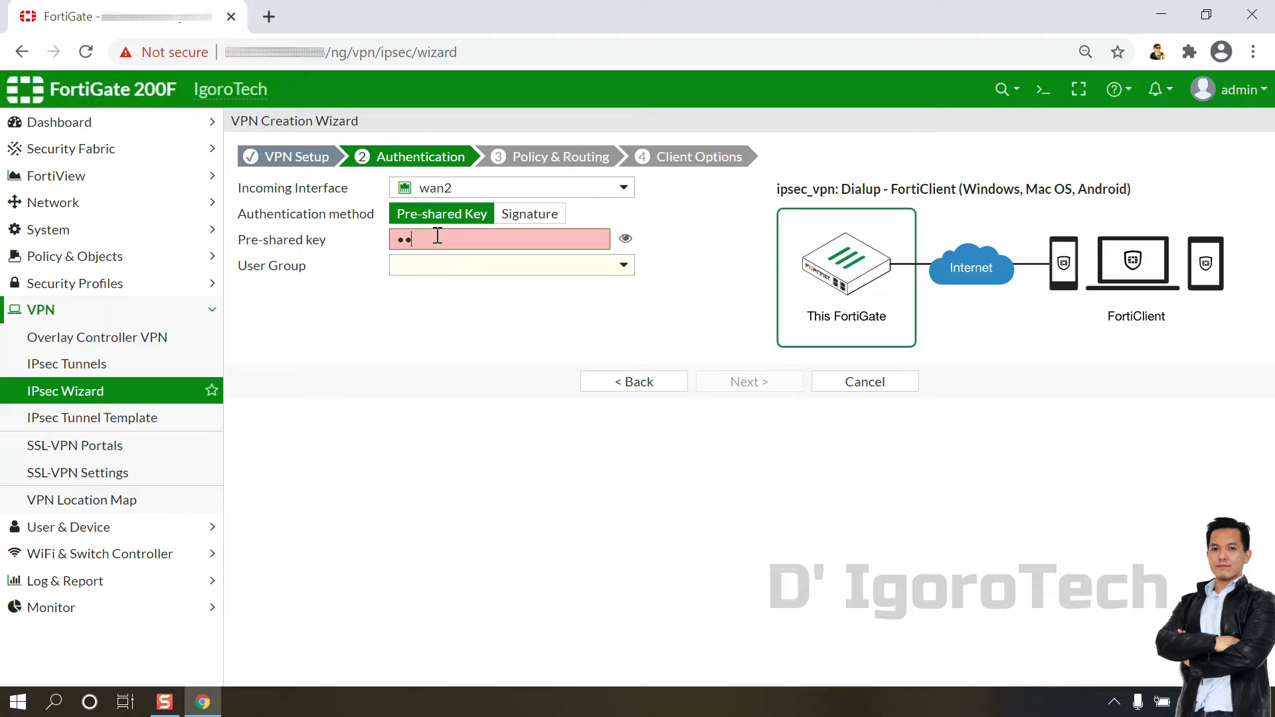
{"action": "type", "text": "••••"}
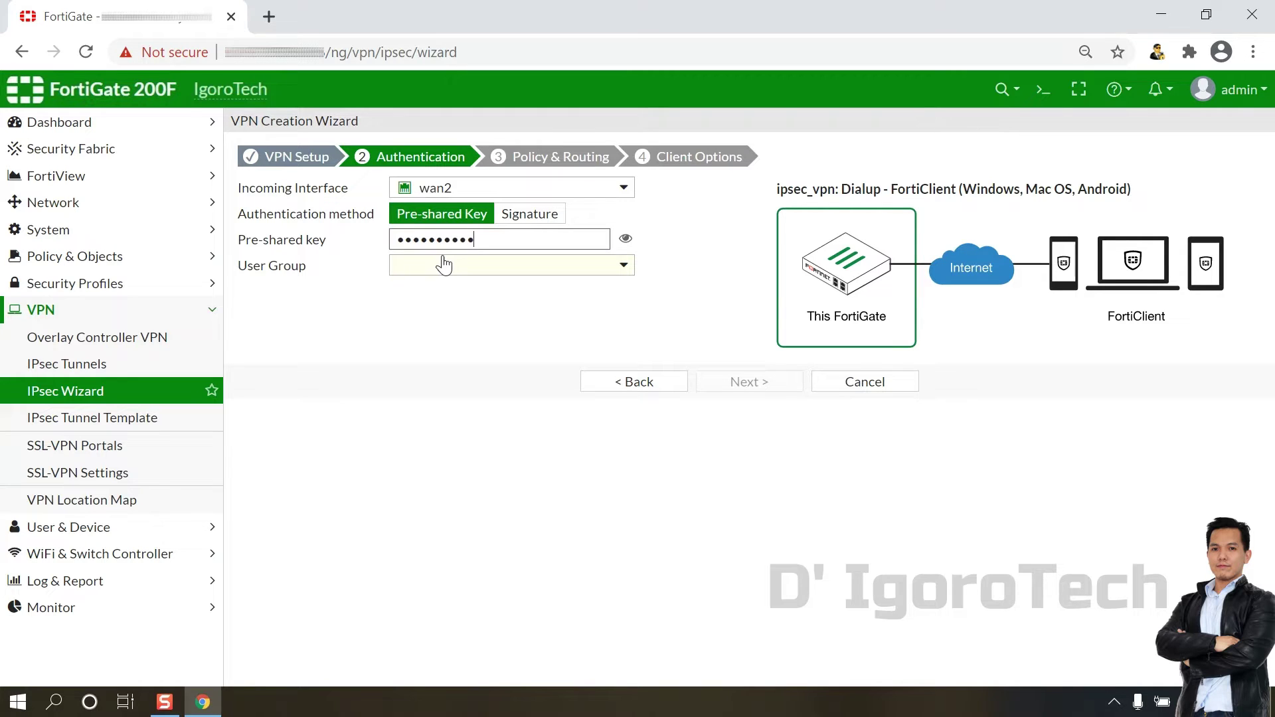
{"action": "left_click", "coordinate": [443, 265]}
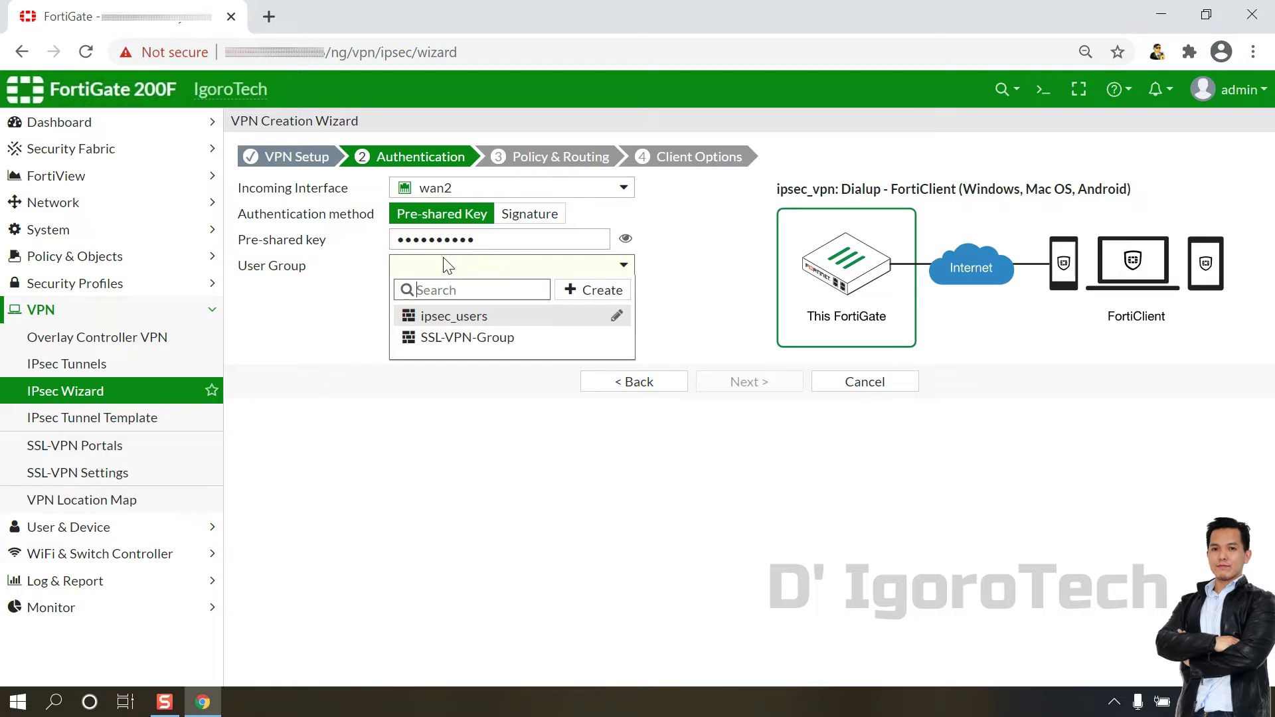
{"action": "mouse_move", "coordinate": [450, 321]}
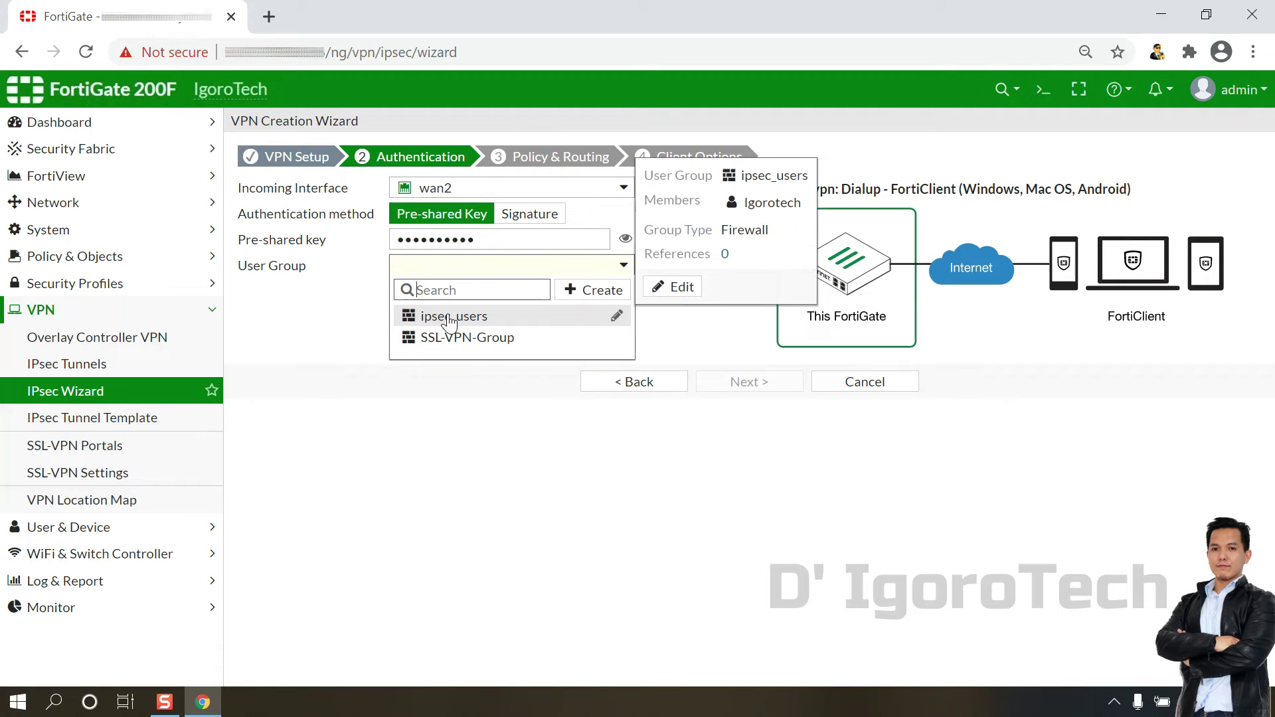
{"action": "left_click", "coordinate": [450, 321]}
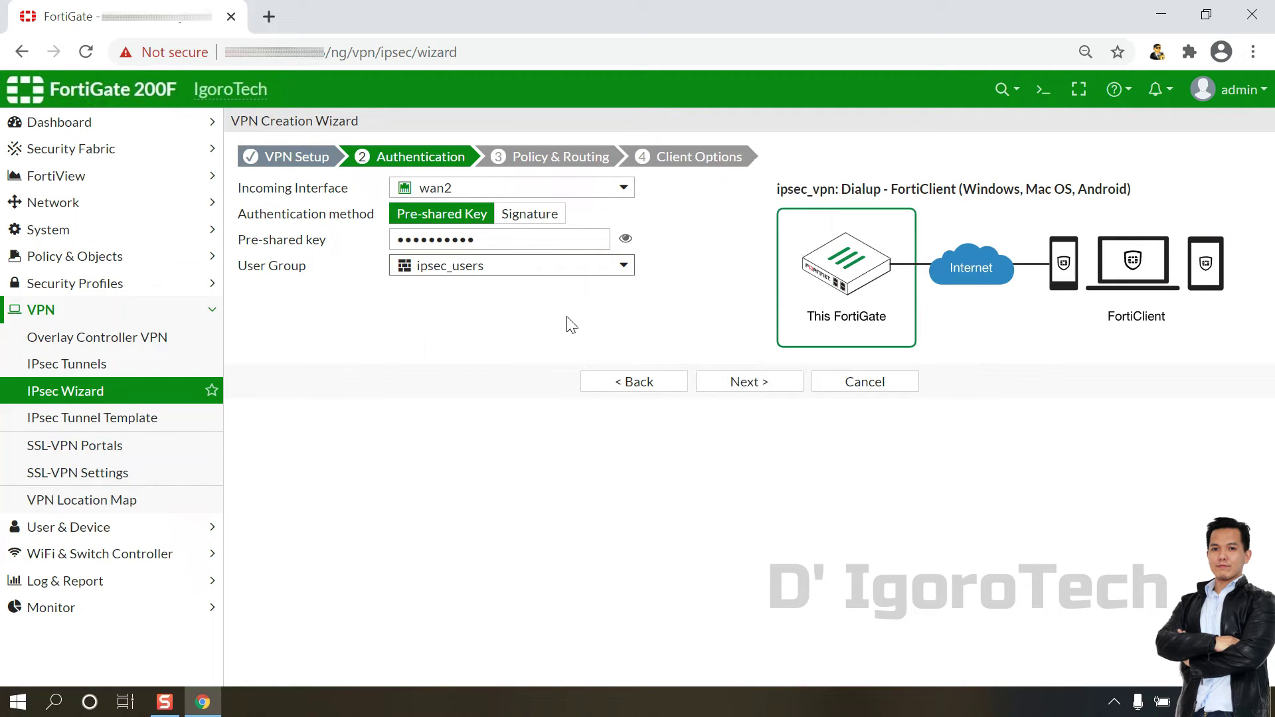
Step: On Policy & Routing, set local interface to internal and start creating a new local address
{"action": "left_click", "coordinate": [742, 384]}
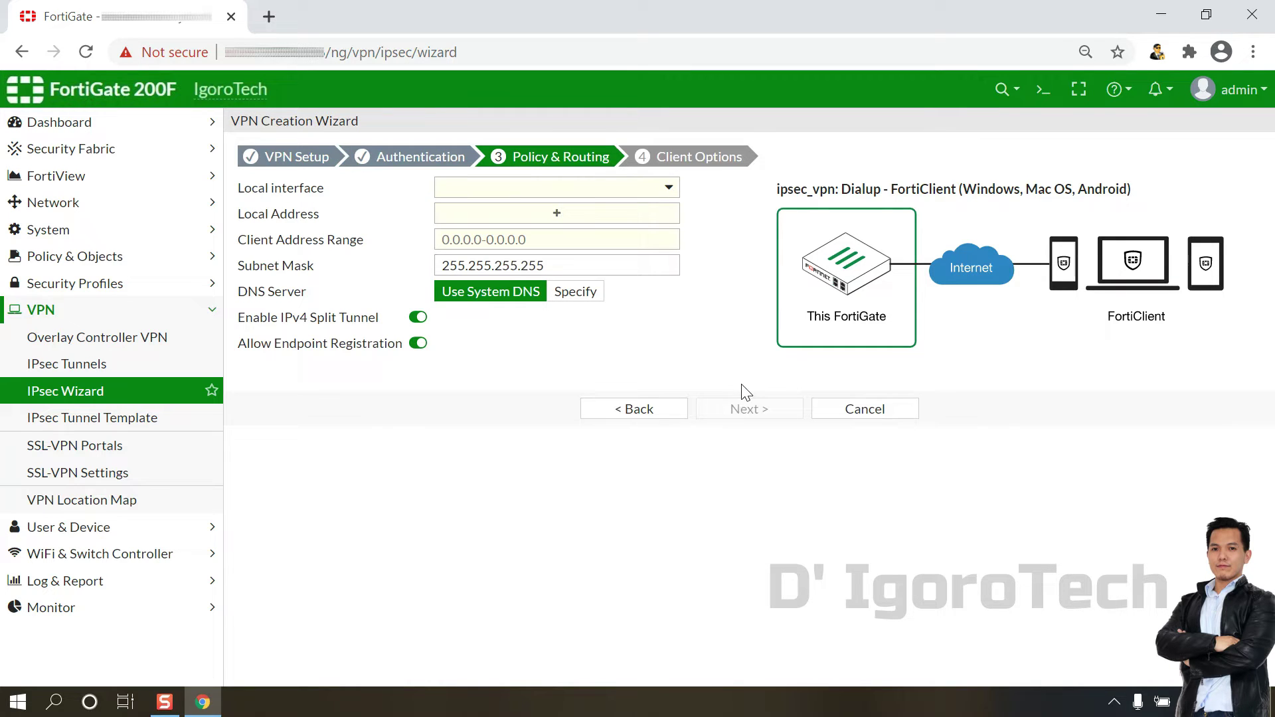
{"action": "left_click", "coordinate": [549, 200]}
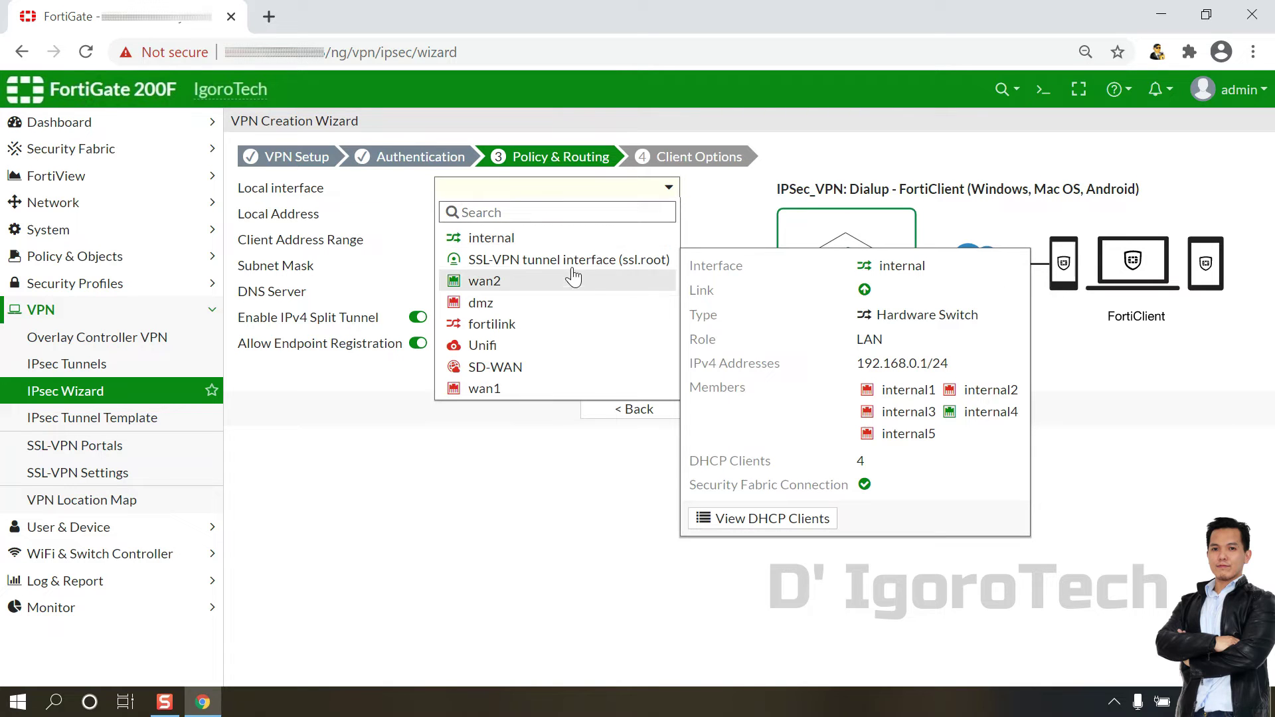
{"action": "left_click", "coordinate": [524, 239]}
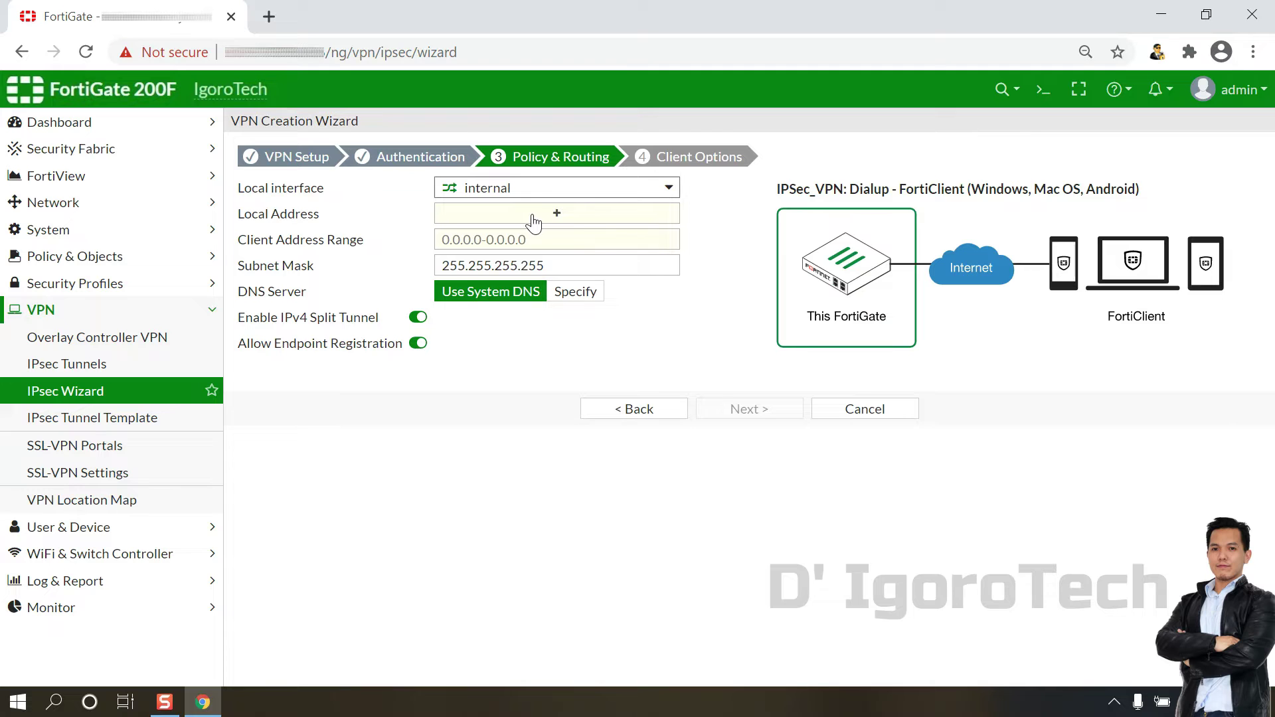
{"action": "left_click", "coordinate": [533, 218]}
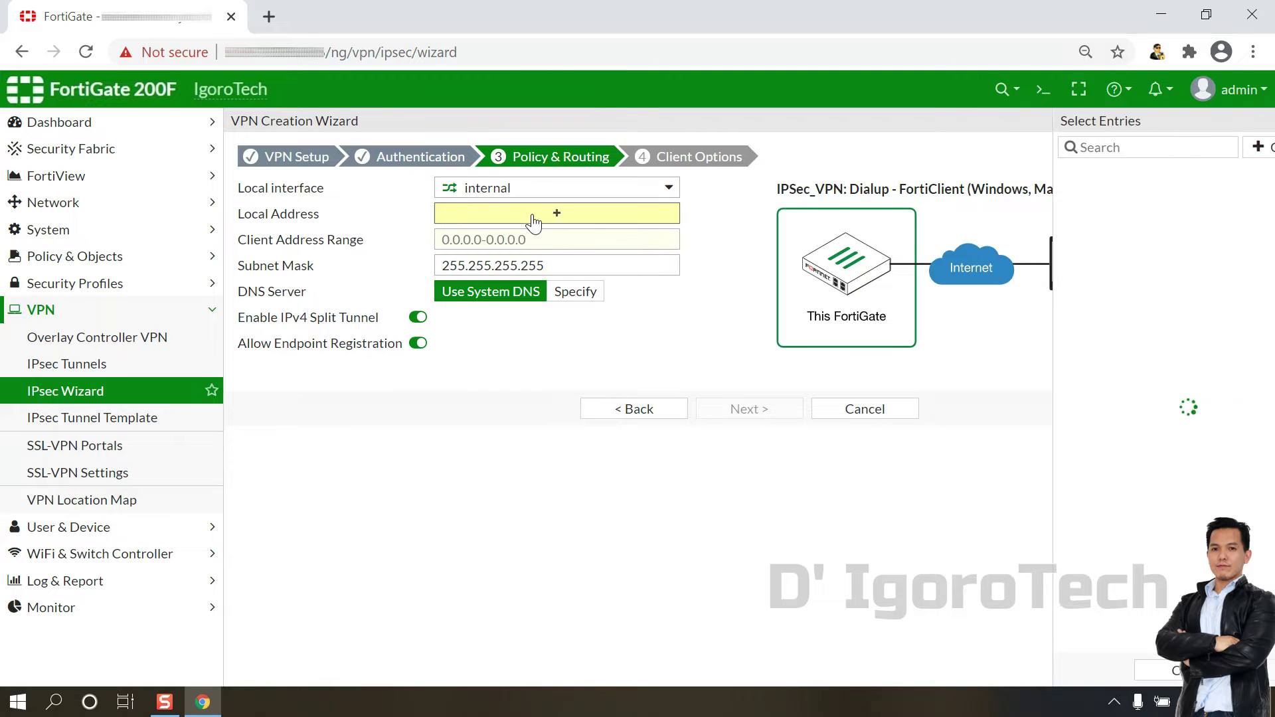
{"action": "left_click", "coordinate": [1255, 158]}
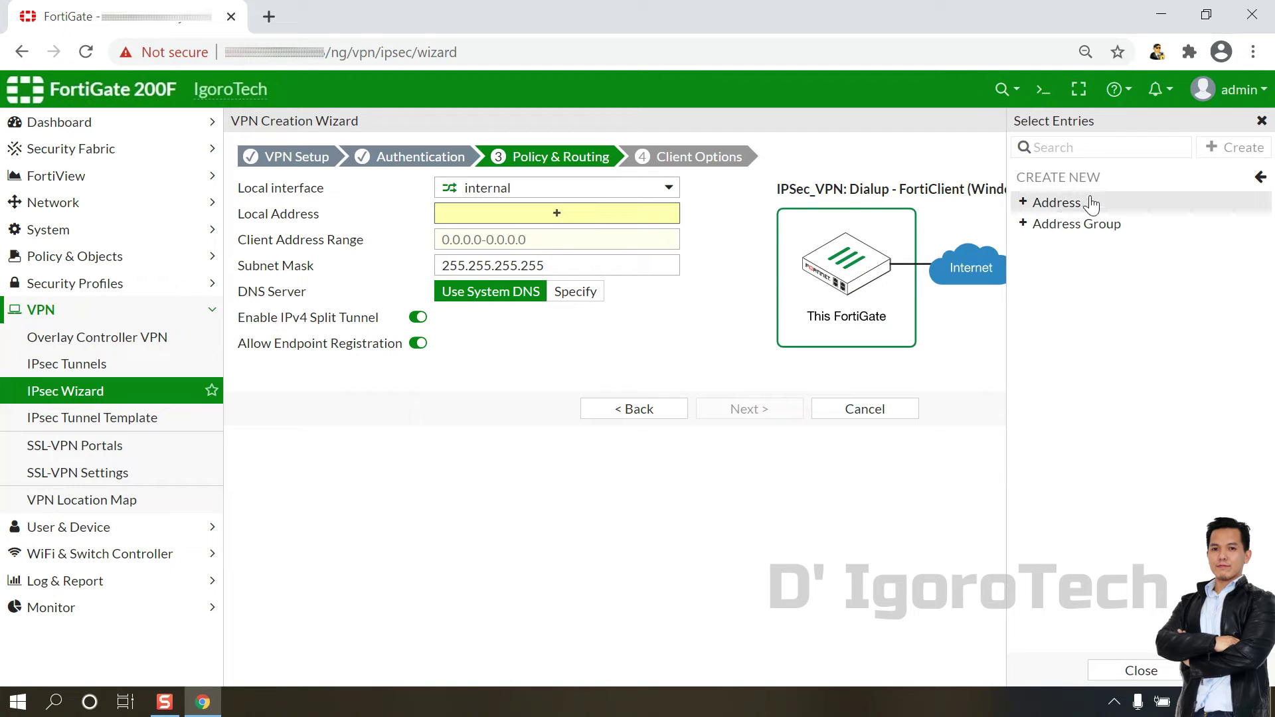
Step: Create address 'Local LAN' with subnet 192.168.0.0/24 on the internal interface
{"action": "left_click", "coordinate": [1065, 205]}
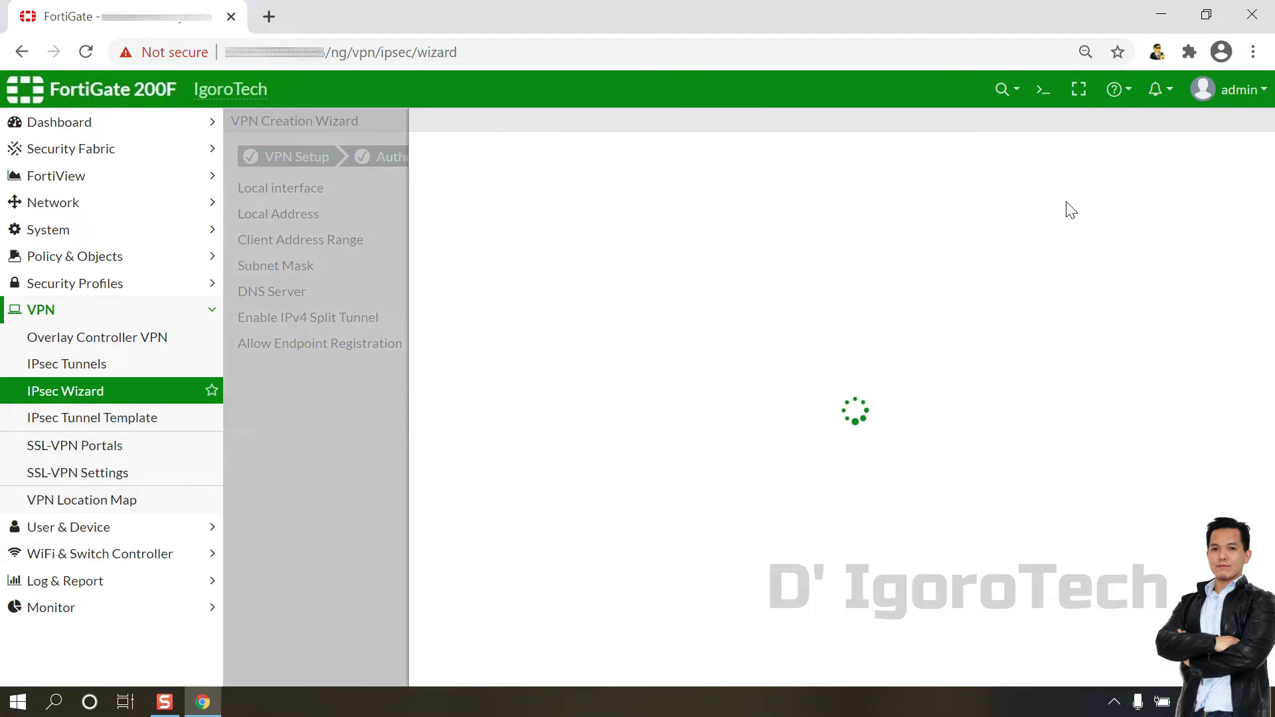
{"action": "left_click", "coordinate": [680, 172]}
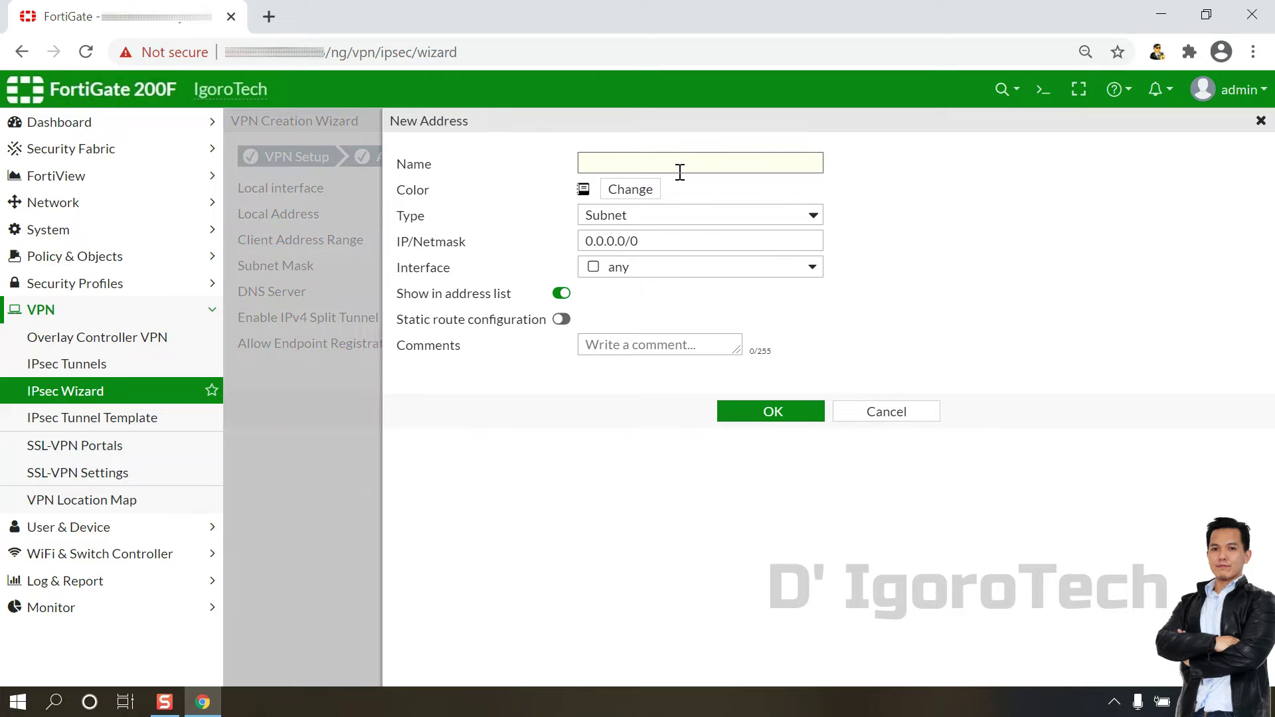
{"action": "type", "text": "Local LAN"}
{"action": "left_click", "coordinate": [647, 241]}
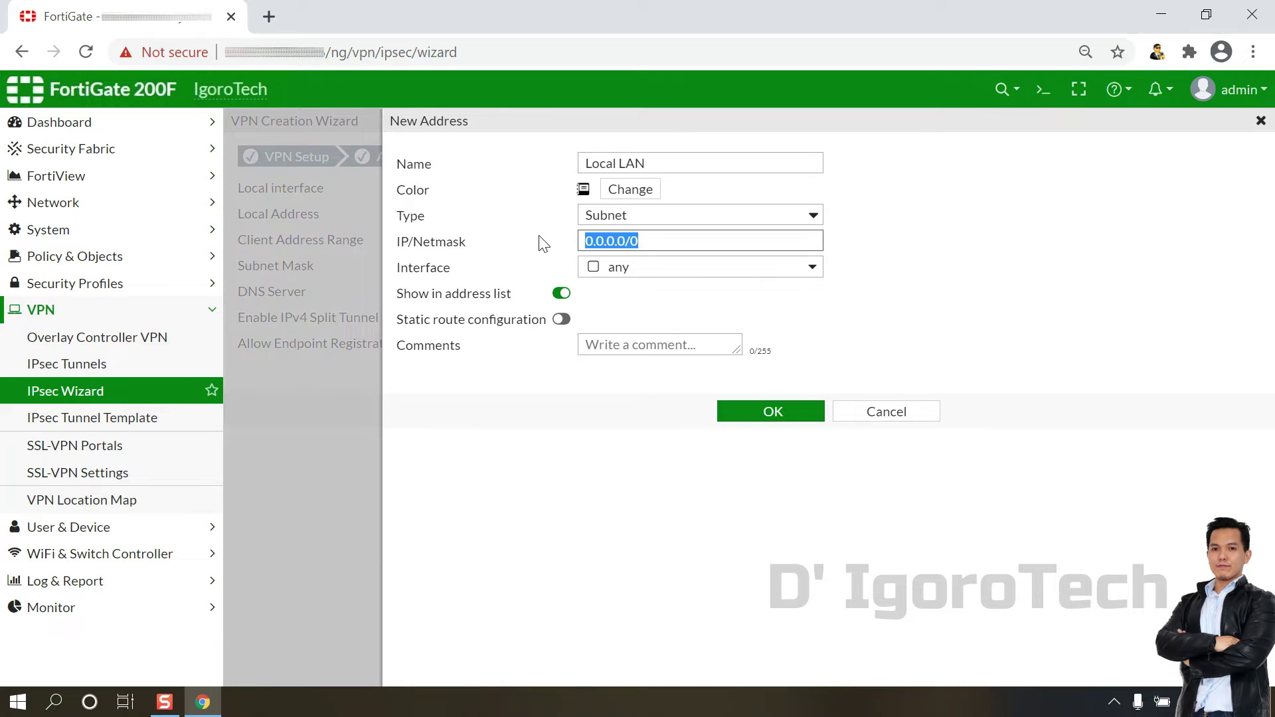
{"action": "type", "text": "192"}
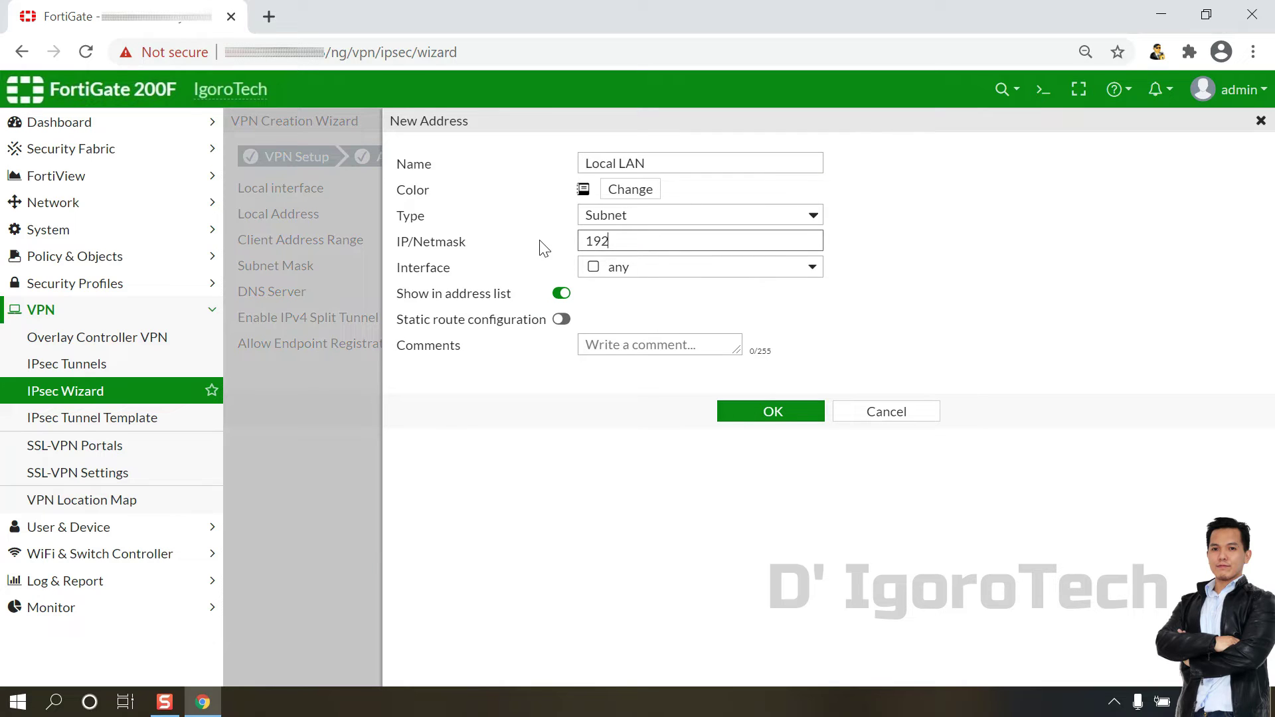
{"action": "type", "text": ".168.0.0/24"}
{"action": "left_click", "coordinate": [617, 272]}
{"action": "mouse_move", "coordinate": [627, 325]}
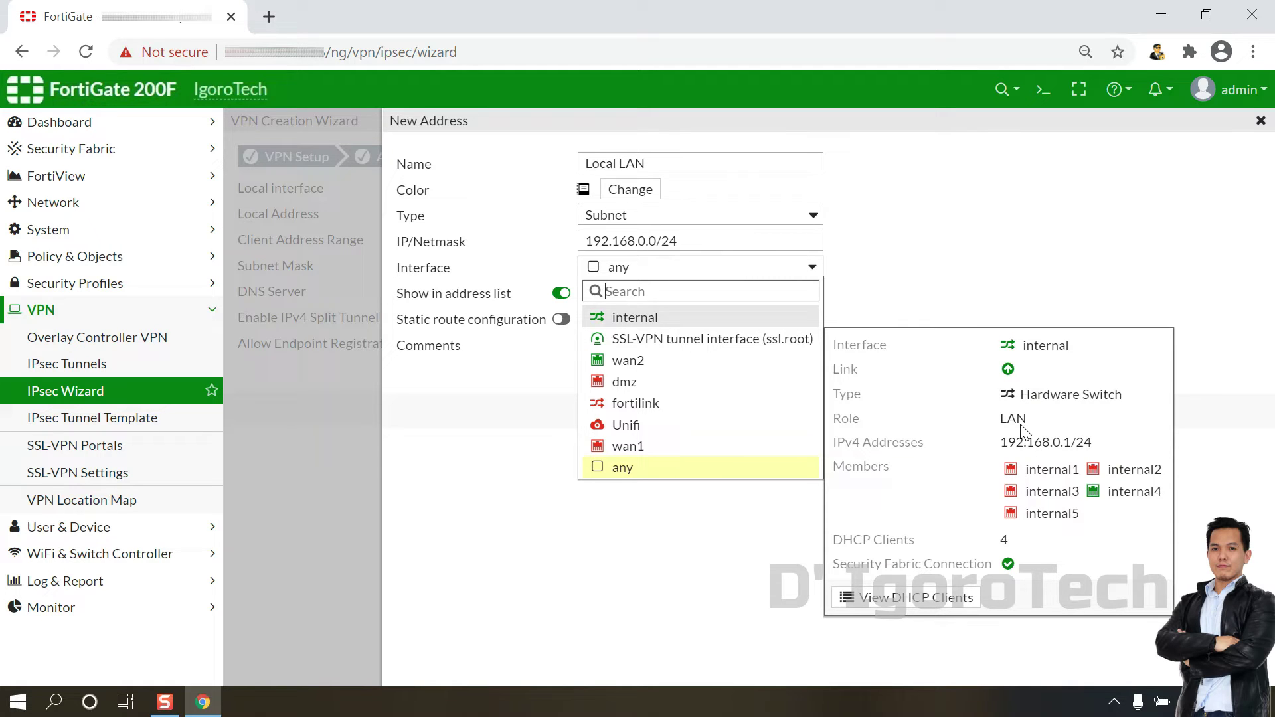
{"action": "left_click", "coordinate": [652, 320]}
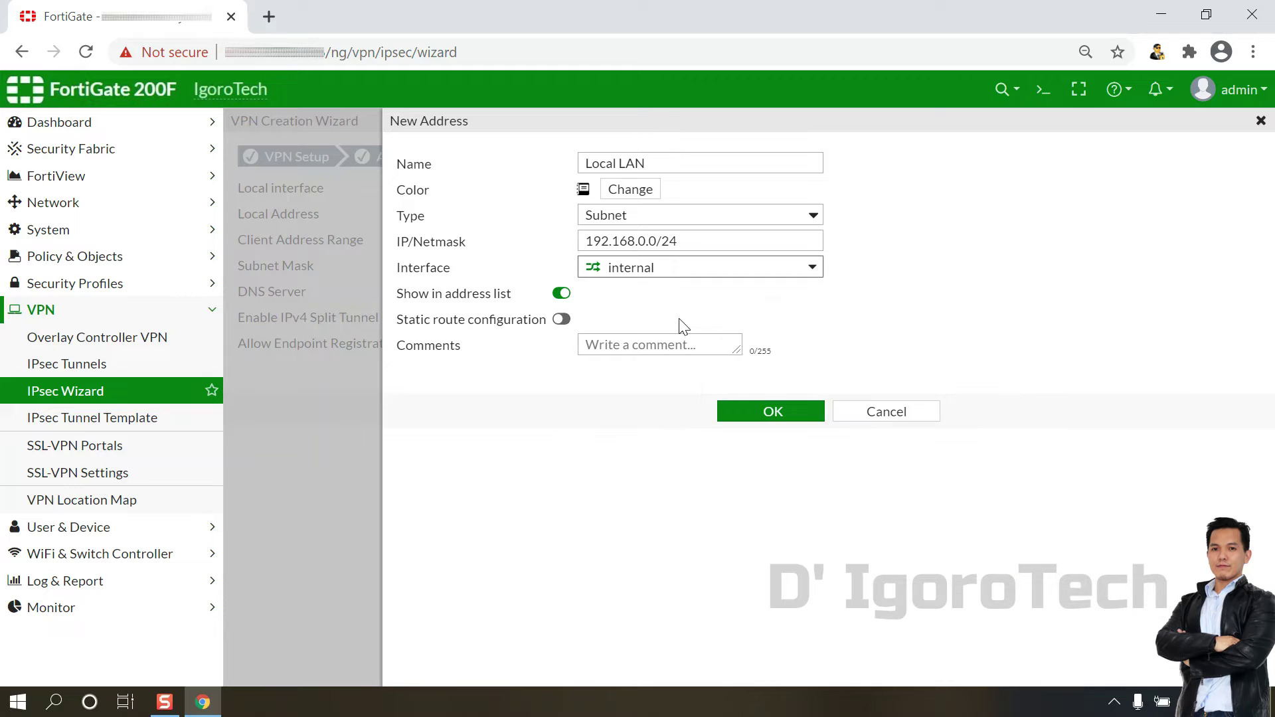
{"action": "left_click", "coordinate": [770, 402]}
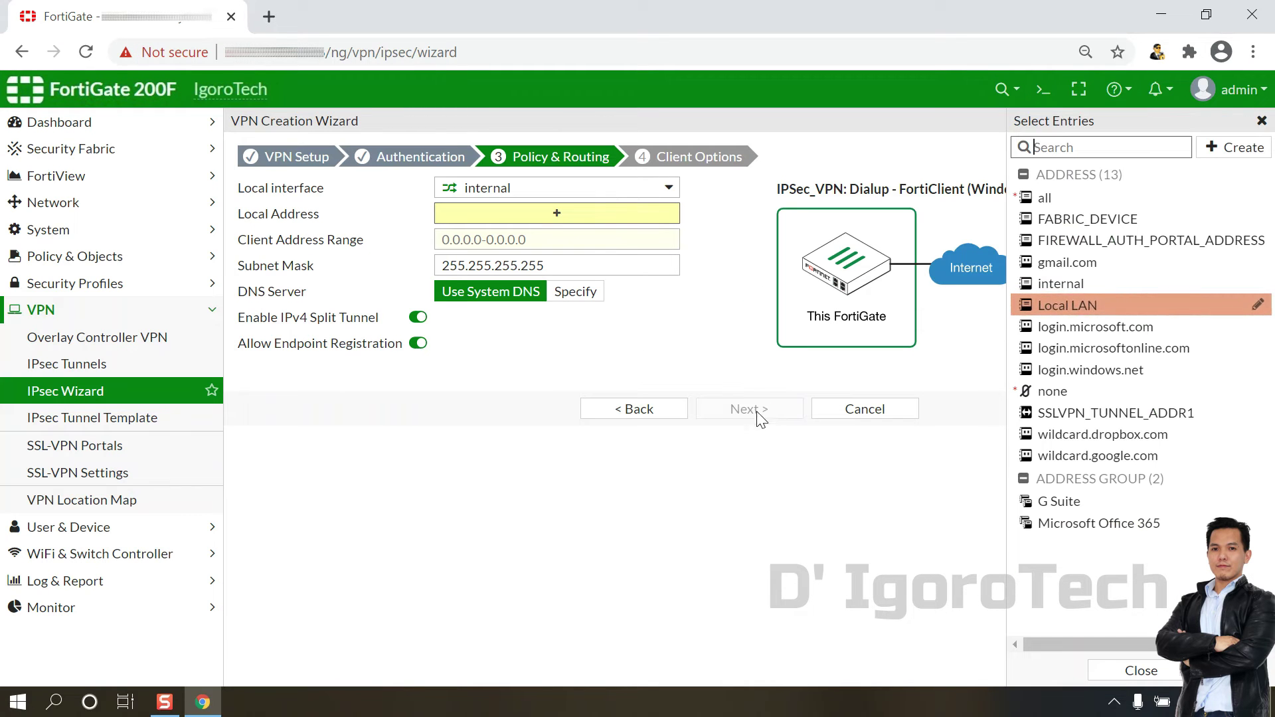
Step: Use Local LAN as local address, client range 10.10.10.1-10.10.10.254, and IPv4 split tunnel off
{"action": "left_click", "coordinate": [1066, 308]}
{"action": "left_click", "coordinate": [573, 257]}
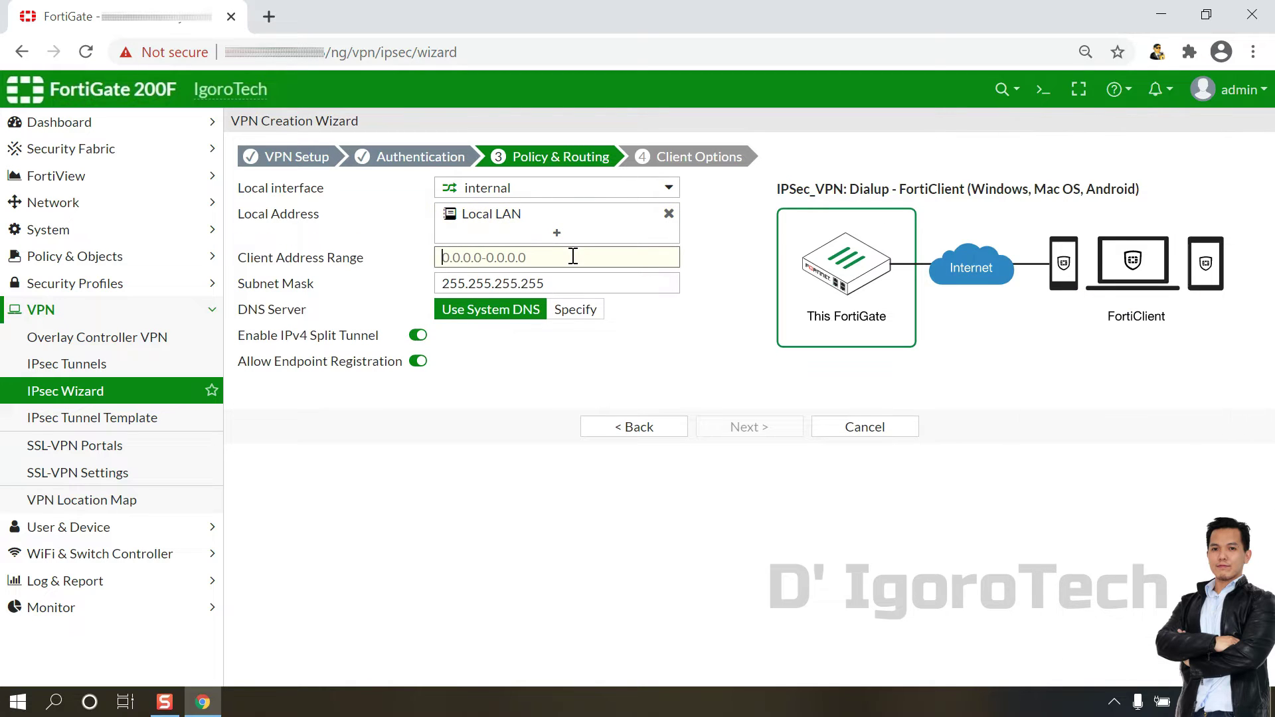
{"action": "type", "text": "10.10.10"}
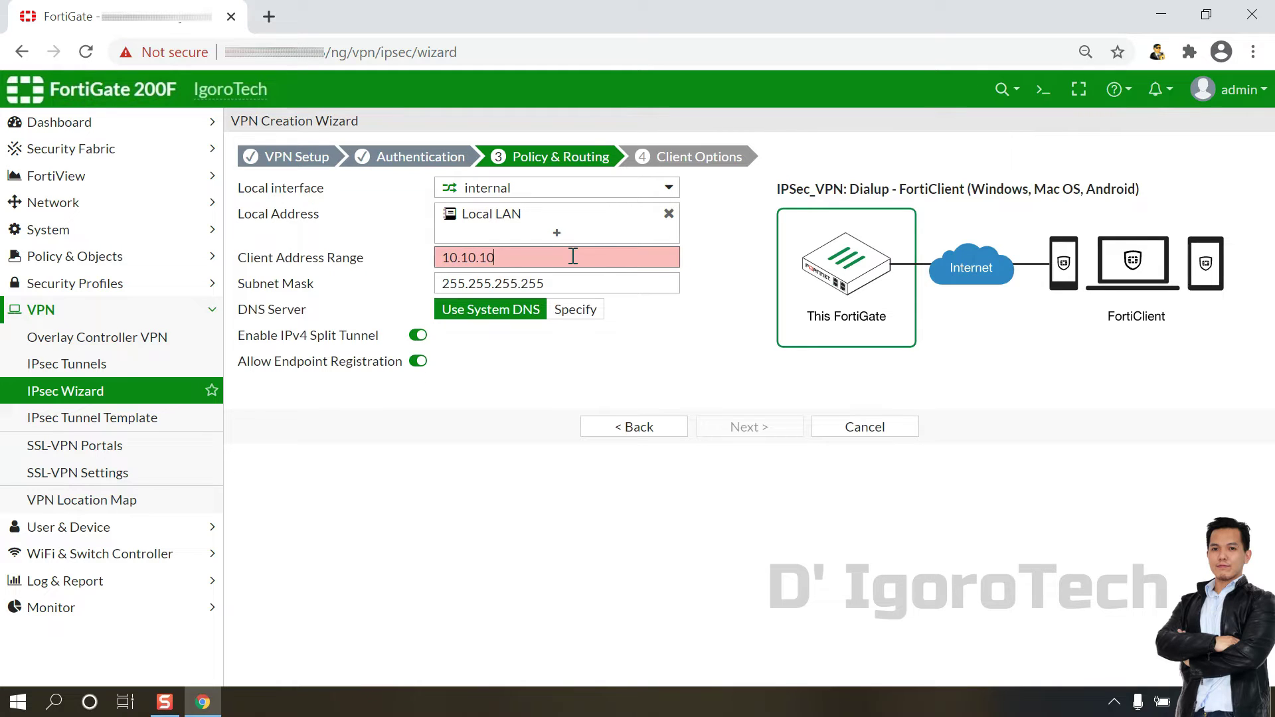
{"action": "type", "text": ".1-10.10.10.254"}
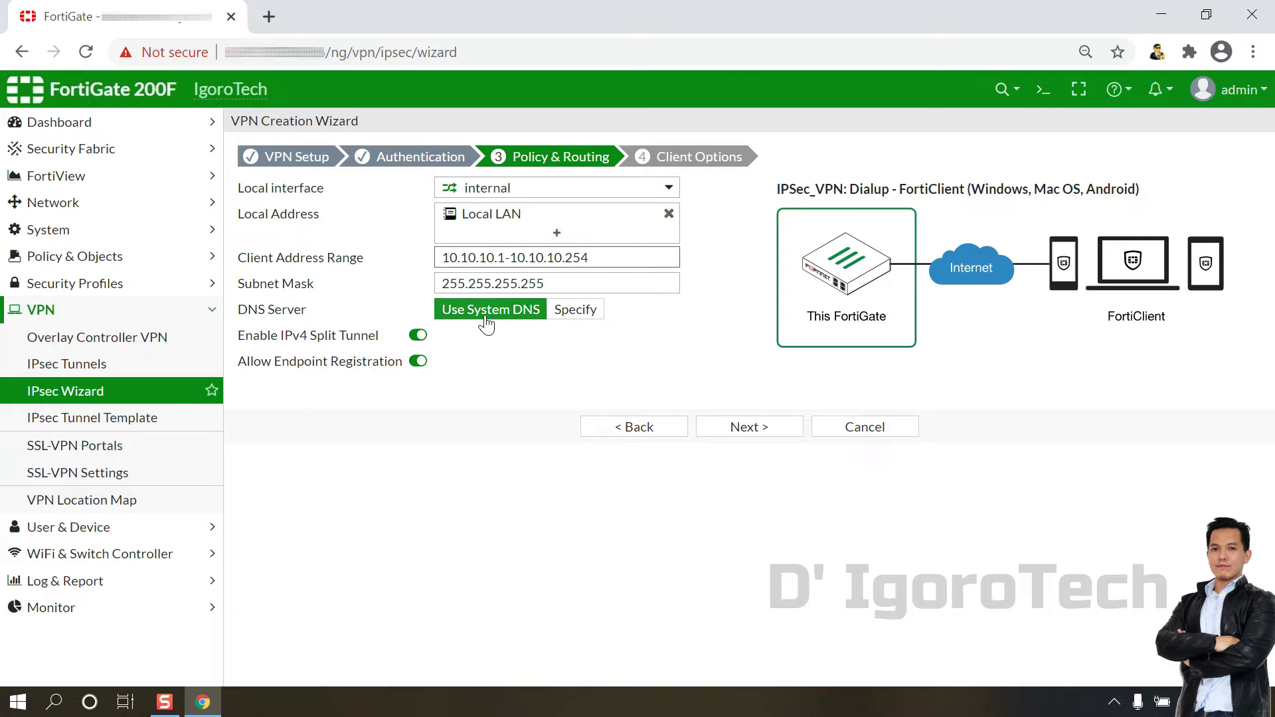
{"action": "left_click", "coordinate": [418, 337]}
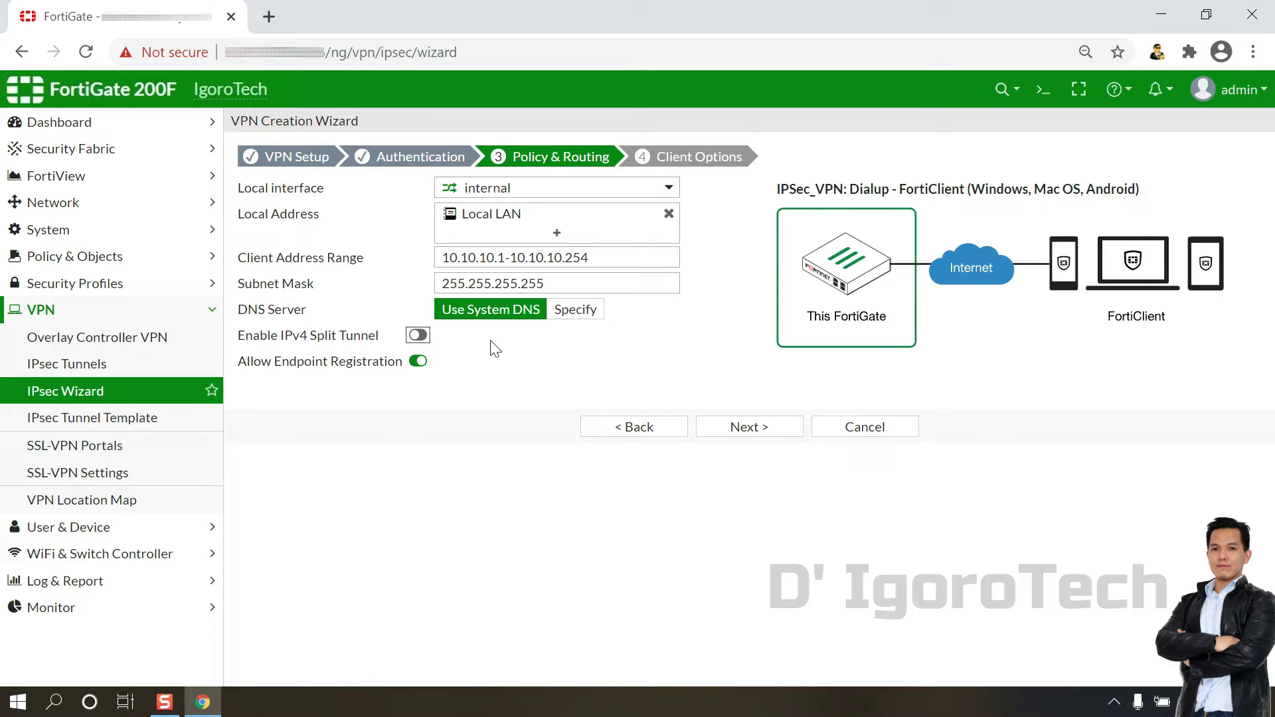
{"action": "left_click", "coordinate": [758, 430]}
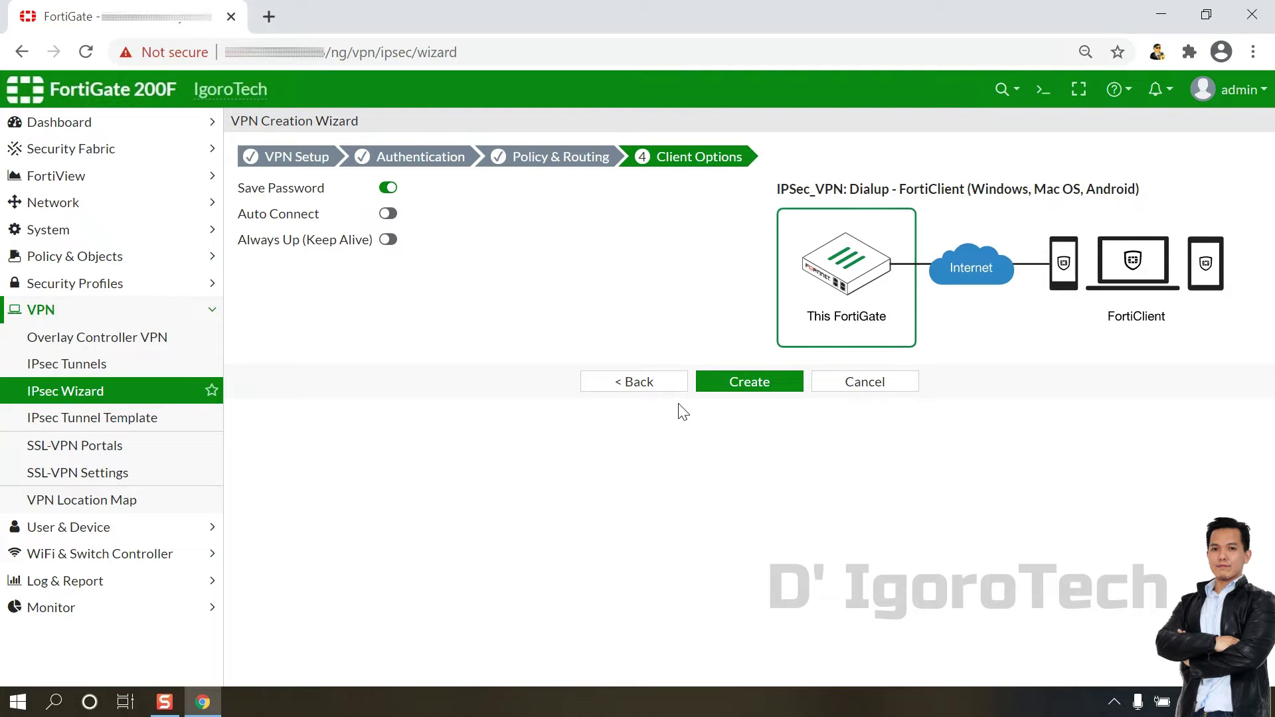
Step: Enable Auto Connect and Always Up (Keep Alive), then create the dial-up VPN tunnel
{"action": "left_click", "coordinate": [392, 216]}
{"action": "left_click", "coordinate": [390, 240]}
{"action": "left_click", "coordinate": [755, 392]}
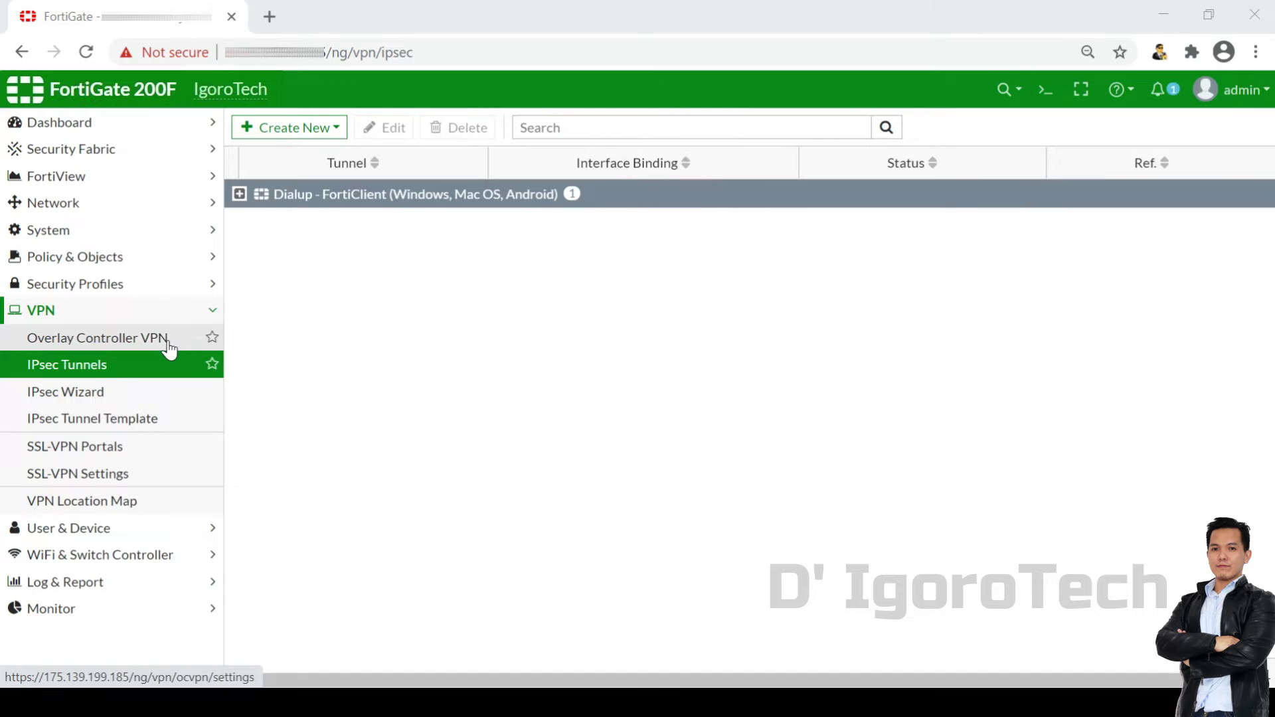
{"action": "left_click", "coordinate": [127, 261]}
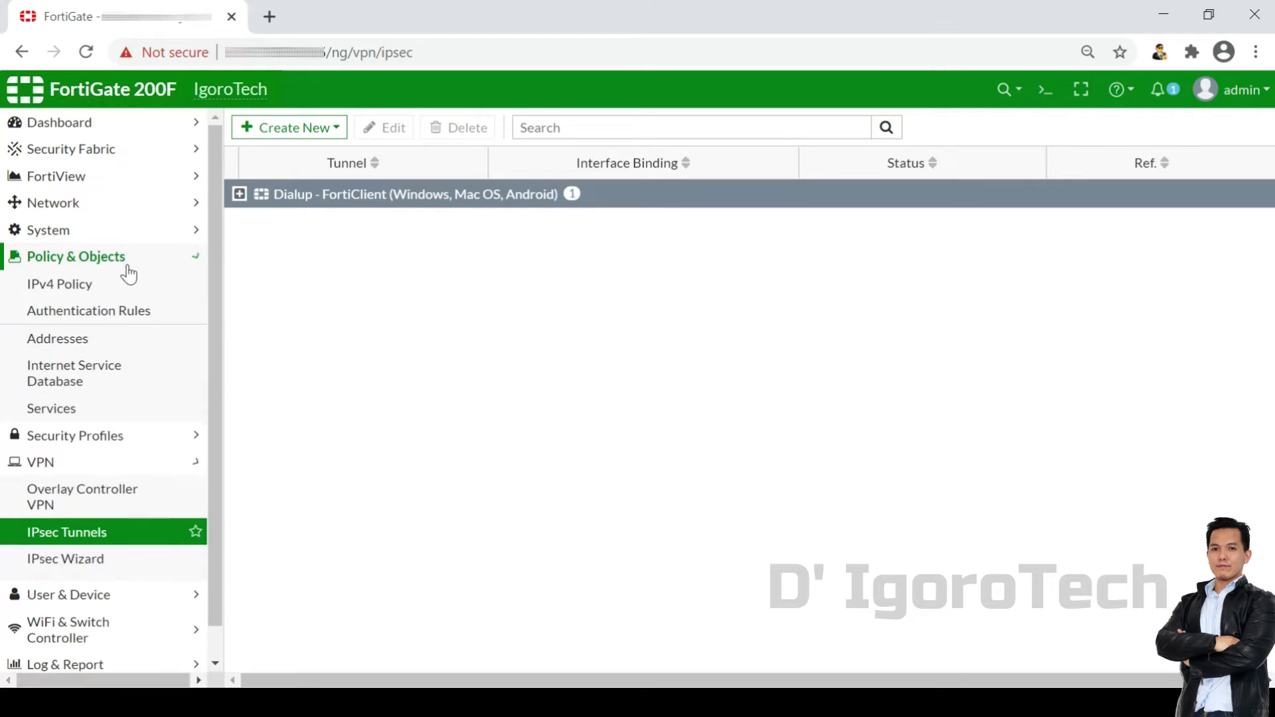
{"action": "left_click", "coordinate": [91, 342]}
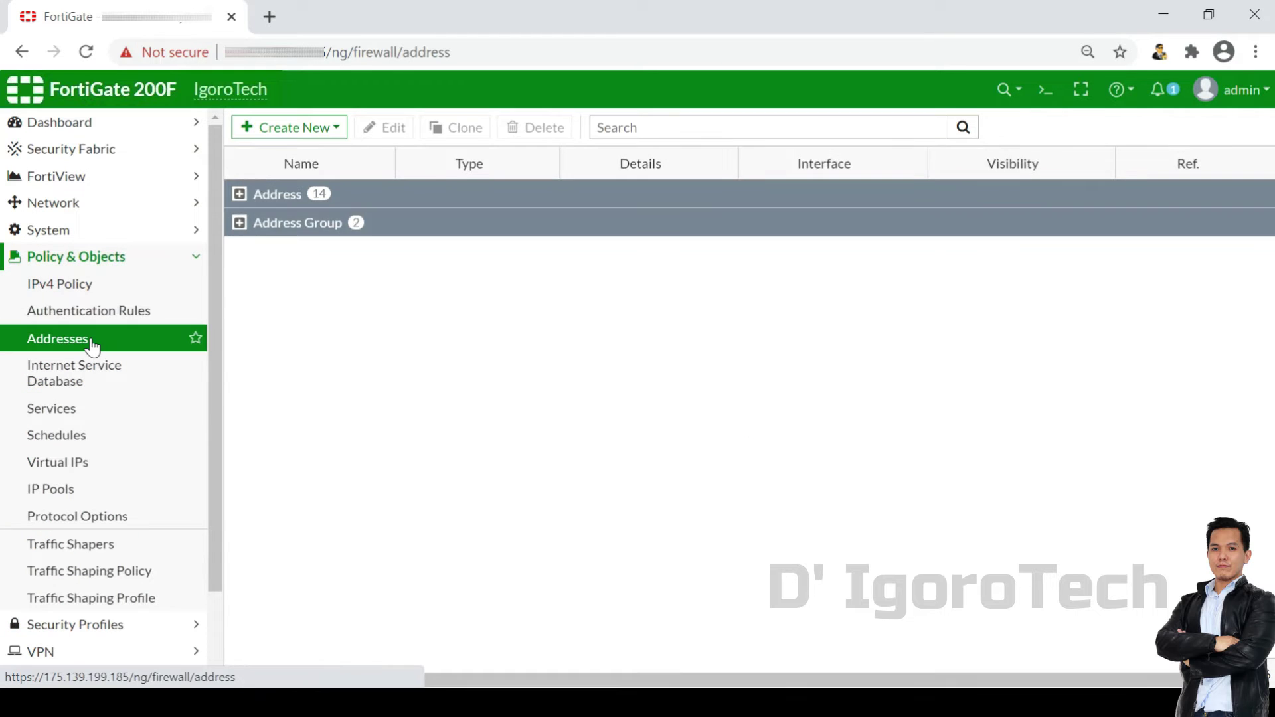
{"action": "left_click", "coordinate": [244, 202]}
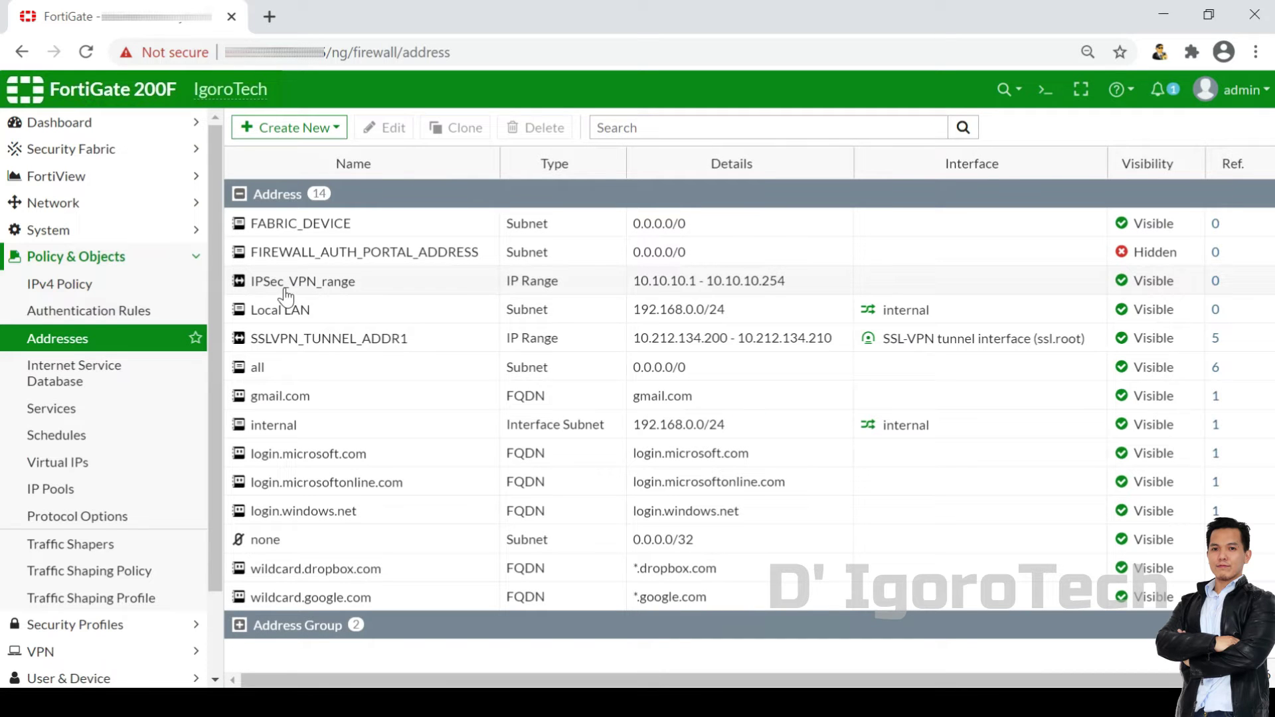
{"action": "left_click", "coordinate": [286, 287]}
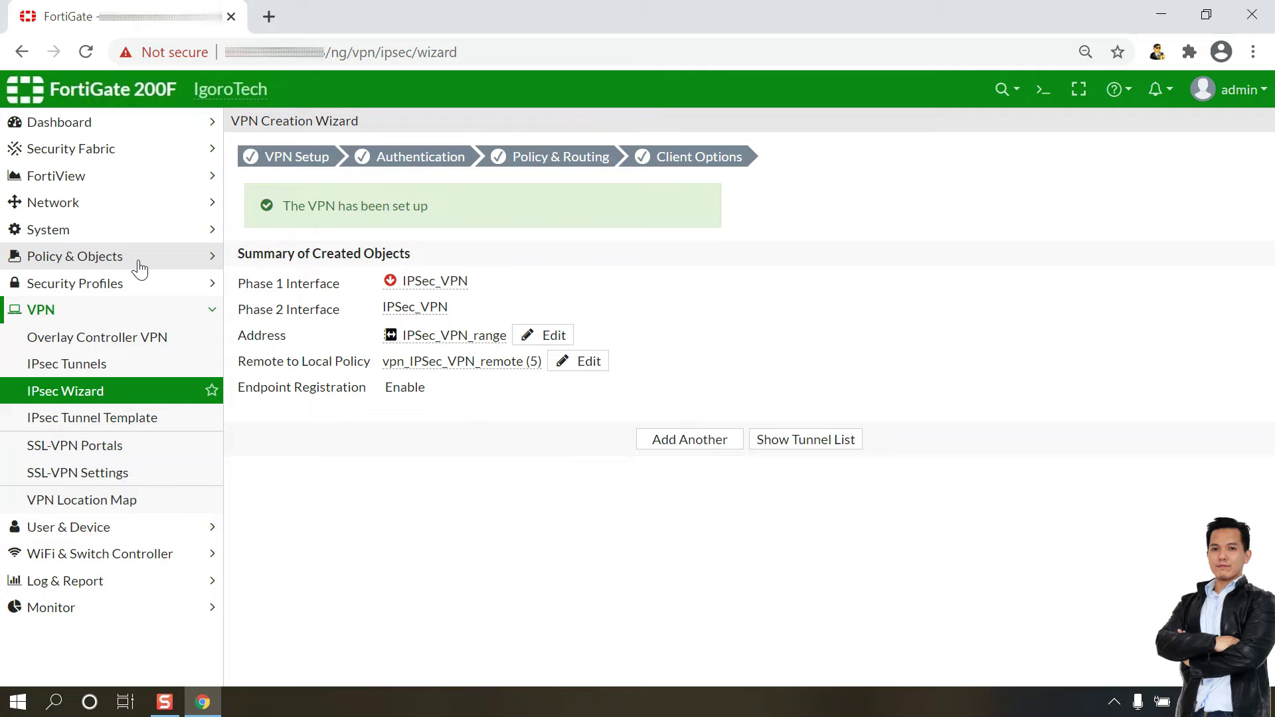
{"action": "left_click", "coordinate": [137, 263]}
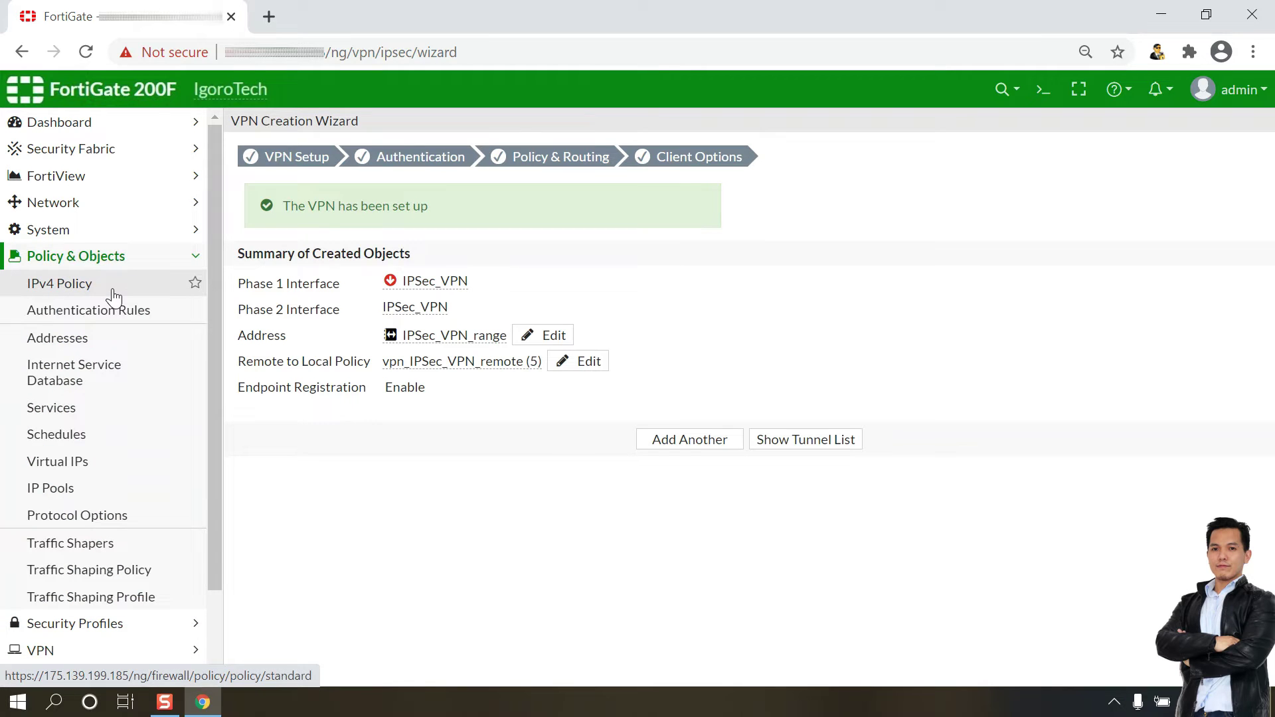
Step: In IPv4 Policy, expand the IPSec_VPN → internal group and select policy 5, vpn_IPSec_VPN_remote
{"action": "left_click", "coordinate": [113, 295]}
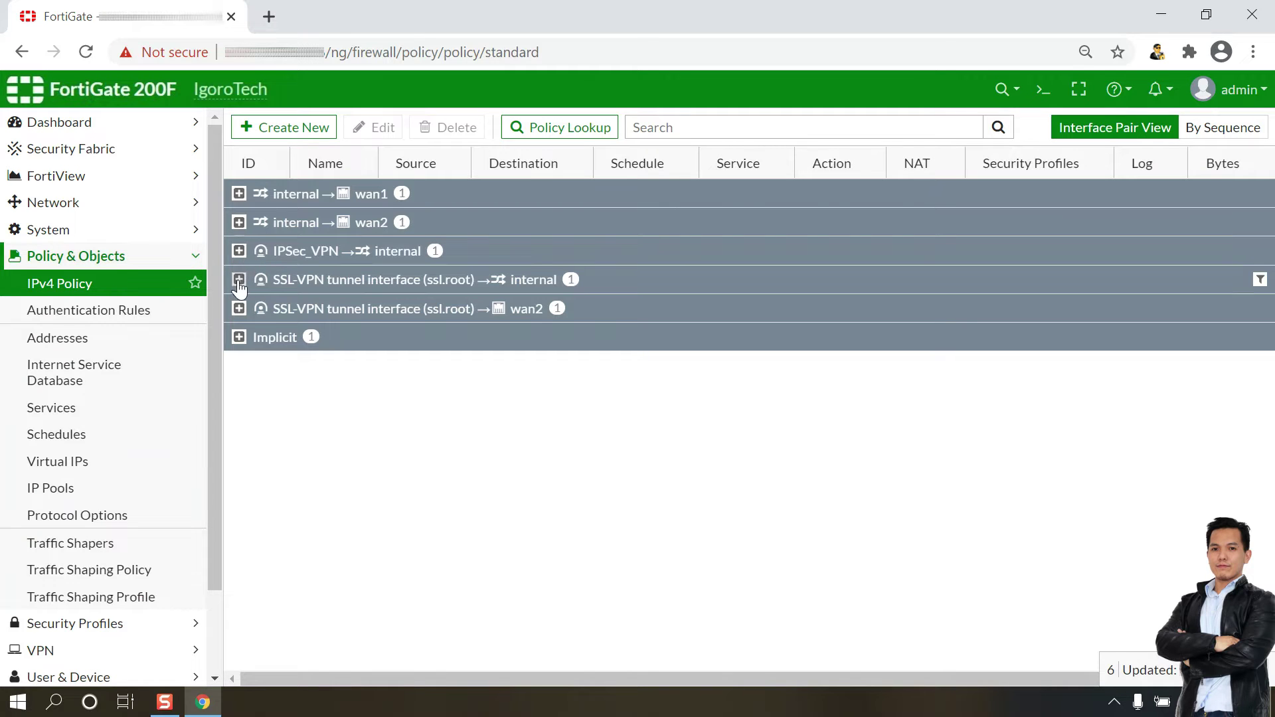
{"action": "left_click", "coordinate": [239, 252]}
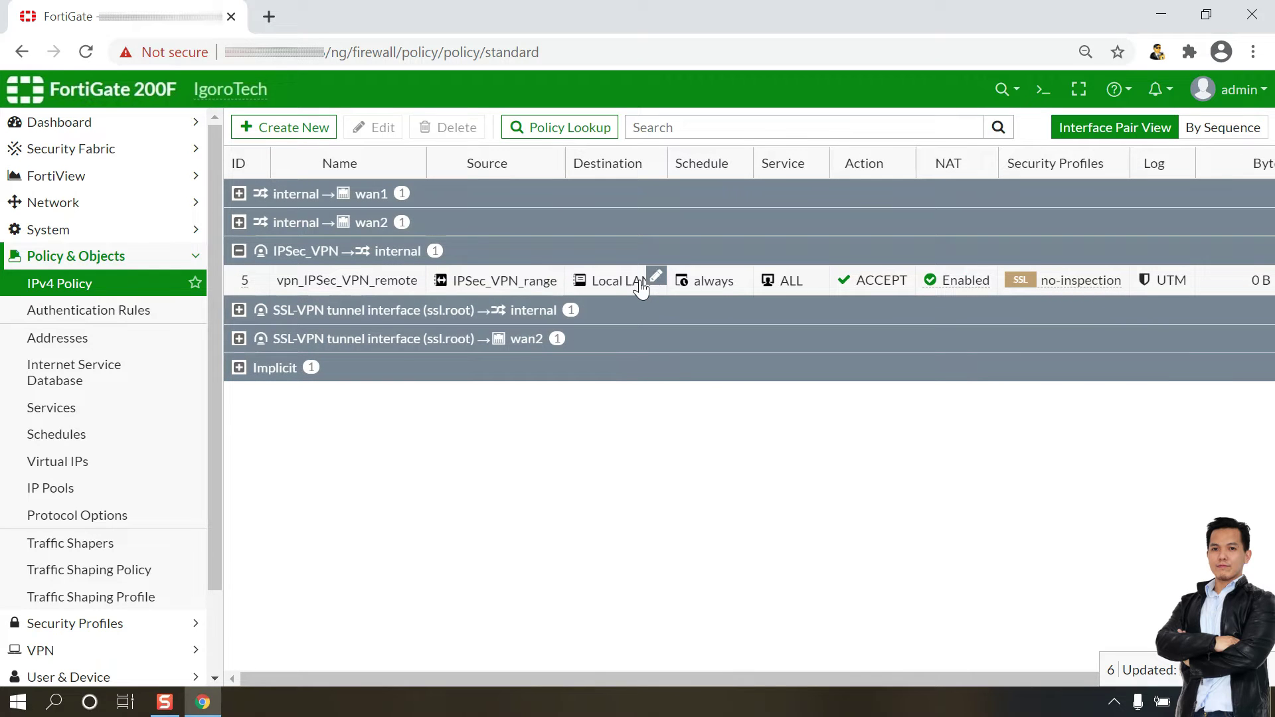
{"action": "mouse_move", "coordinate": [622, 285]}
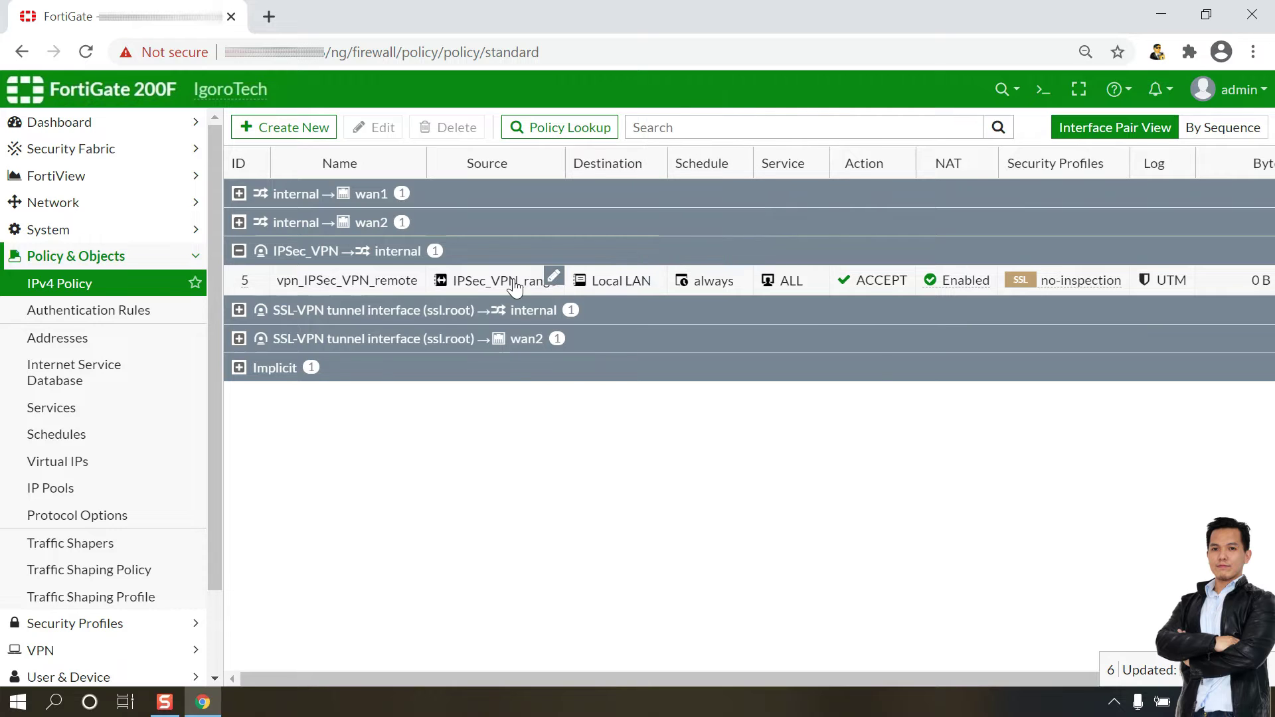
{"action": "mouse_move", "coordinate": [525, 281]}
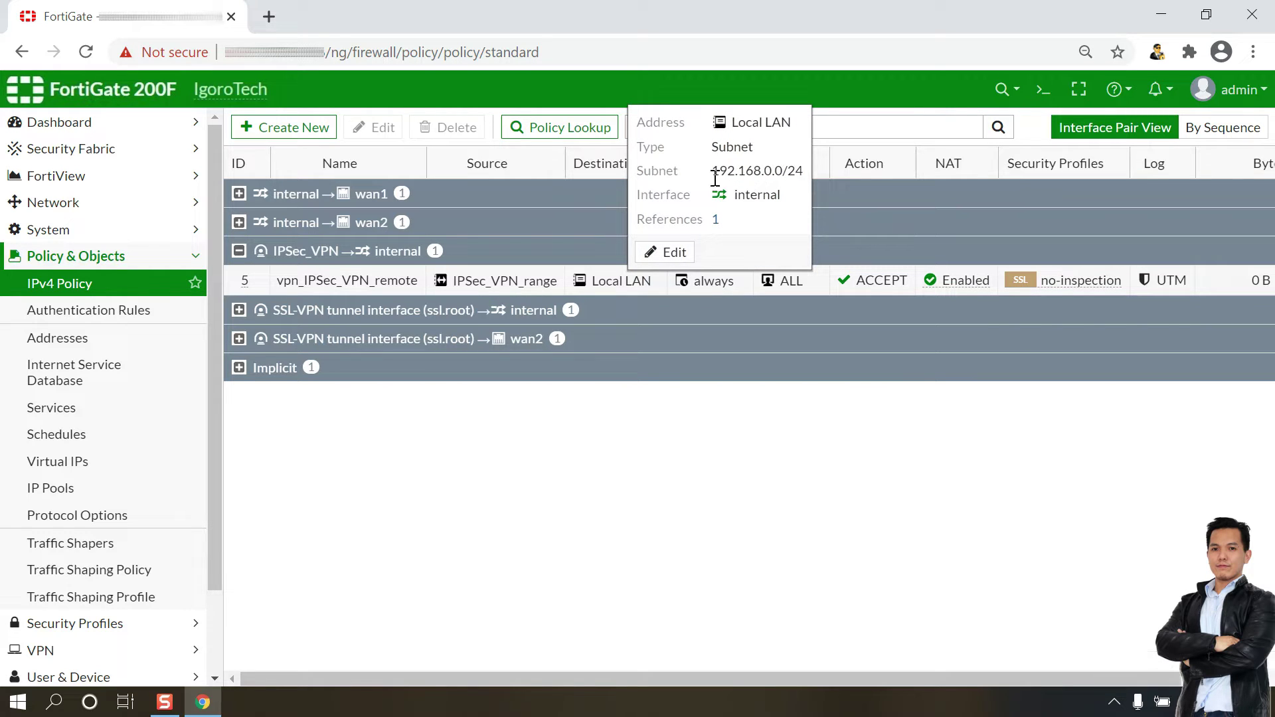
{"action": "left_click", "coordinate": [261, 284]}
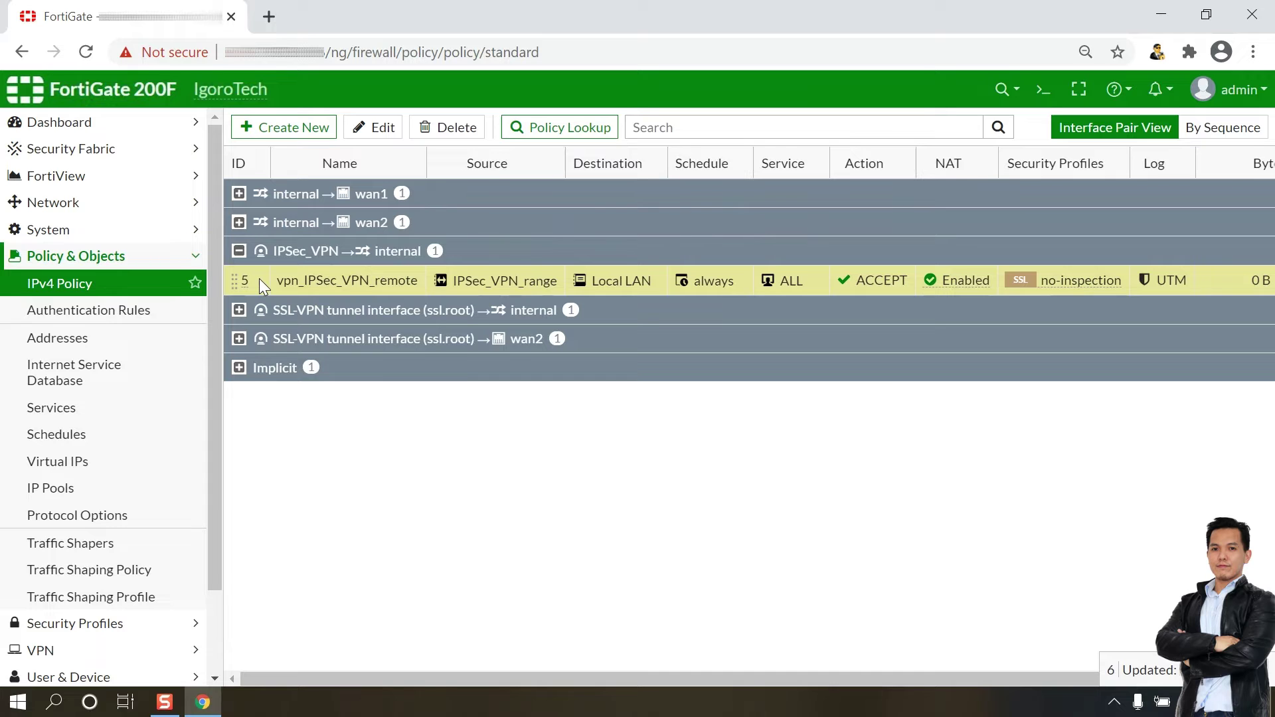
Step: Copy policy 5 and paste the copy above it as disabled policy 7
{"action": "right_click", "coordinate": [259, 282]}
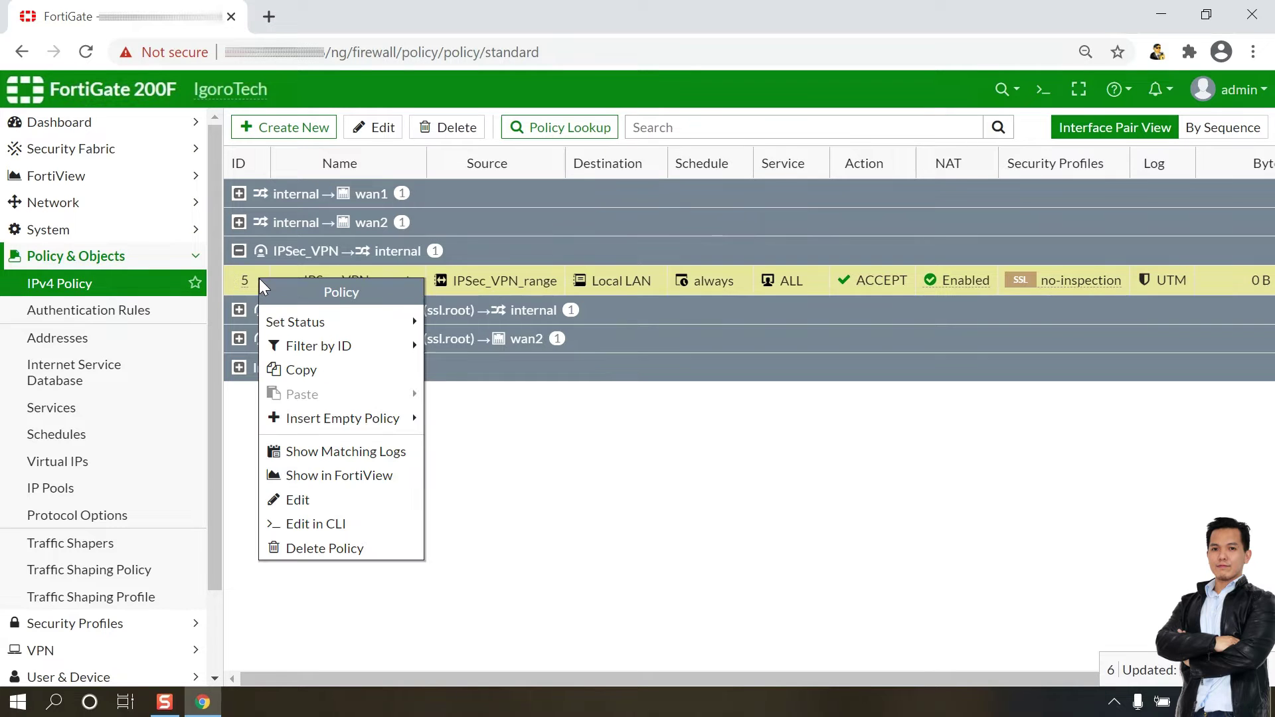
{"action": "left_click", "coordinate": [299, 376]}
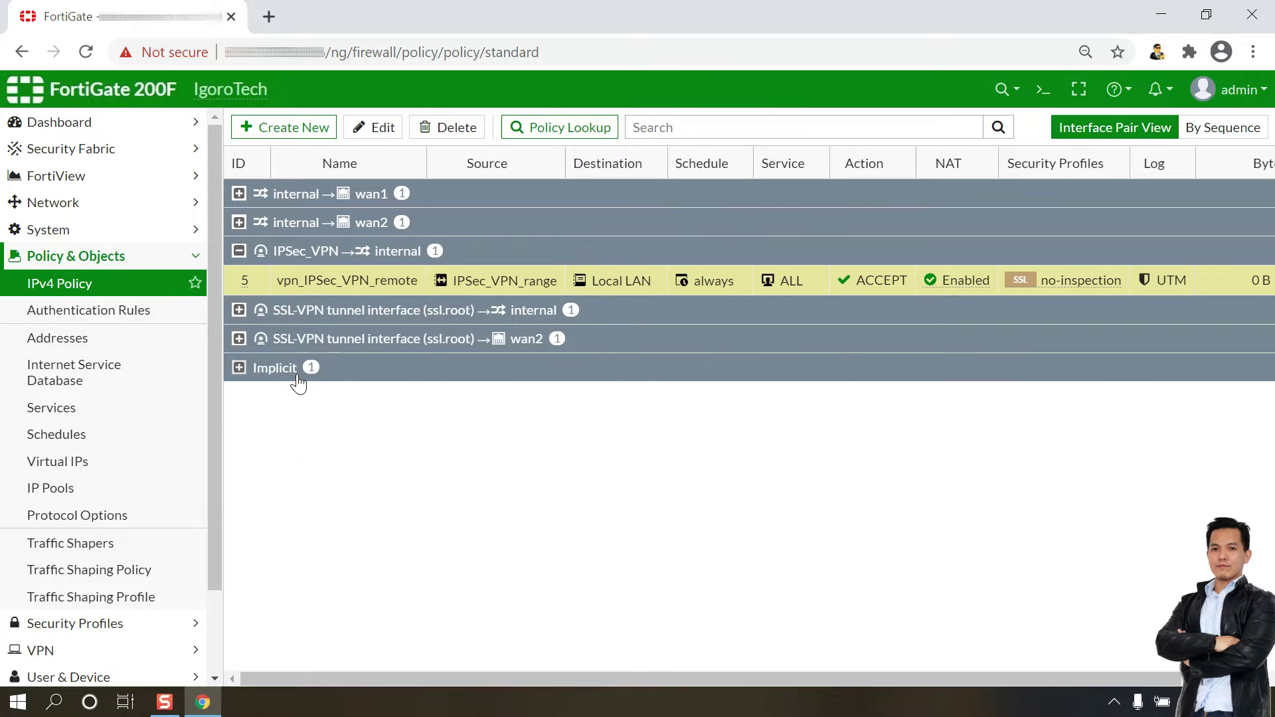
{"action": "right_click", "coordinate": [241, 279]}
{"action": "mouse_move", "coordinate": [321, 398]}
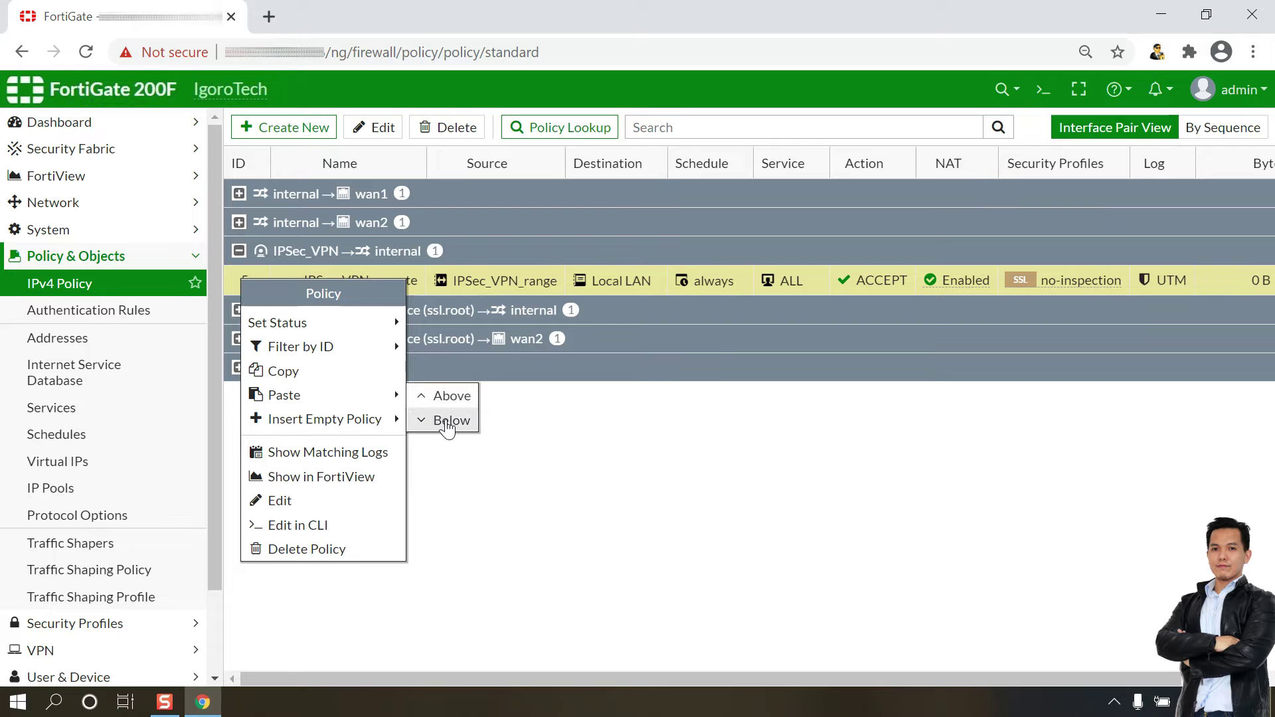
{"action": "left_click", "coordinate": [446, 401]}
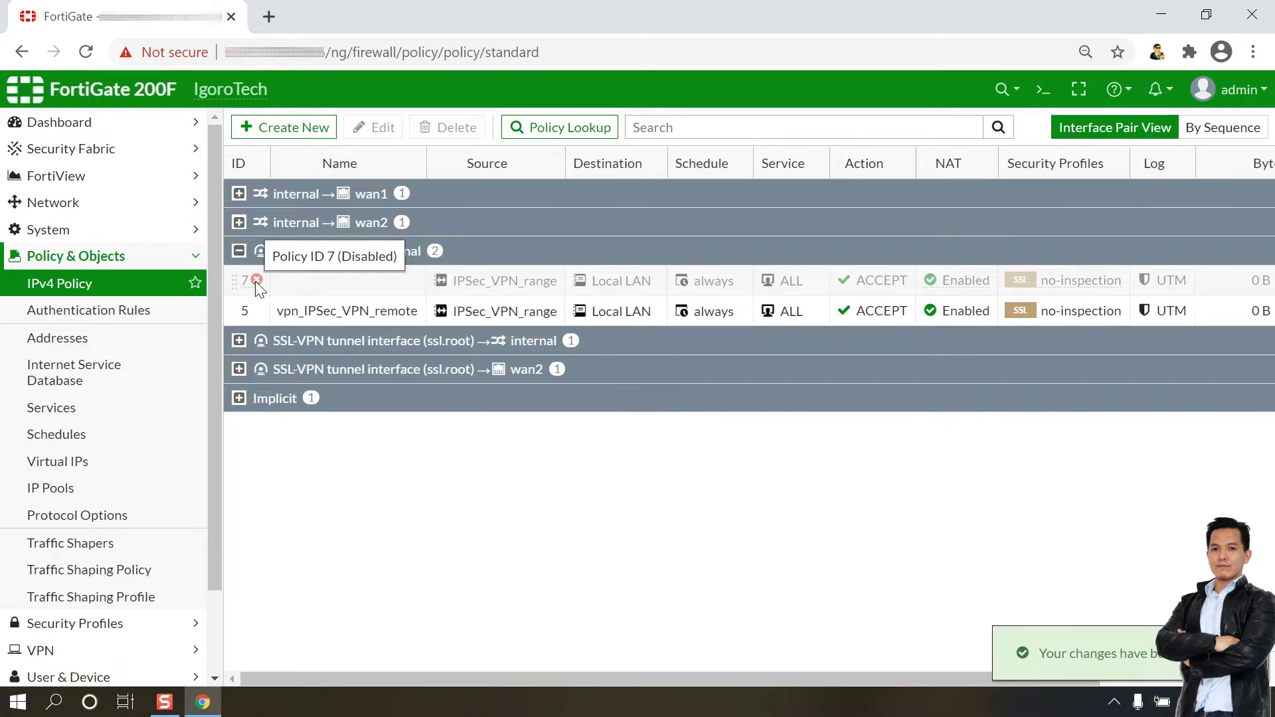
Step: Open the new policy 7 for editing and begin entering its name
{"action": "right_click", "coordinate": [278, 286]}
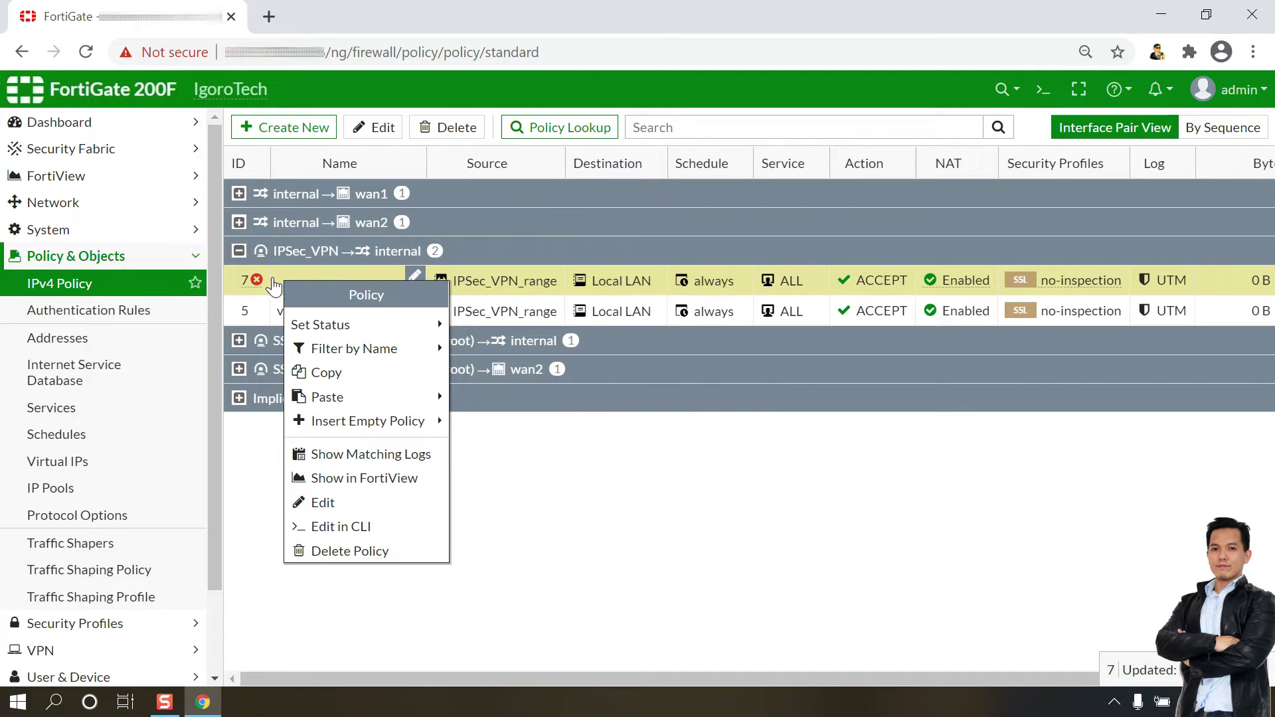
{"action": "left_click", "coordinate": [321, 503]}
{"action": "left_click", "coordinate": [401, 177]}
Step: Name policy 7 'IPSec Internet', send it out wan2, with source and destination all
{"action": "type", "text": "IP"}
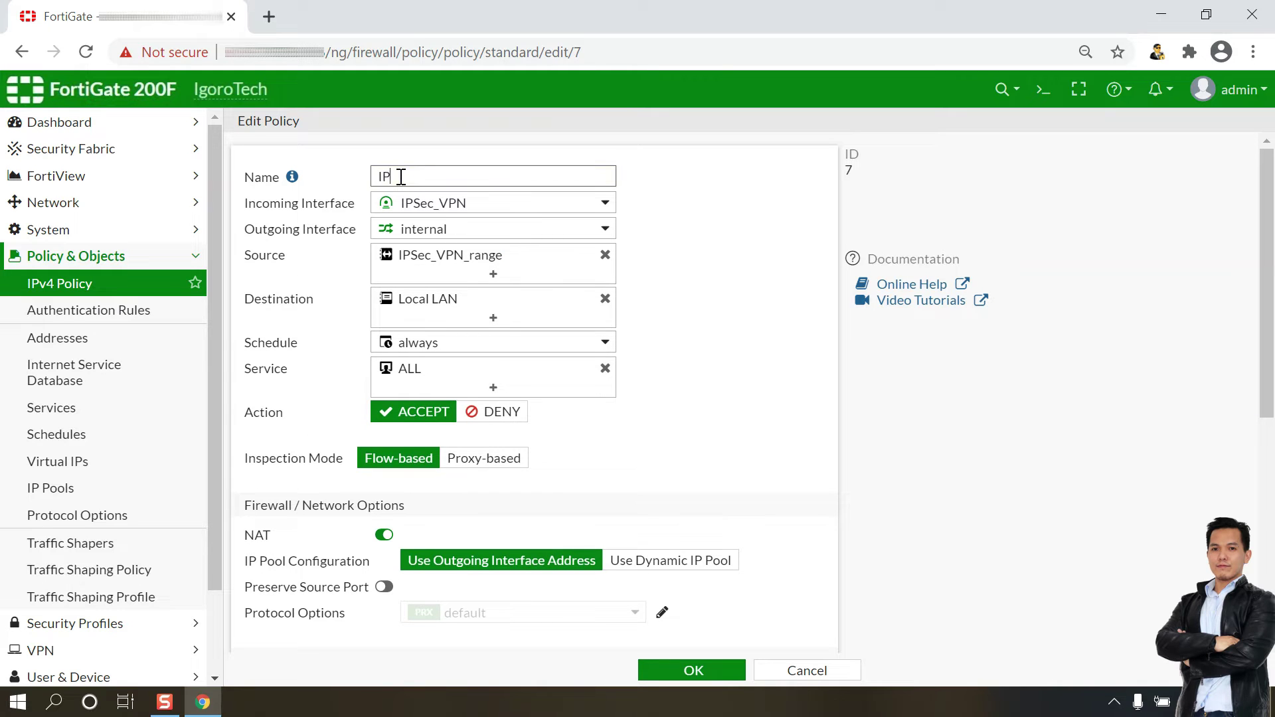
{"action": "type", "text": "Sec "}
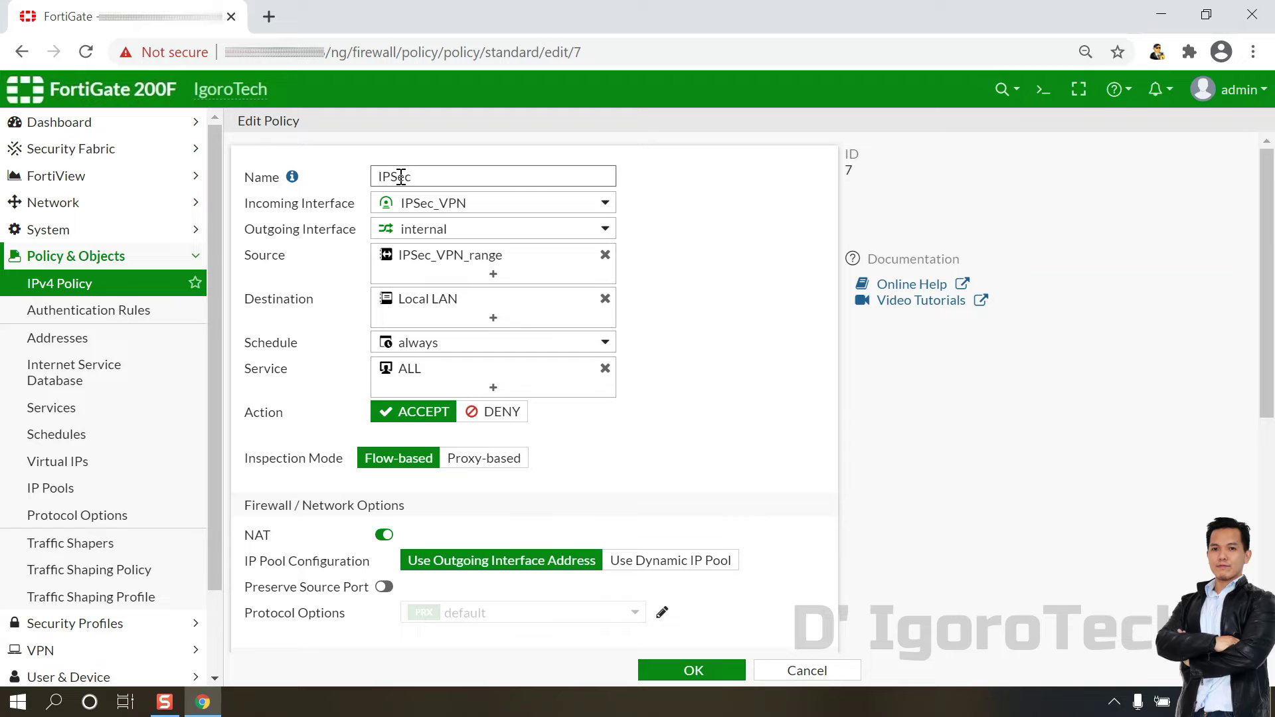
{"action": "type", "text": "Internet"}
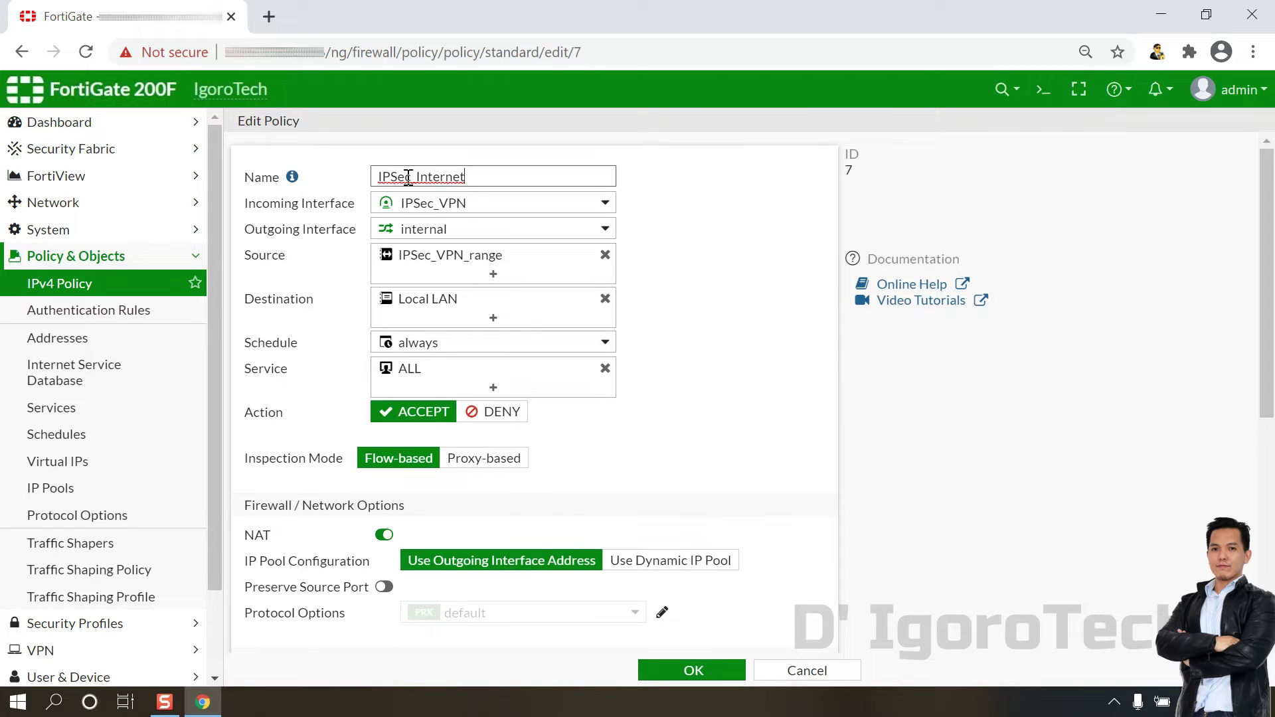
{"action": "left_click", "coordinate": [424, 234]}
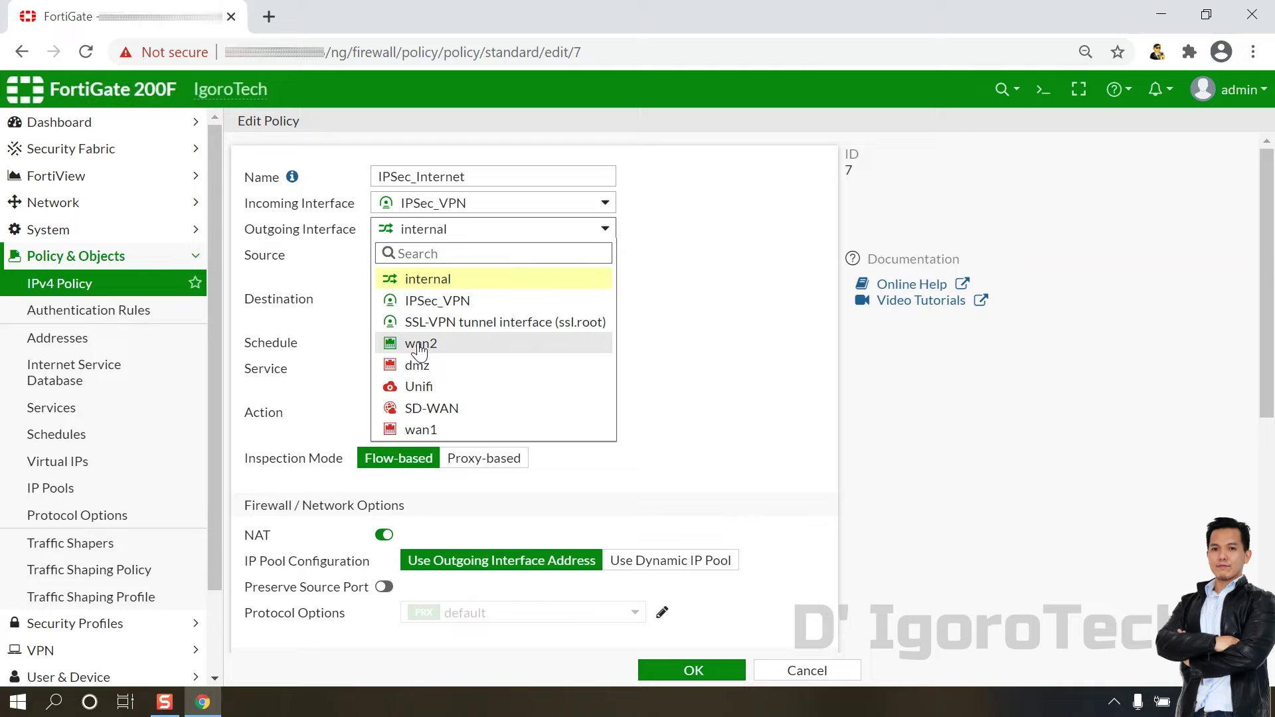
{"action": "left_click", "coordinate": [419, 344]}
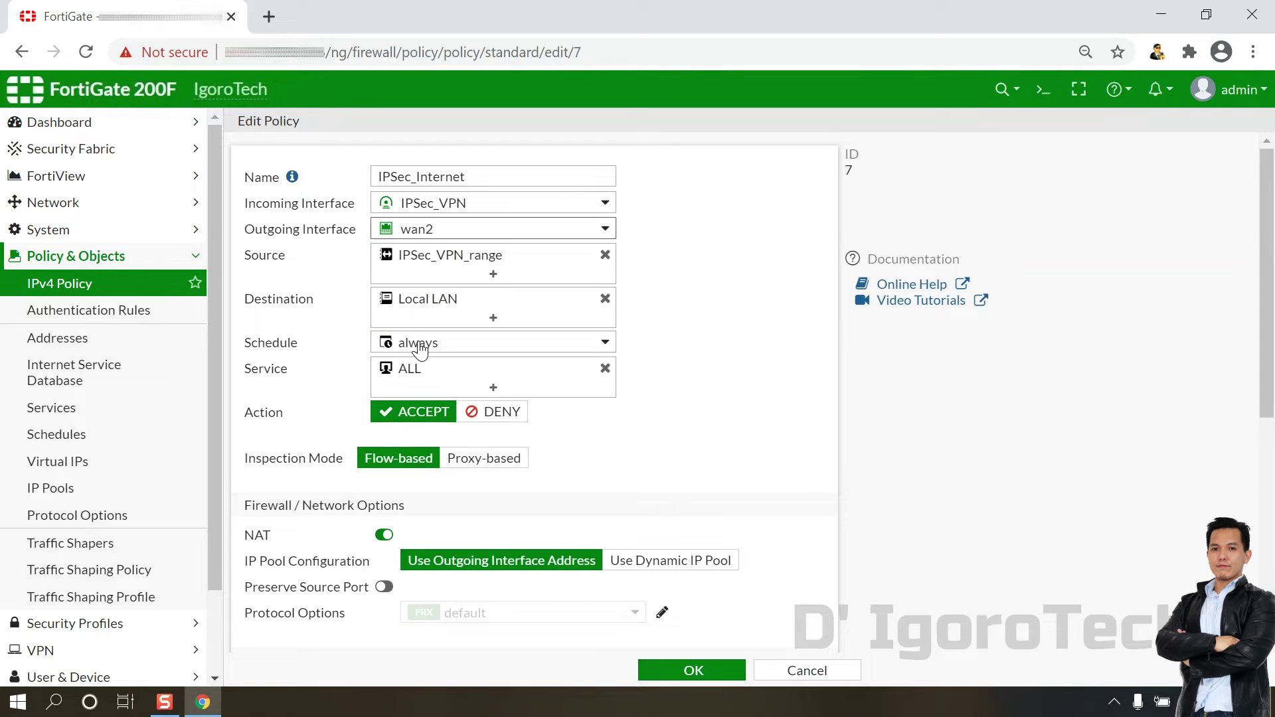
{"action": "left_click", "coordinate": [605, 255]}
{"action": "left_click", "coordinate": [606, 255]}
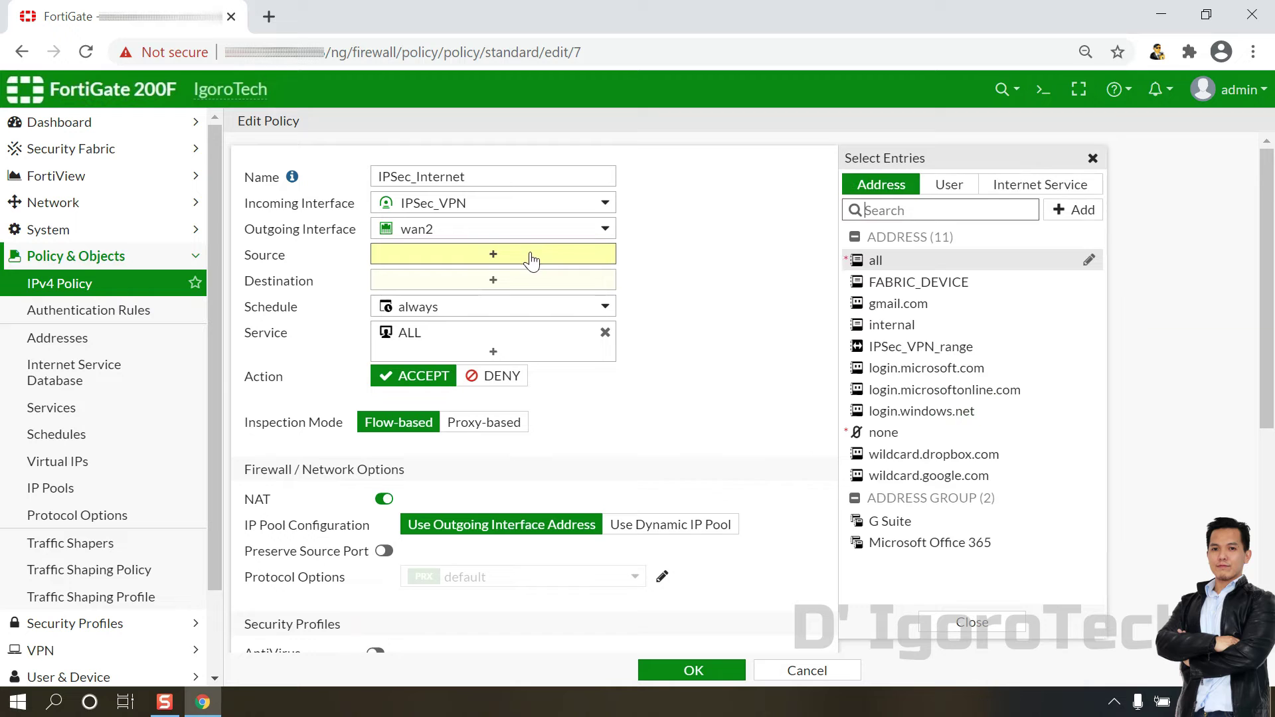
{"action": "left_click", "coordinate": [855, 265]}
{"action": "left_click", "coordinate": [499, 309]}
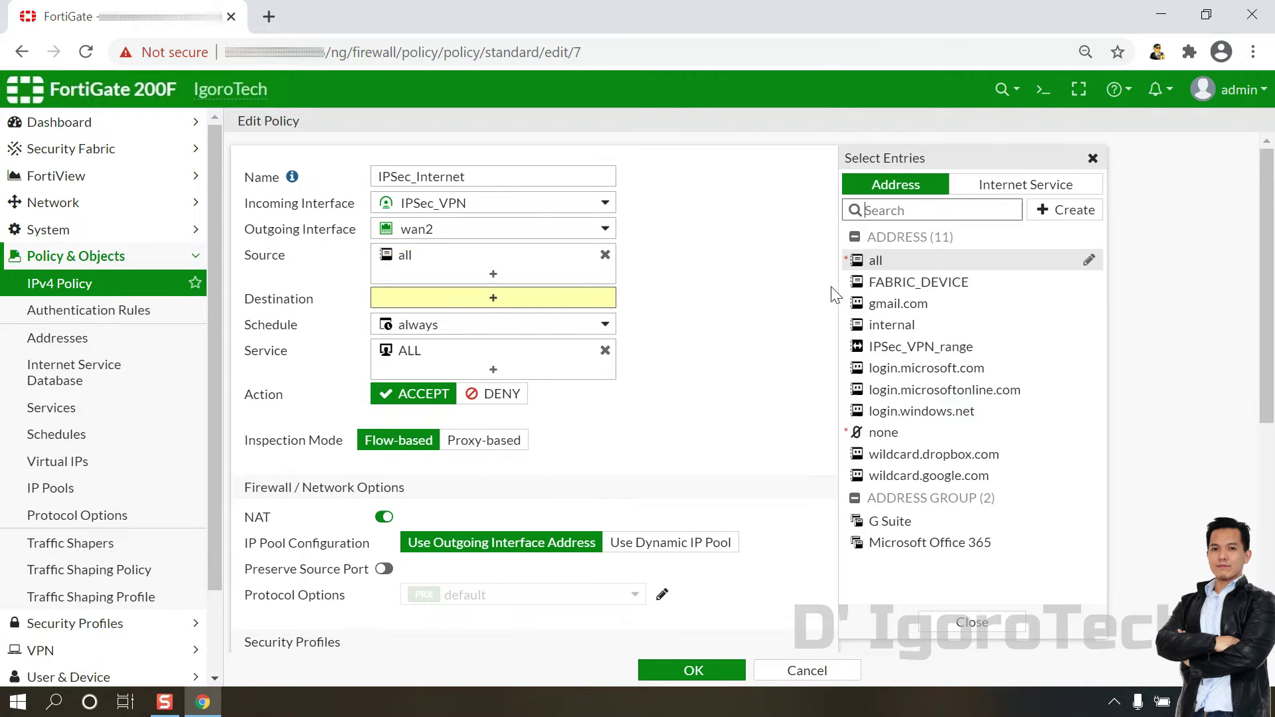
{"action": "left_click", "coordinate": [868, 260]}
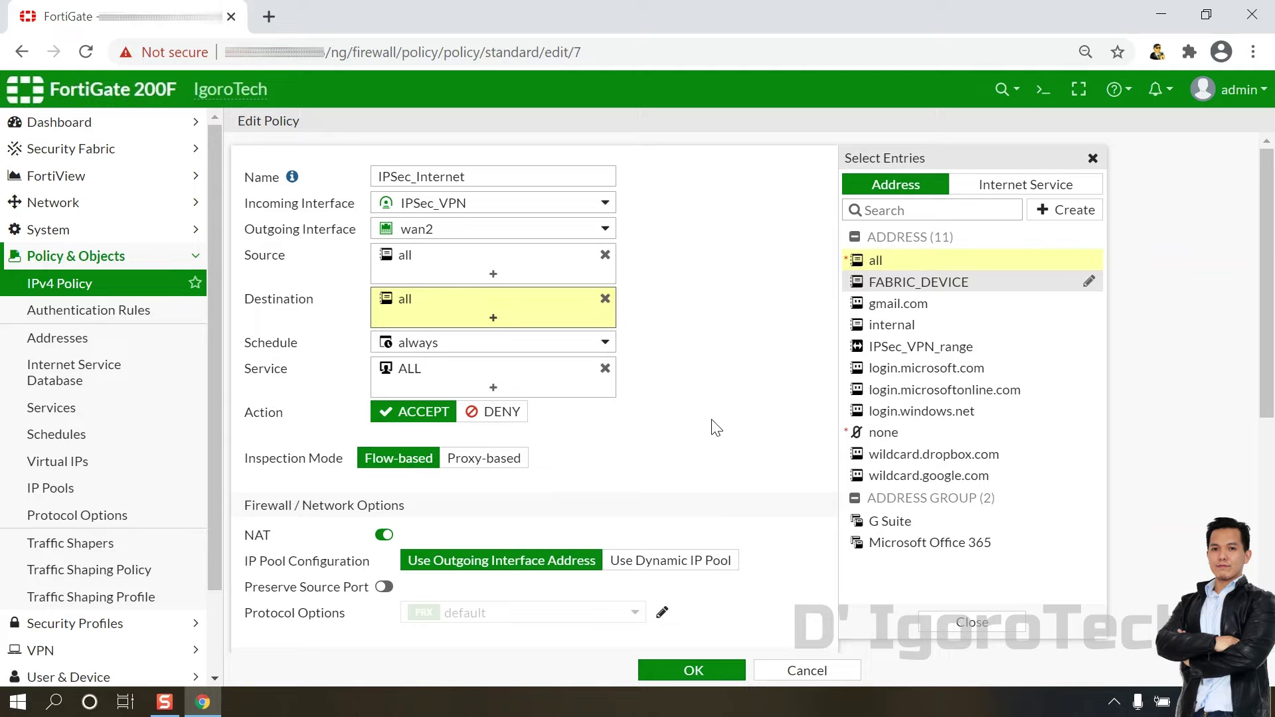
Step: Leave Web Filter off, log All Sessions, enable policy 7 and save it
{"action": "scroll", "coordinate": [716, 427], "scroll_direction": "down", "scroll_amount": 3}
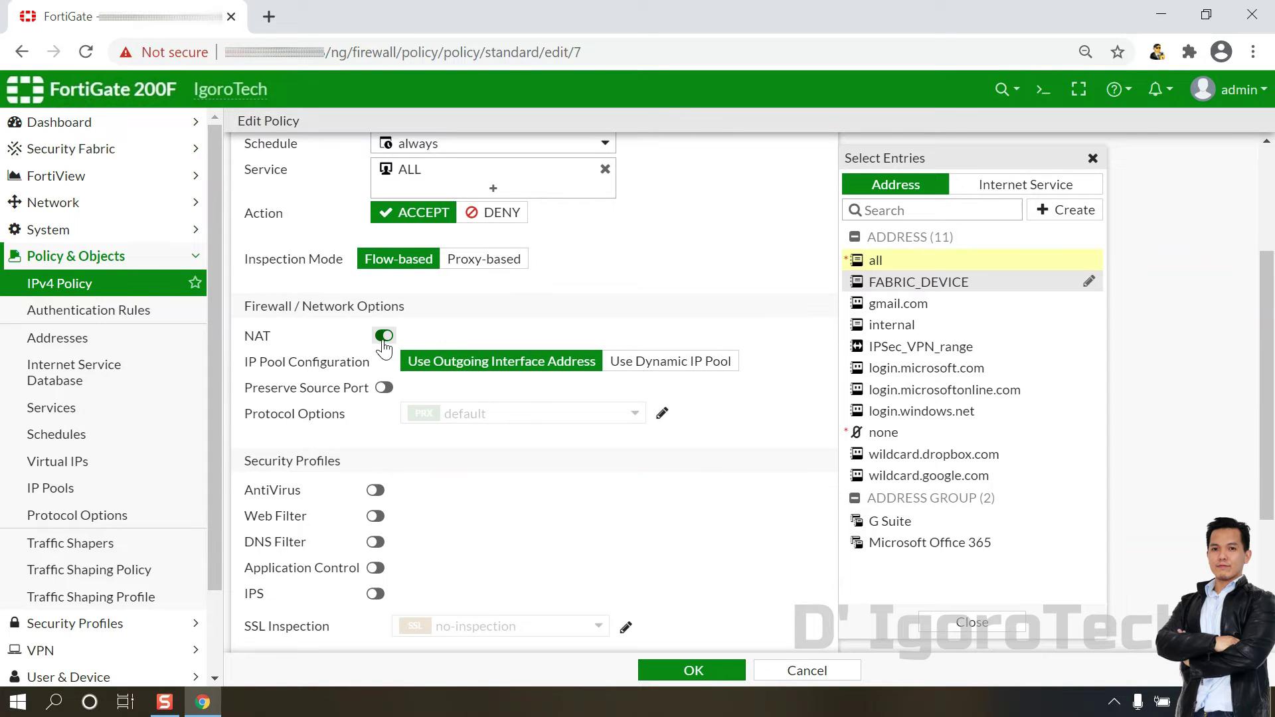
{"action": "scroll", "coordinate": [479, 438], "scroll_direction": "down", "scroll_amount": 2}
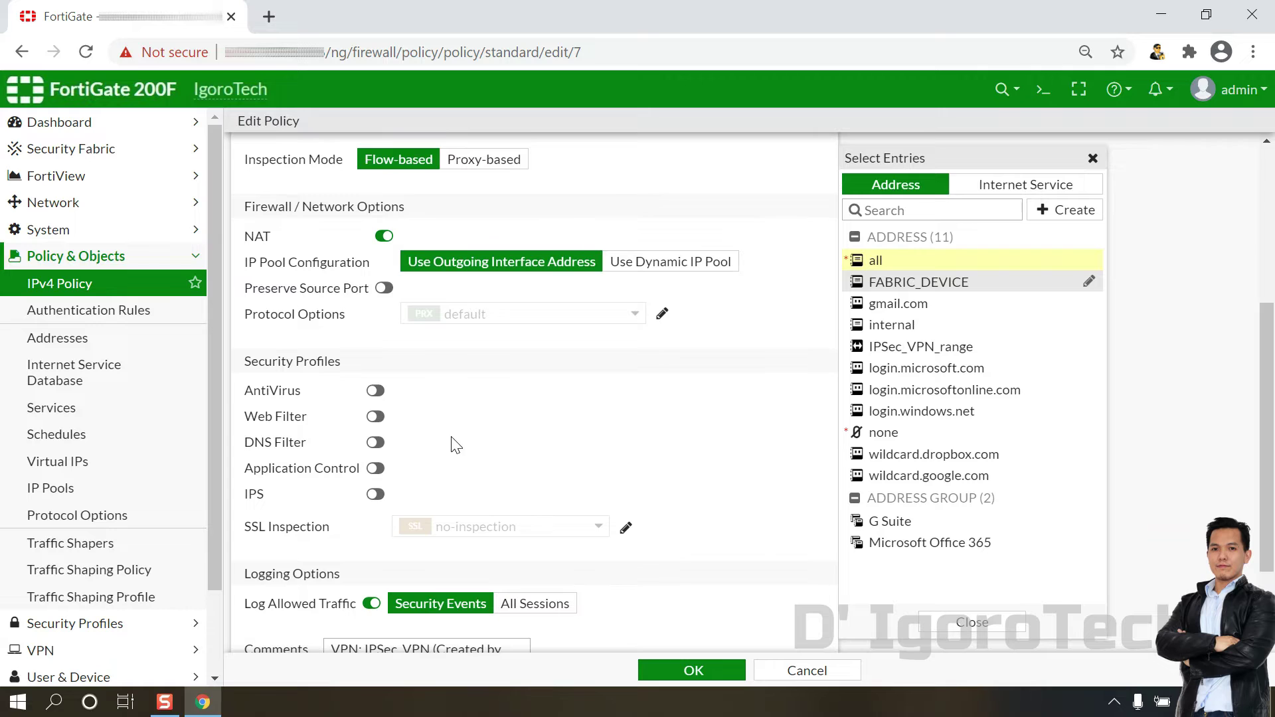
{"action": "scroll", "coordinate": [440, 438], "scroll_direction": "down", "scroll_amount": 2}
{"action": "left_click", "coordinate": [376, 317]}
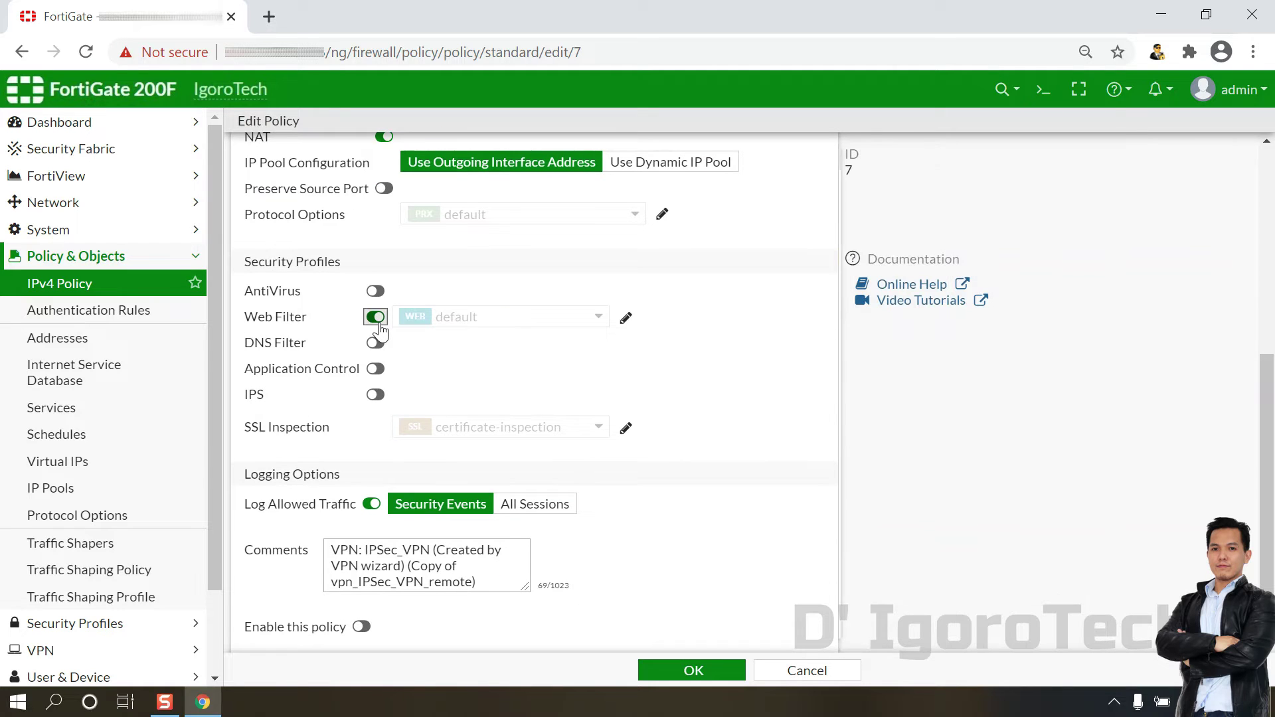
{"action": "left_click", "coordinate": [376, 319]}
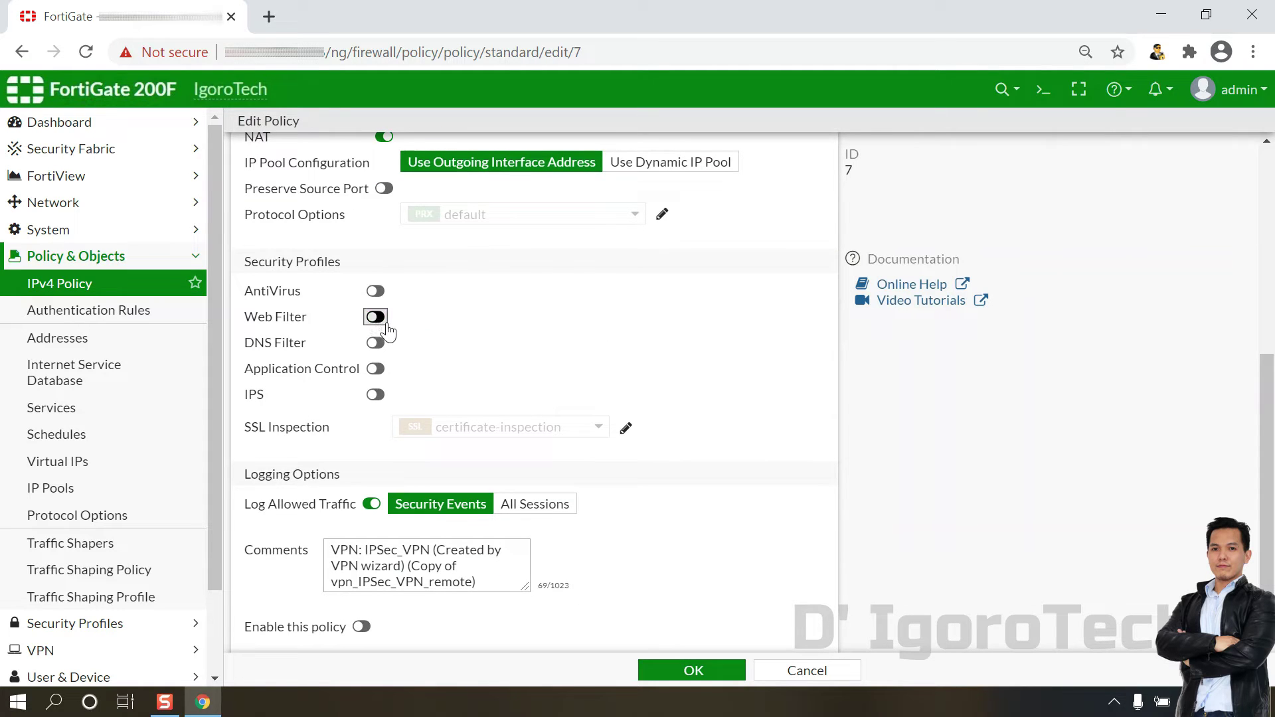
{"action": "scroll", "coordinate": [473, 371], "scroll_direction": "down", "scroll_amount": 1}
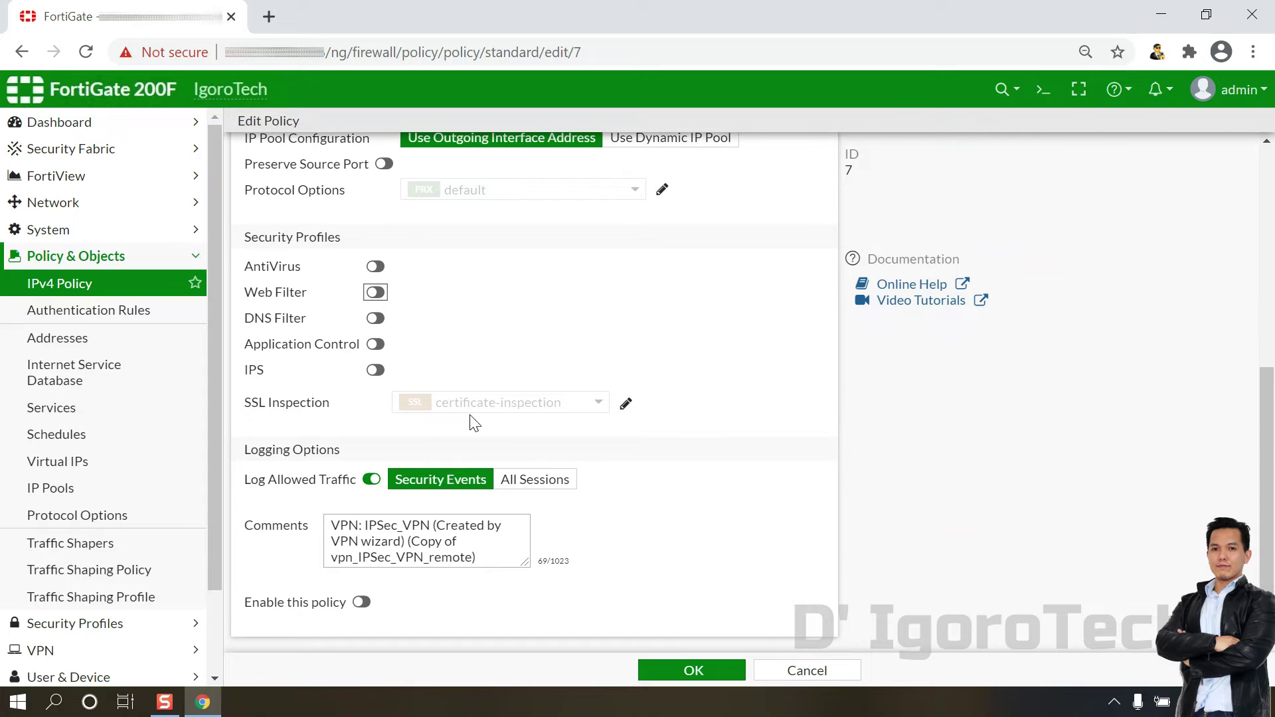
{"action": "left_click", "coordinate": [550, 488]}
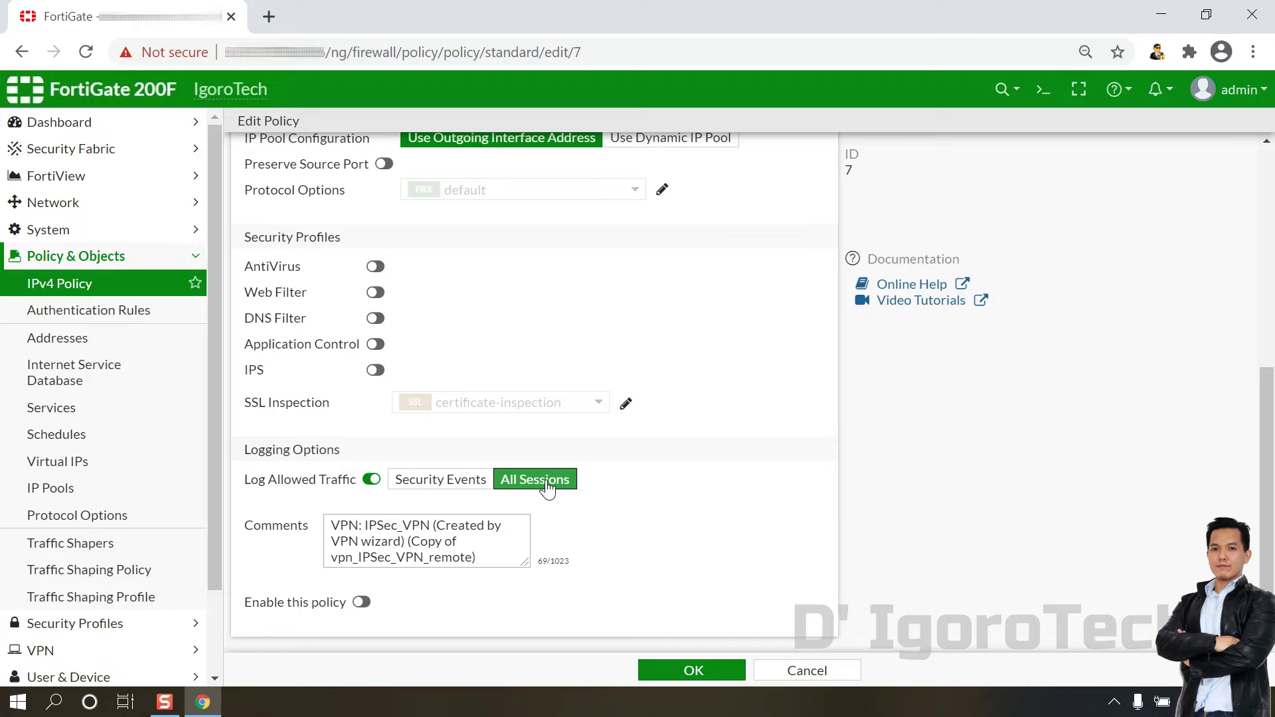
{"action": "left_click", "coordinate": [362, 604]}
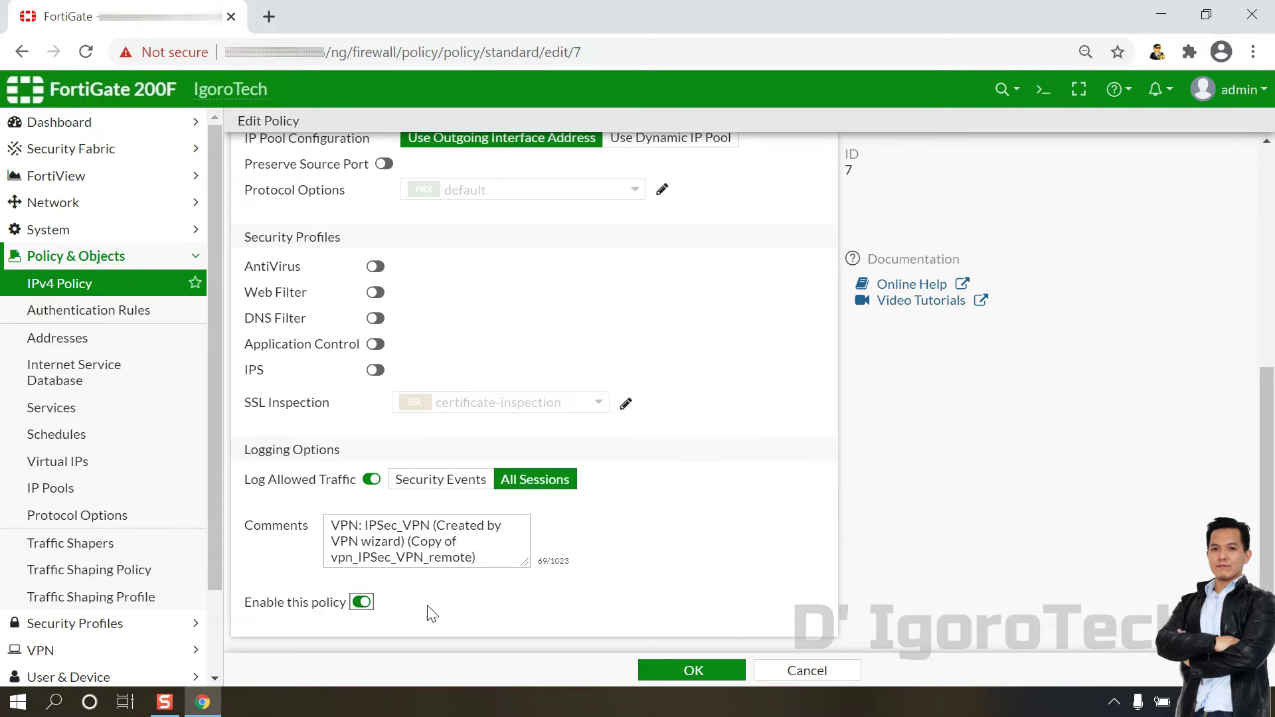
{"action": "left_click", "coordinate": [693, 674]}
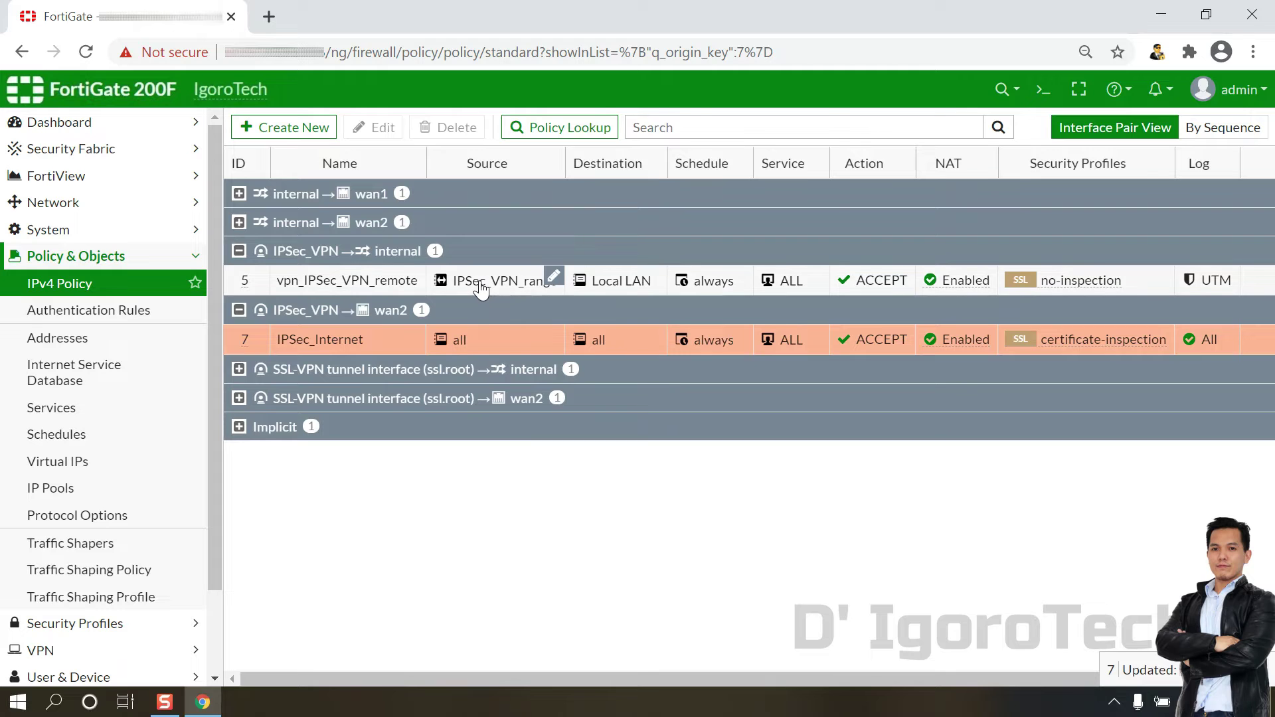
{"action": "mouse_move", "coordinate": [482, 290]}
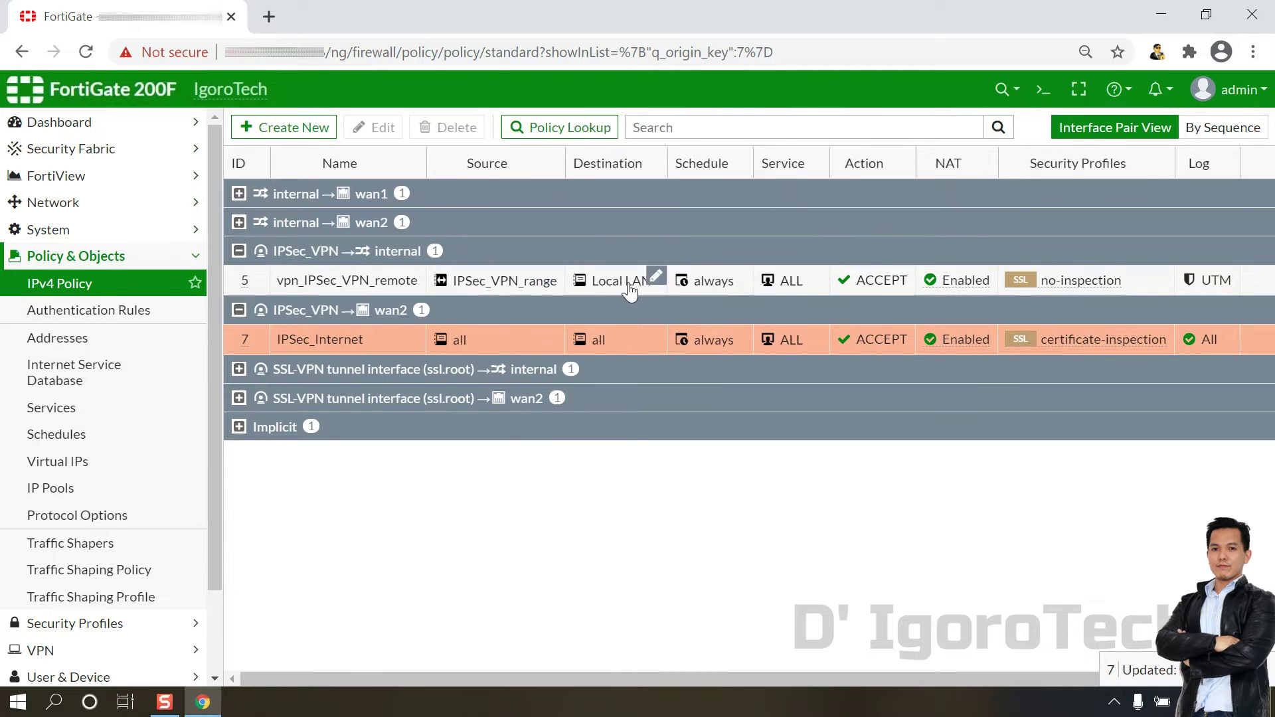
{"action": "mouse_move", "coordinate": [630, 292]}
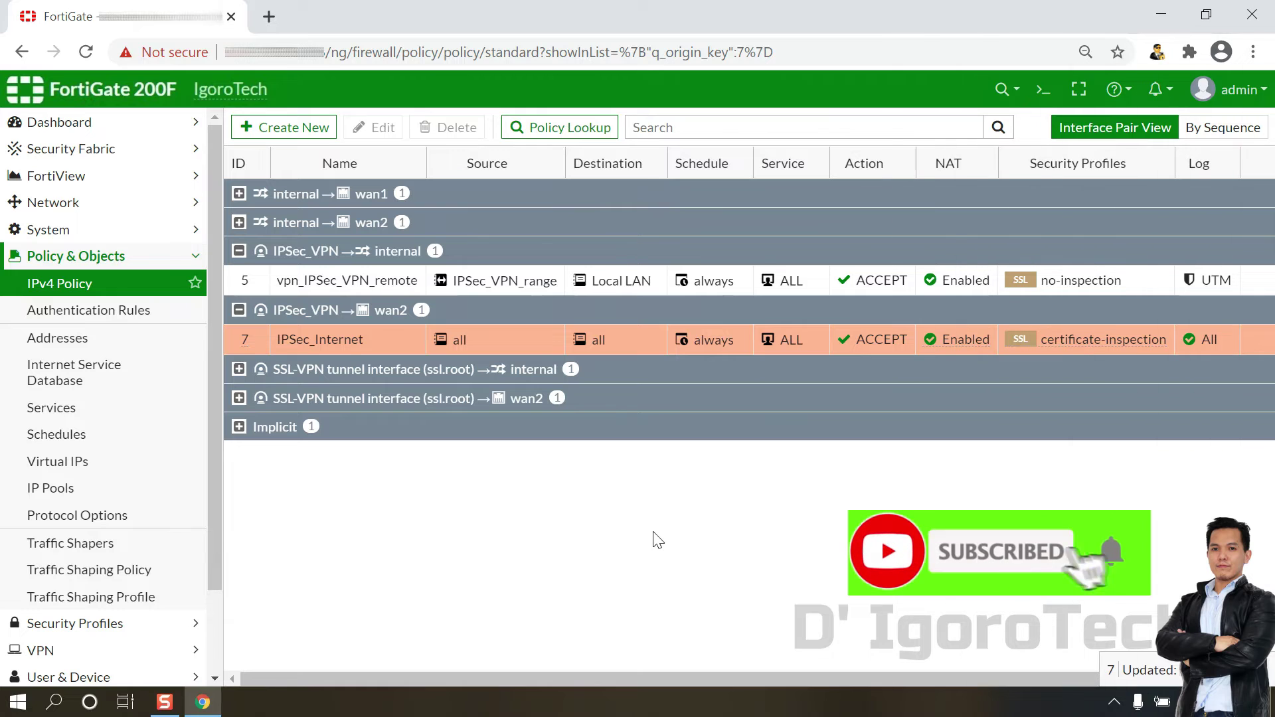
Step: Launch the FortiClient VPN installer from the desktop and accept its license agreement
{"action": "left_click", "coordinate": [1173, 14]}
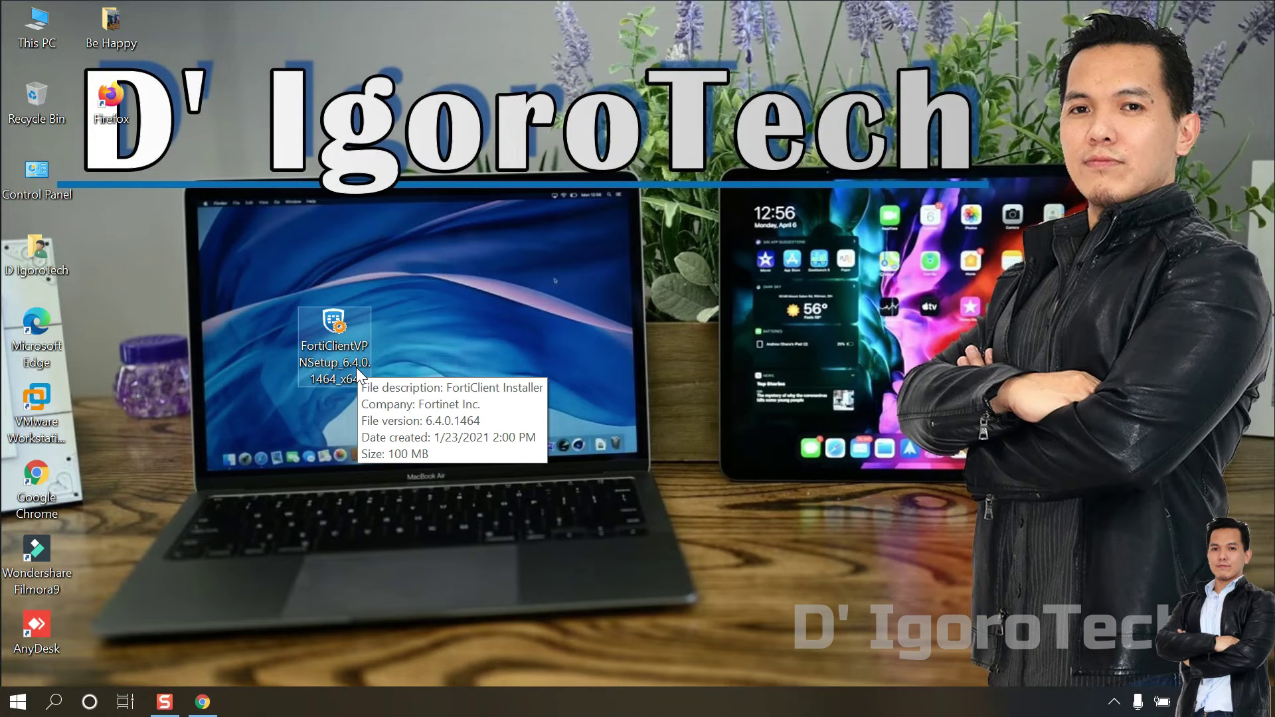
{"action": "left_click", "coordinate": [356, 370]}
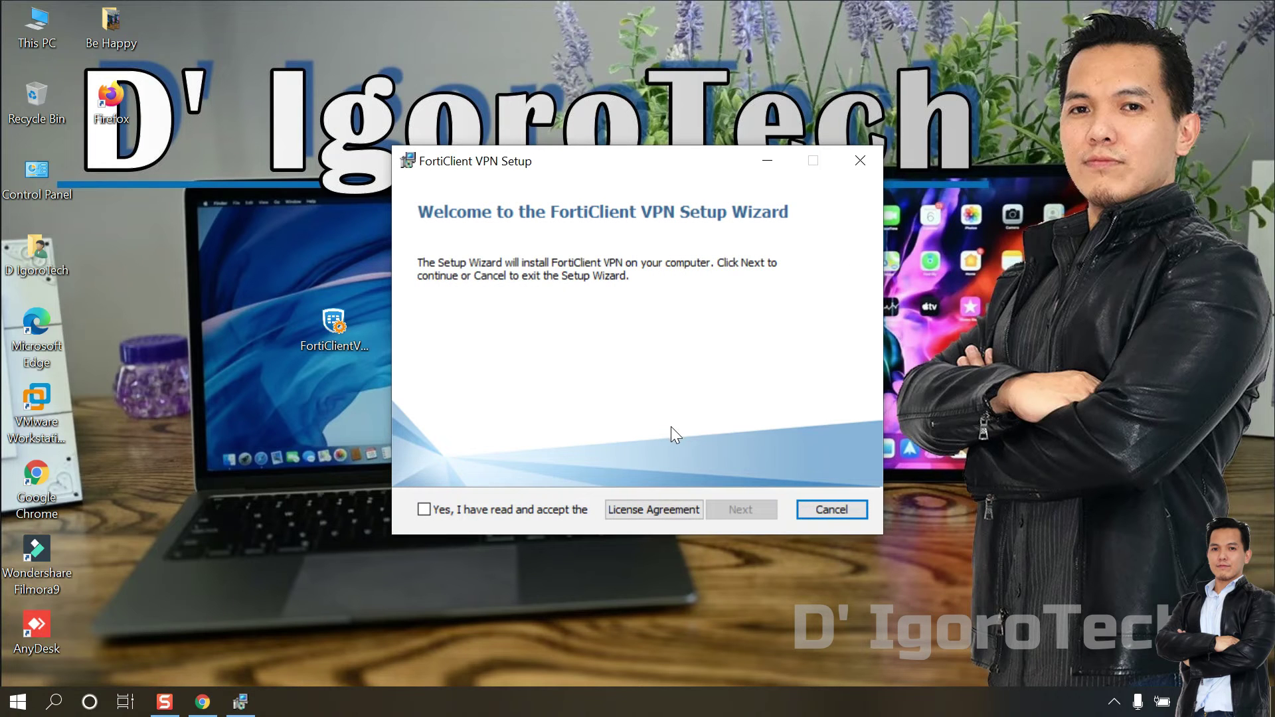
{"action": "left_click", "coordinate": [625, 516]}
{"action": "scroll", "coordinate": [597, 397], "scroll_direction": "down", "scroll_amount": 3}
{"action": "scroll", "coordinate": [596, 397], "scroll_direction": "down", "scroll_amount": 10}
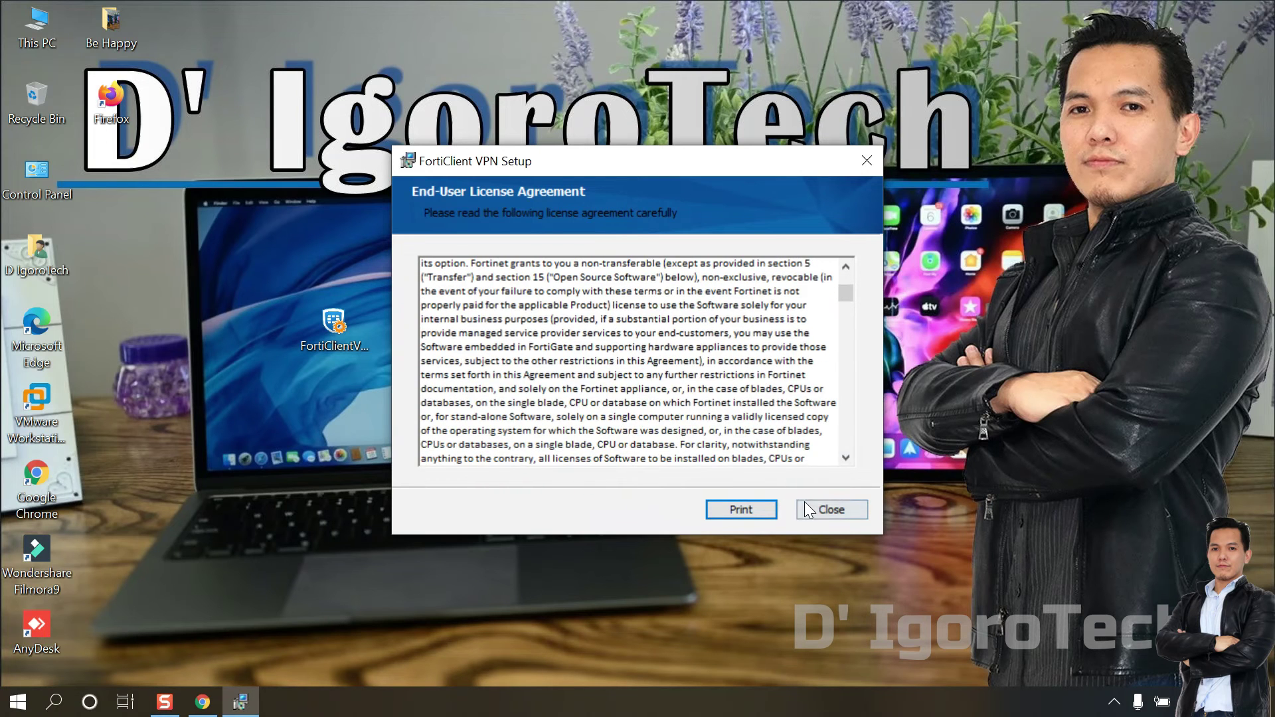
{"action": "left_click", "coordinate": [809, 510]}
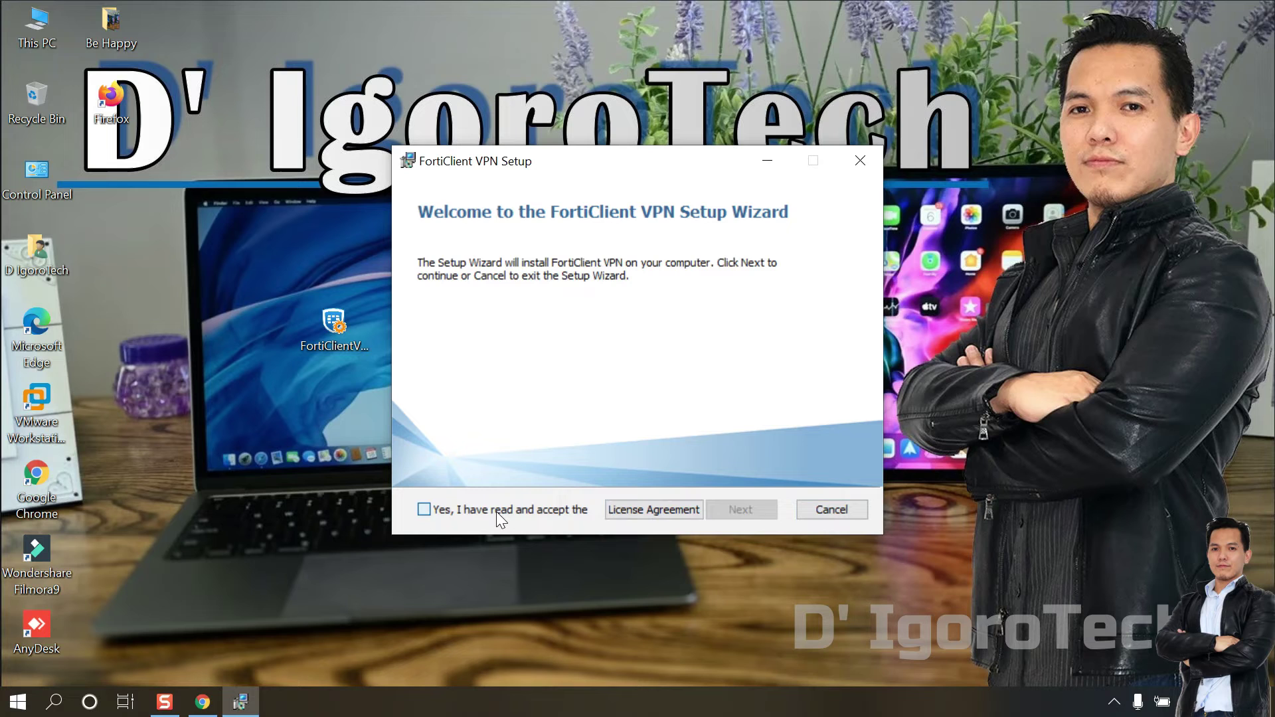
{"action": "left_click", "coordinate": [496, 511]}
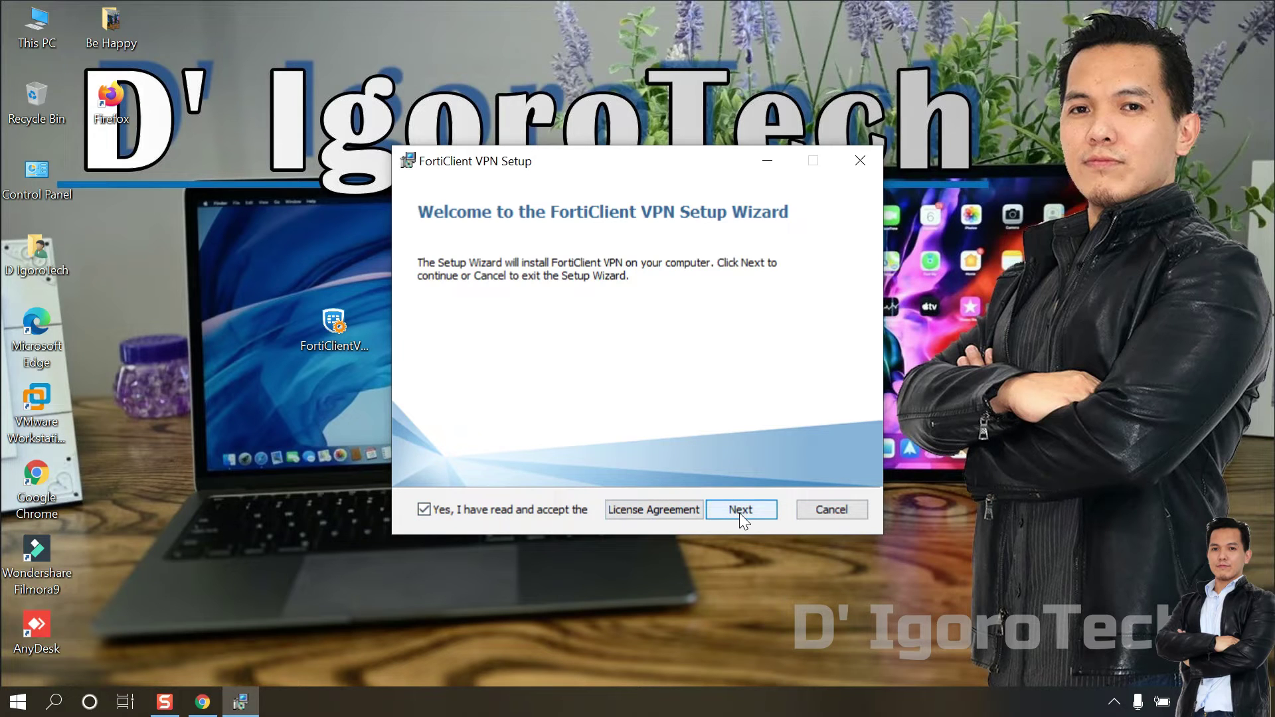
Step: Install FortiClient VPN to the default folder and close the finished wizard
{"action": "left_click", "coordinate": [739, 511]}
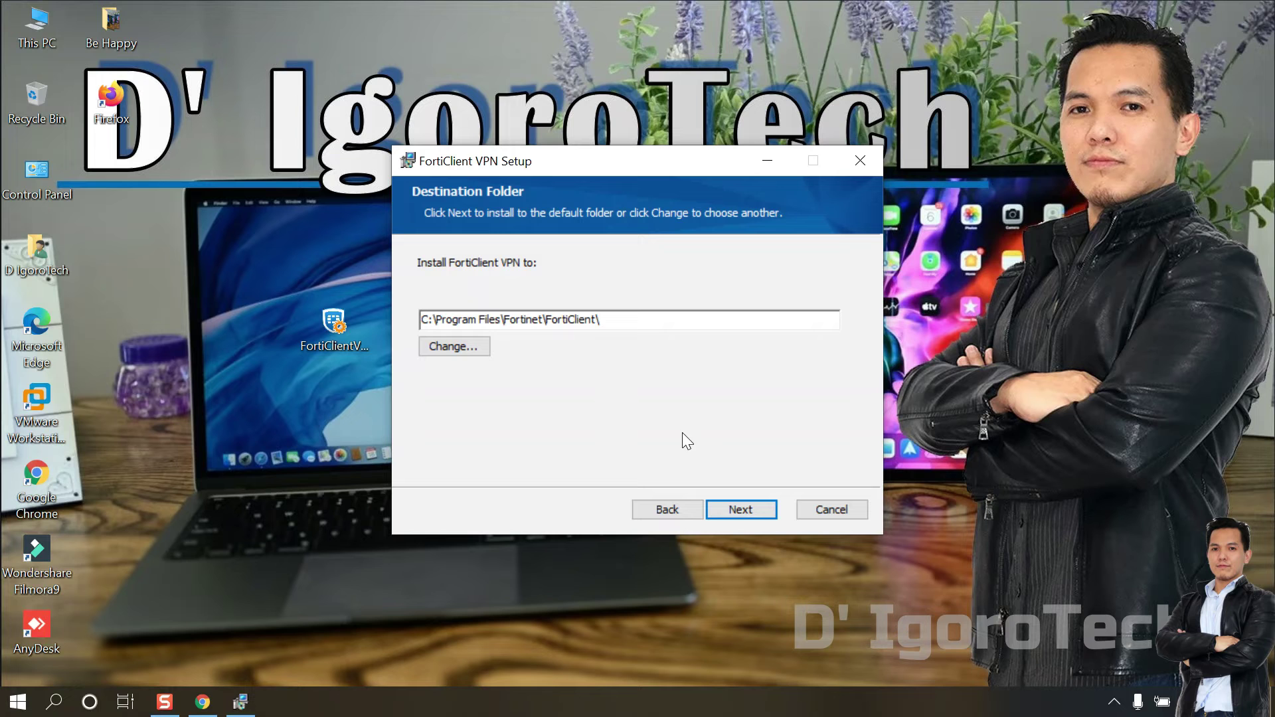
{"action": "left_click", "coordinate": [734, 508]}
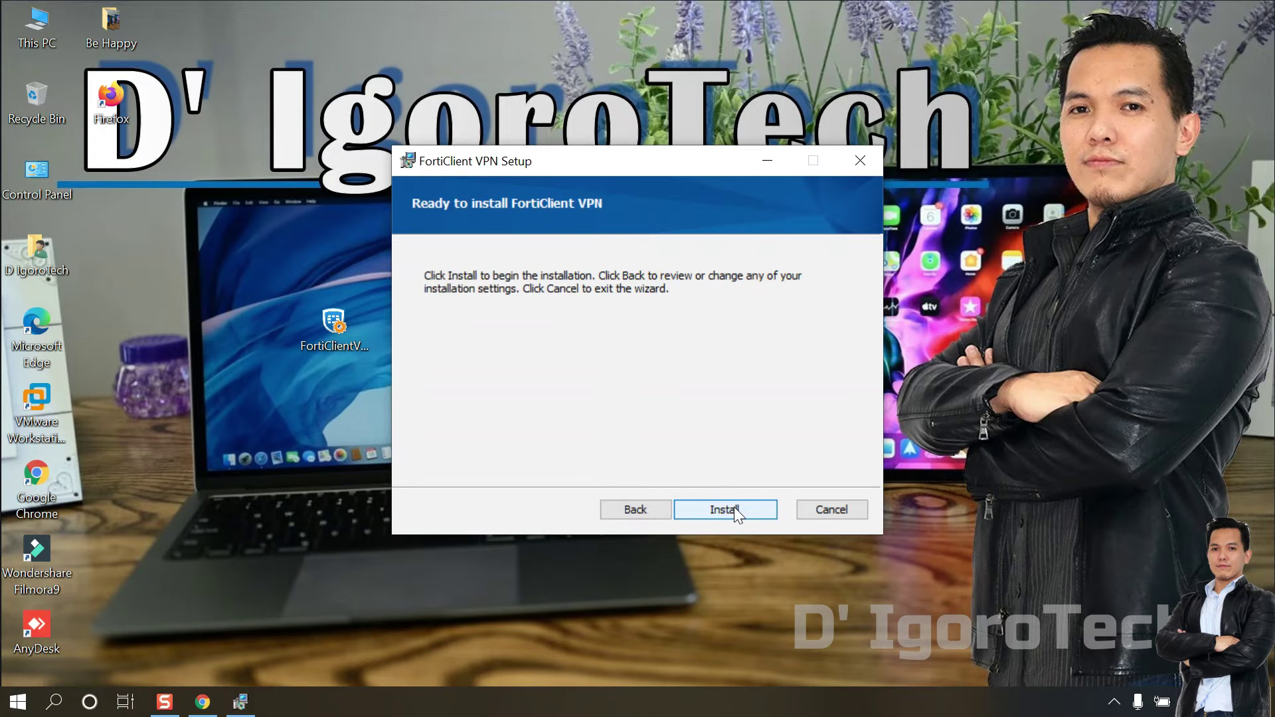
{"action": "left_click", "coordinate": [734, 508]}
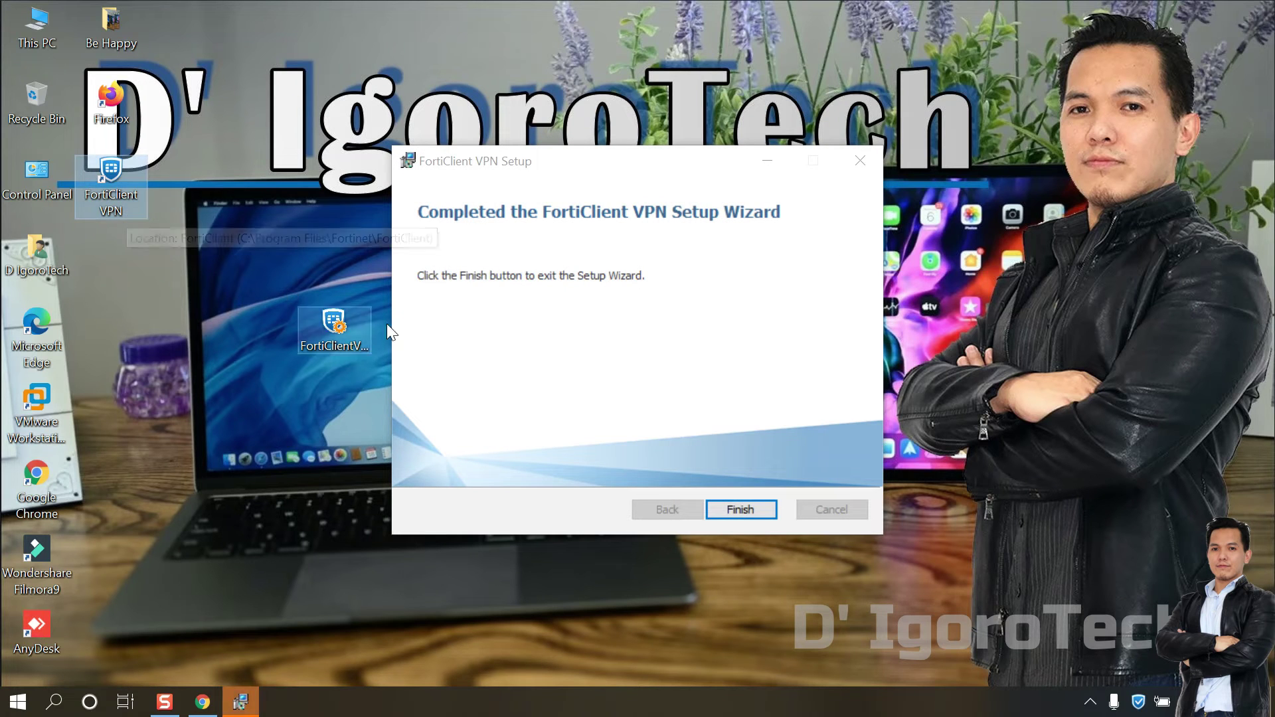
{"action": "left_click", "coordinate": [741, 510]}
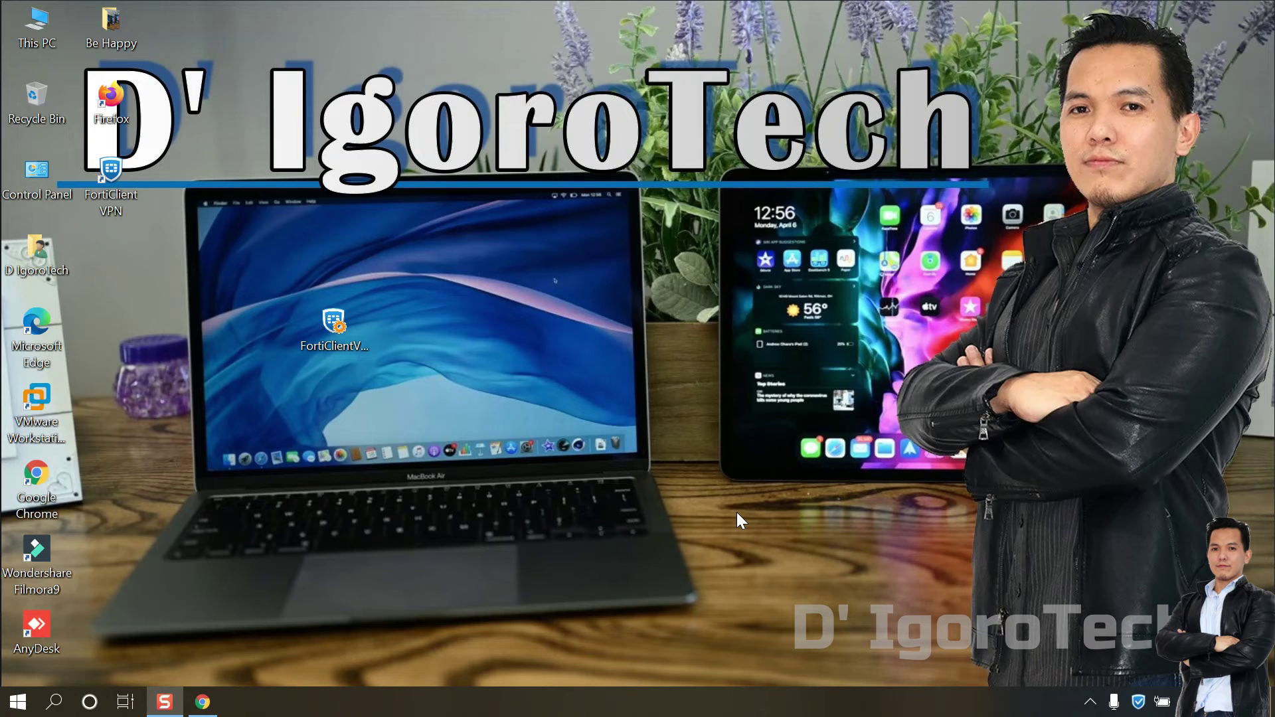
Step: Open FortiClient from the tray, check version 6.4.0.1464 on the info page, then Configure VPN
{"action": "right_click", "coordinate": [1138, 702]}
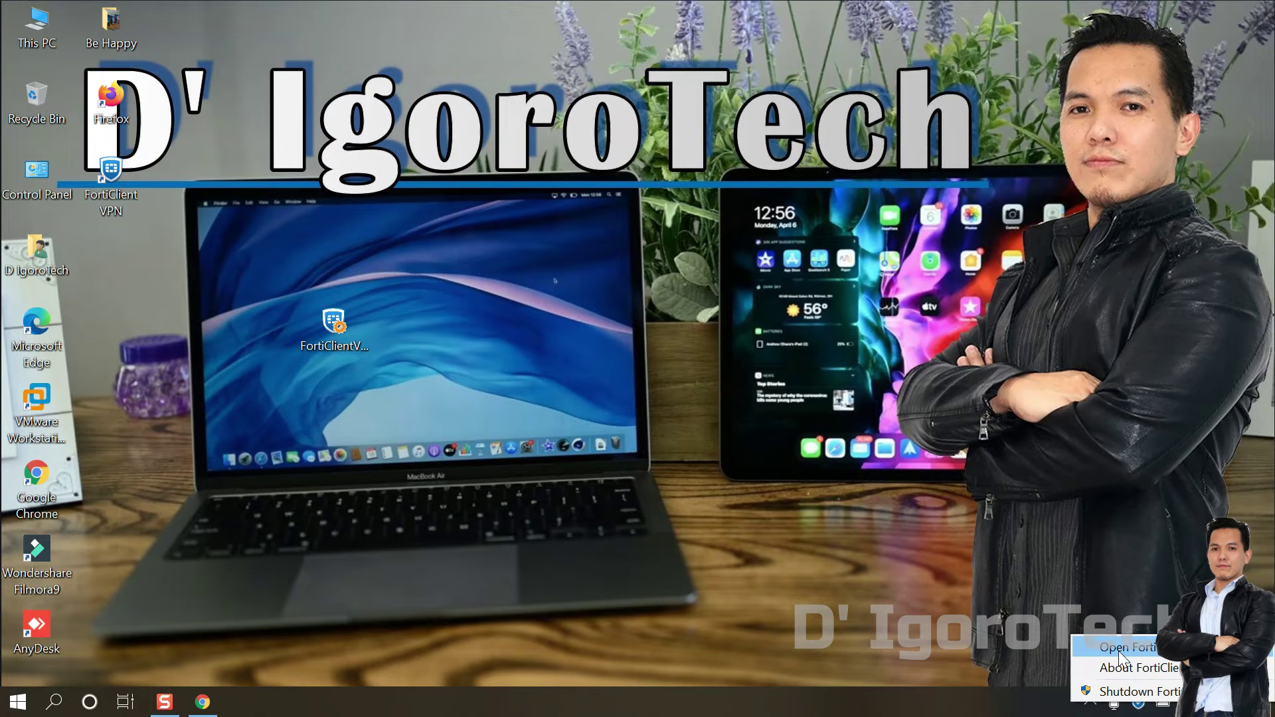
{"action": "left_click", "coordinate": [1118, 649]}
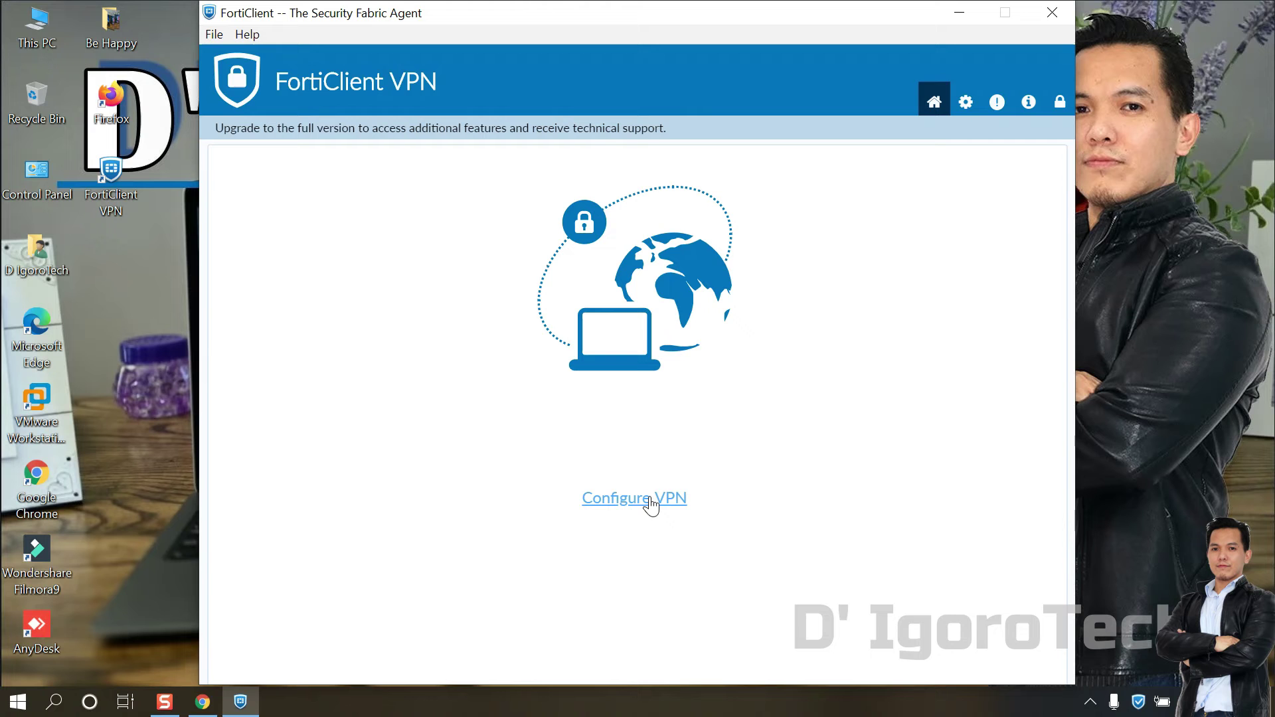
{"action": "left_click", "coordinate": [651, 506]}
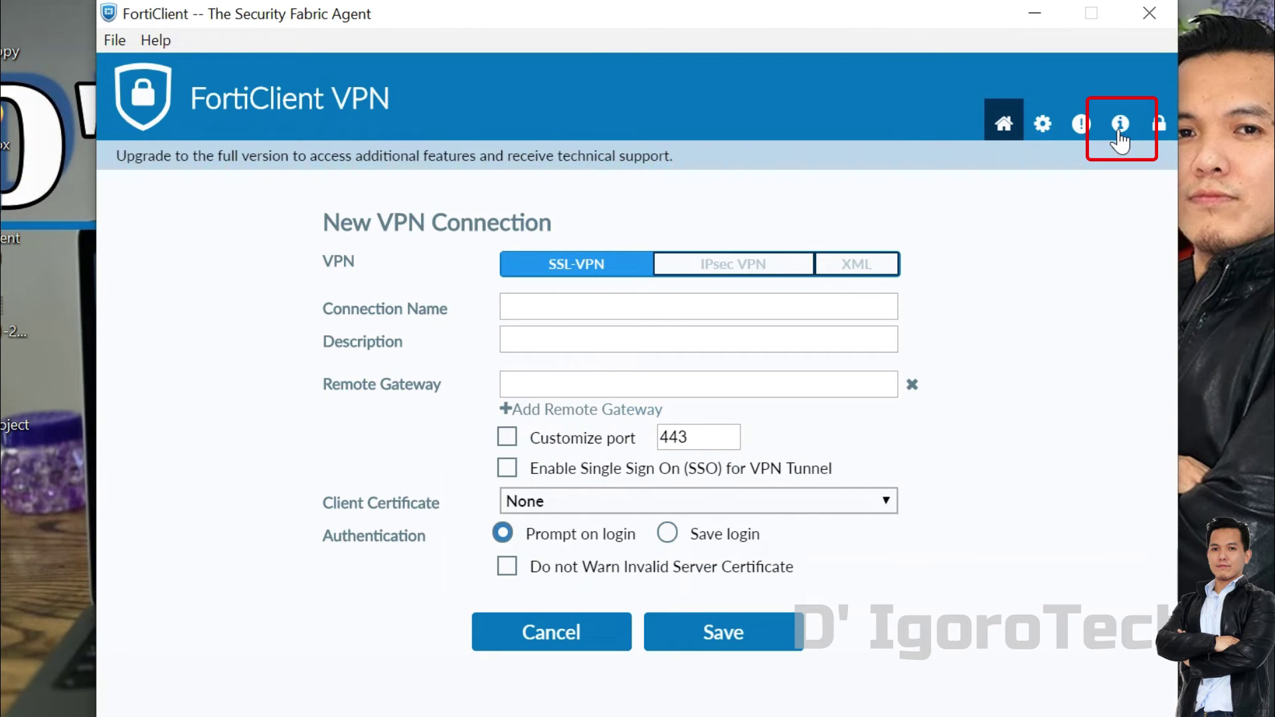
{"action": "left_click", "coordinate": [1121, 137]}
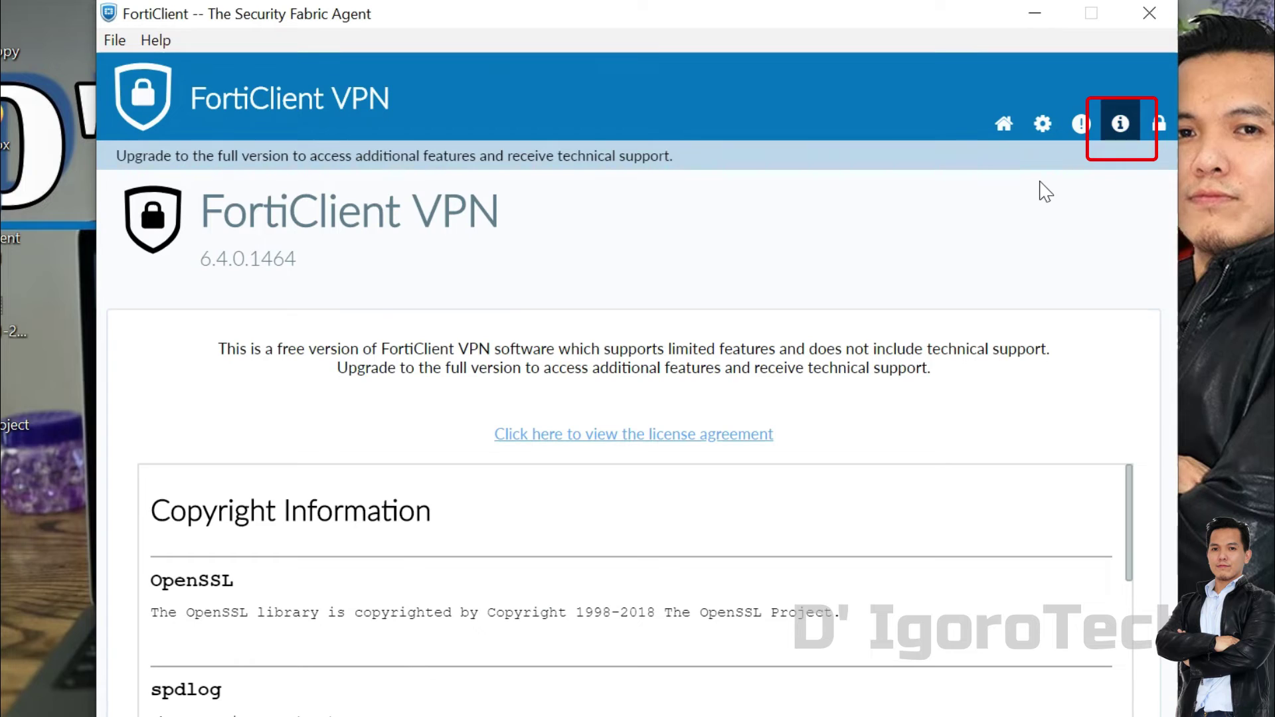
{"action": "left_click", "coordinate": [1001, 127]}
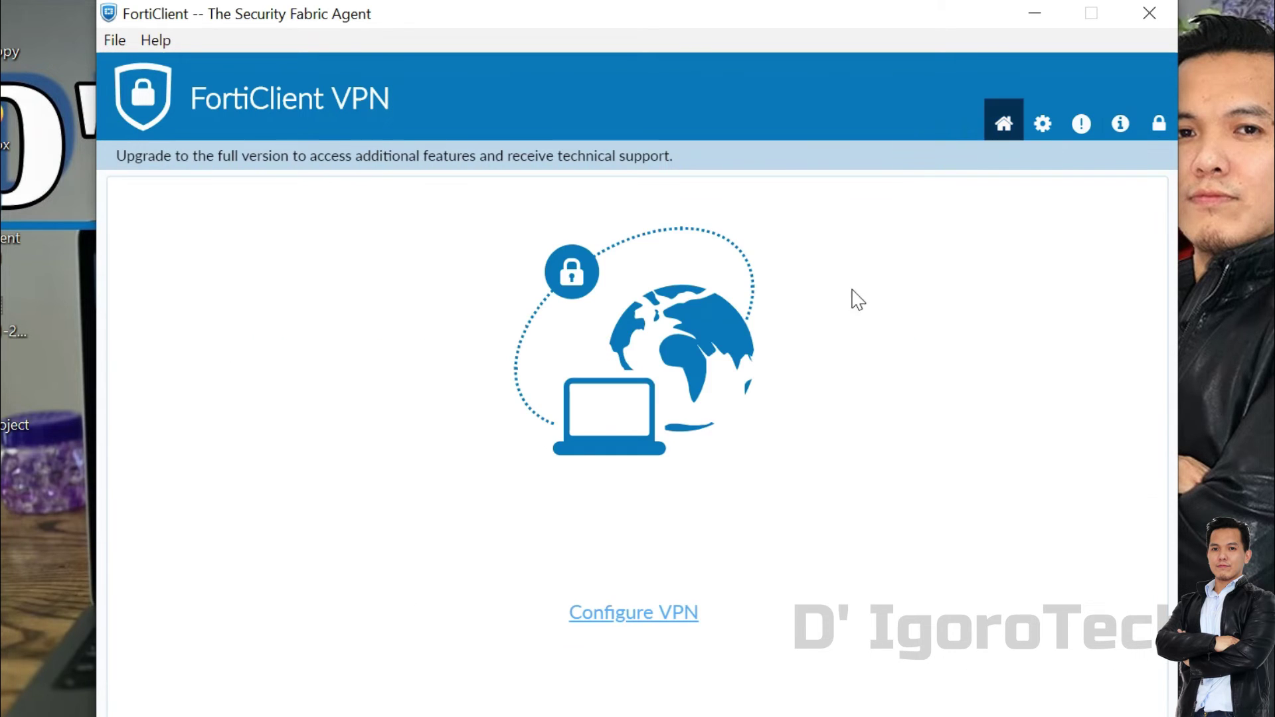
{"action": "left_click", "coordinate": [642, 617]}
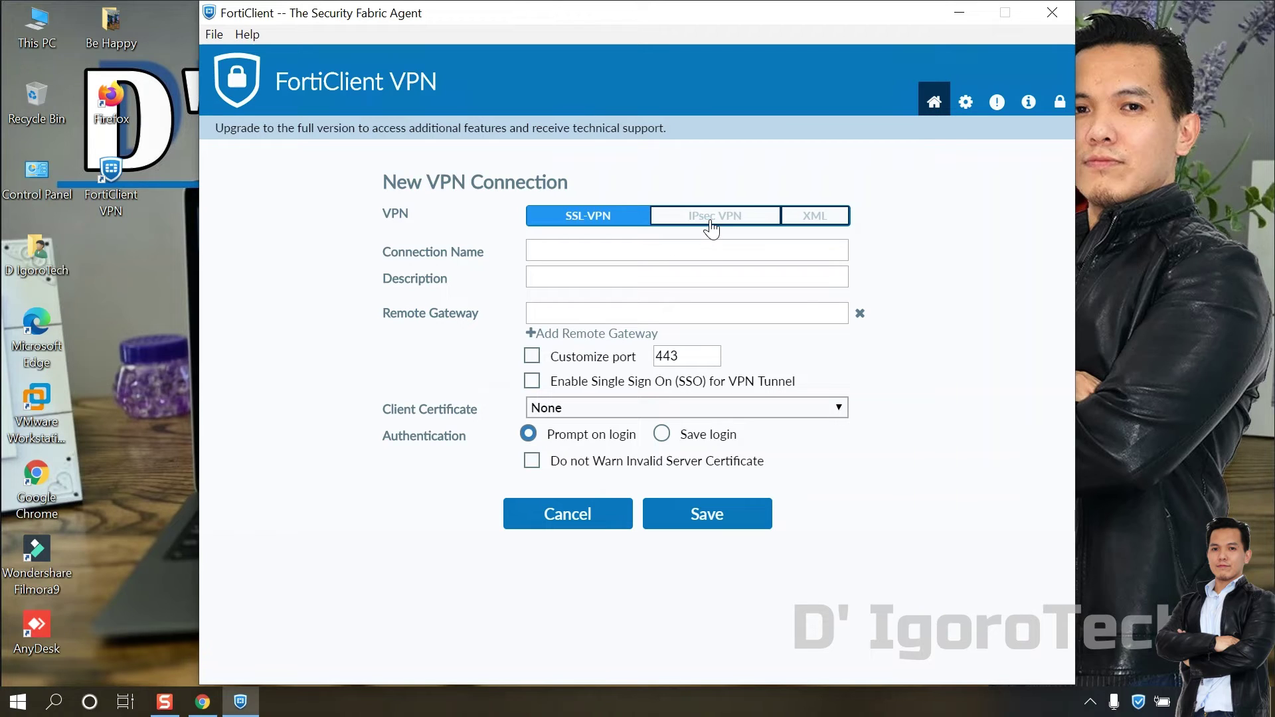
Step: Create an IPsec VPN connection named D-IgoroTech and enter the remote gateway address
{"action": "left_click", "coordinate": [710, 219]}
{"action": "left_click", "coordinate": [644, 248]}
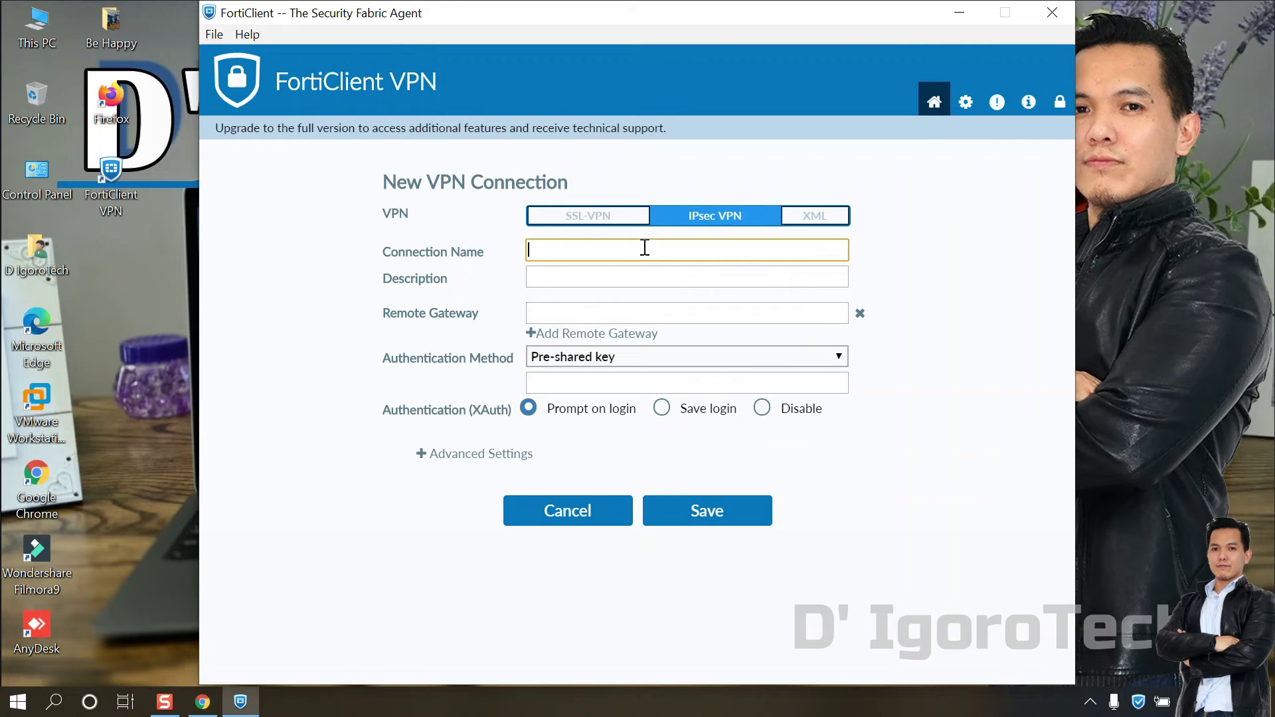
{"action": "type", "text": "D-IgoroTech"}
{"action": "left_click", "coordinate": [607, 311]}
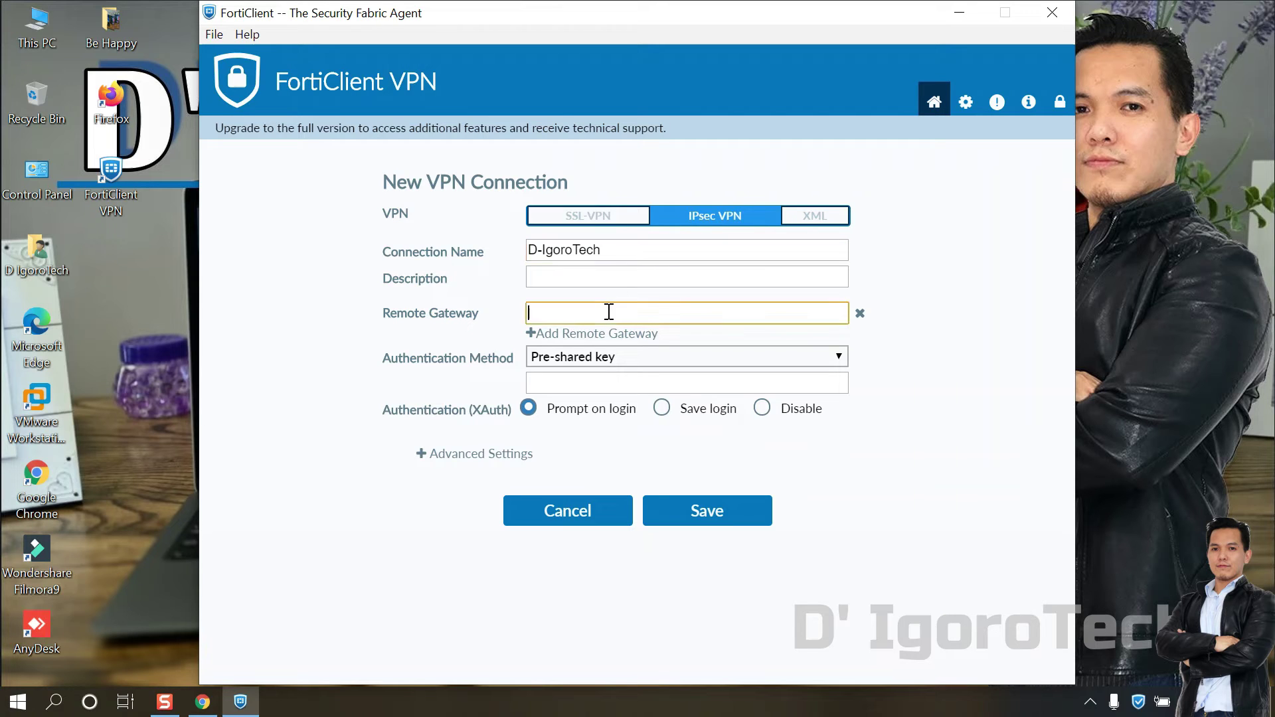
{"action": "type", "text": "10"}
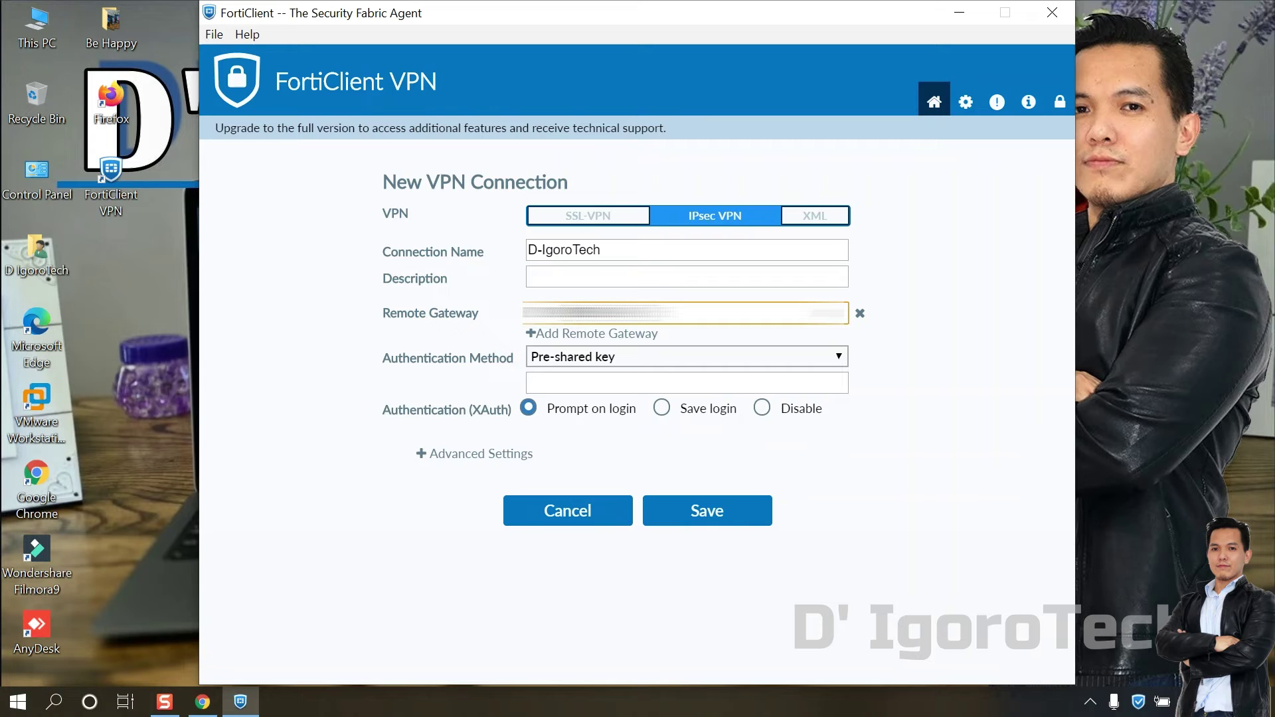
Step: Use a pre-shared key, choose Save login, enter the username, and save the connection
{"action": "left_click", "coordinate": [610, 358]}
{"action": "left_click", "coordinate": [610, 364]}
{"action": "left_click", "coordinate": [588, 383]}
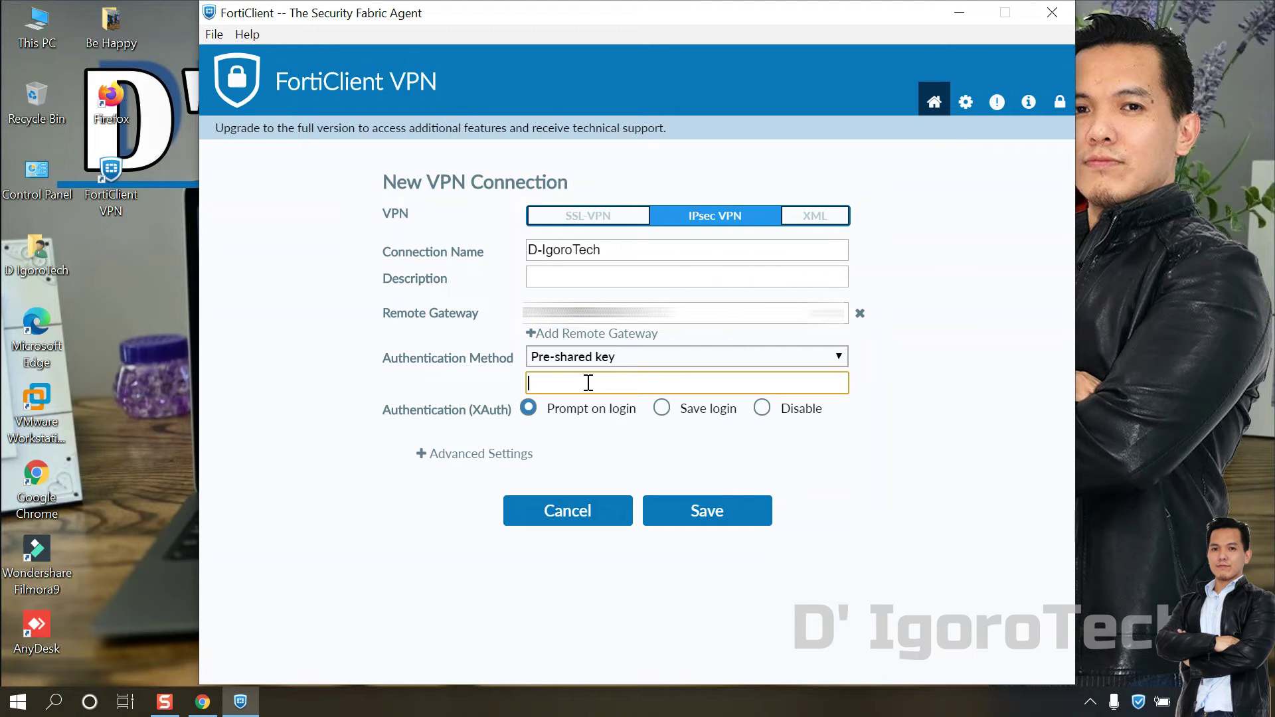
{"action": "type", "text": "*****"}
{"action": "left_click", "coordinate": [661, 410]}
{"action": "left_click", "coordinate": [612, 429]}
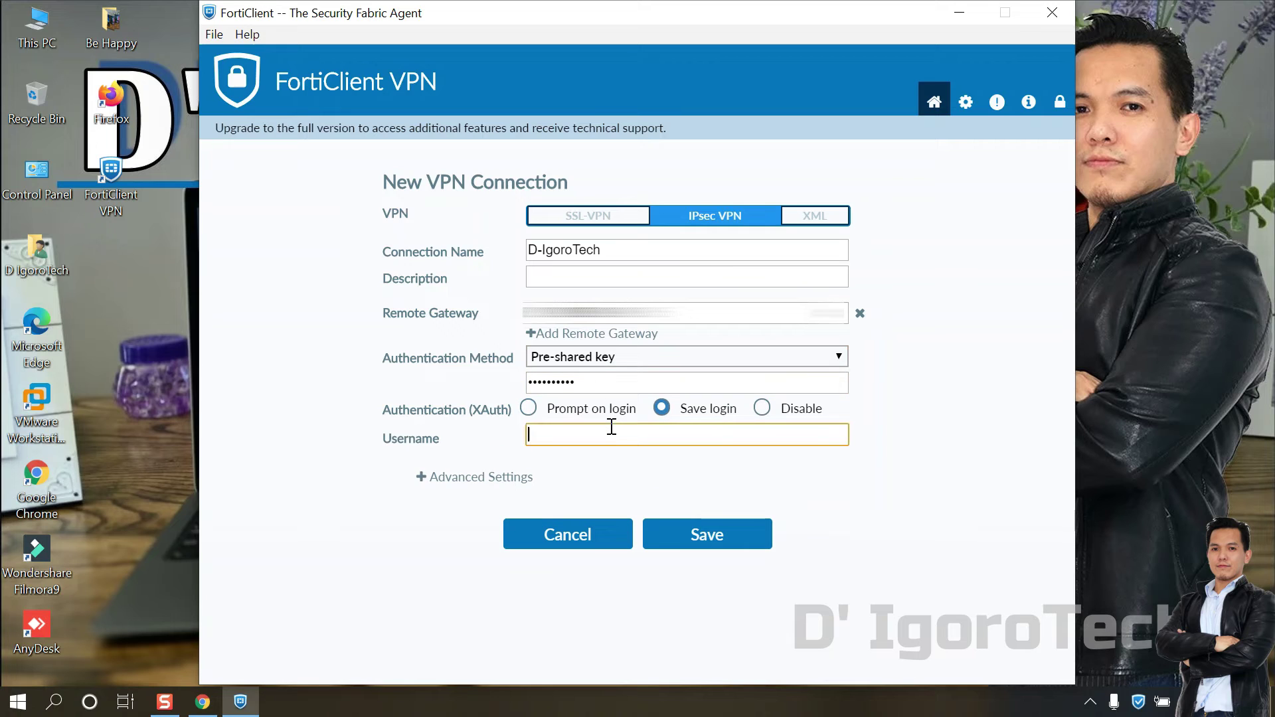
{"action": "type", "text": "Igoro"}
{"action": "type", "text": "ted"}
{"action": "type", "text": "h"}
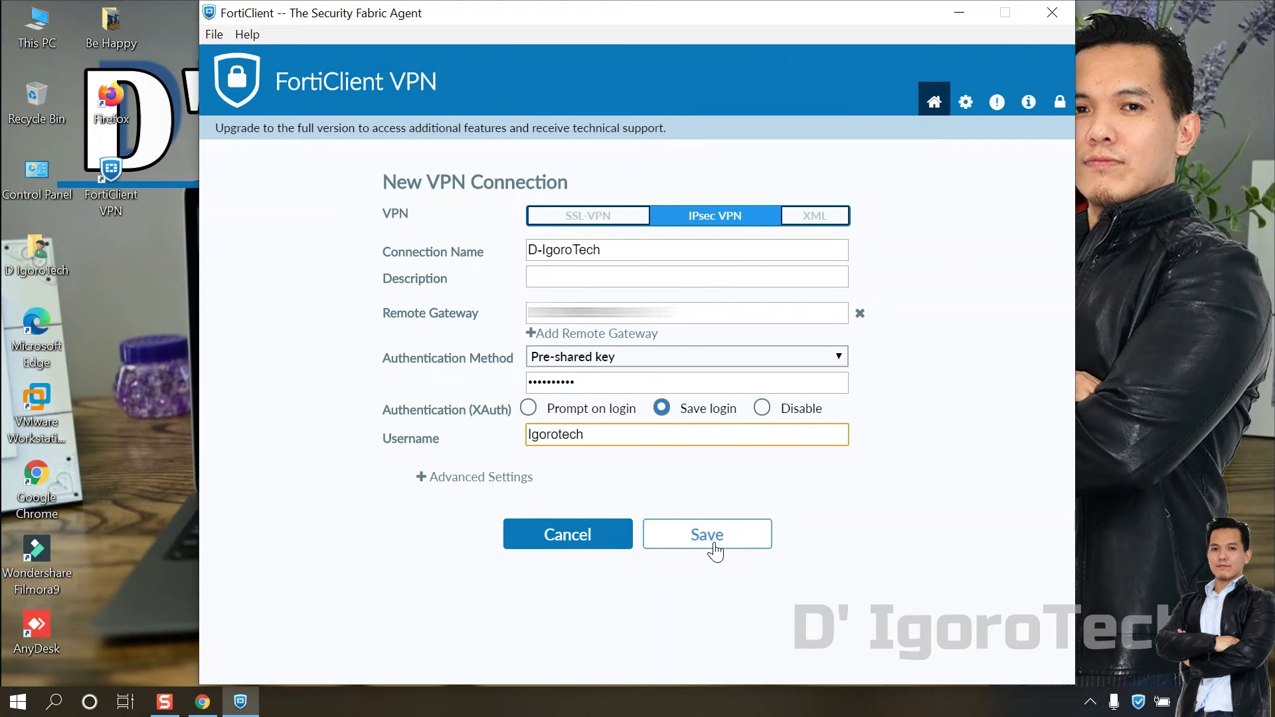
{"action": "left_click", "coordinate": [714, 550]}
Step: Enter the account password and connect the D-IgoroTech VPN
{"action": "left_click", "coordinate": [632, 470]}
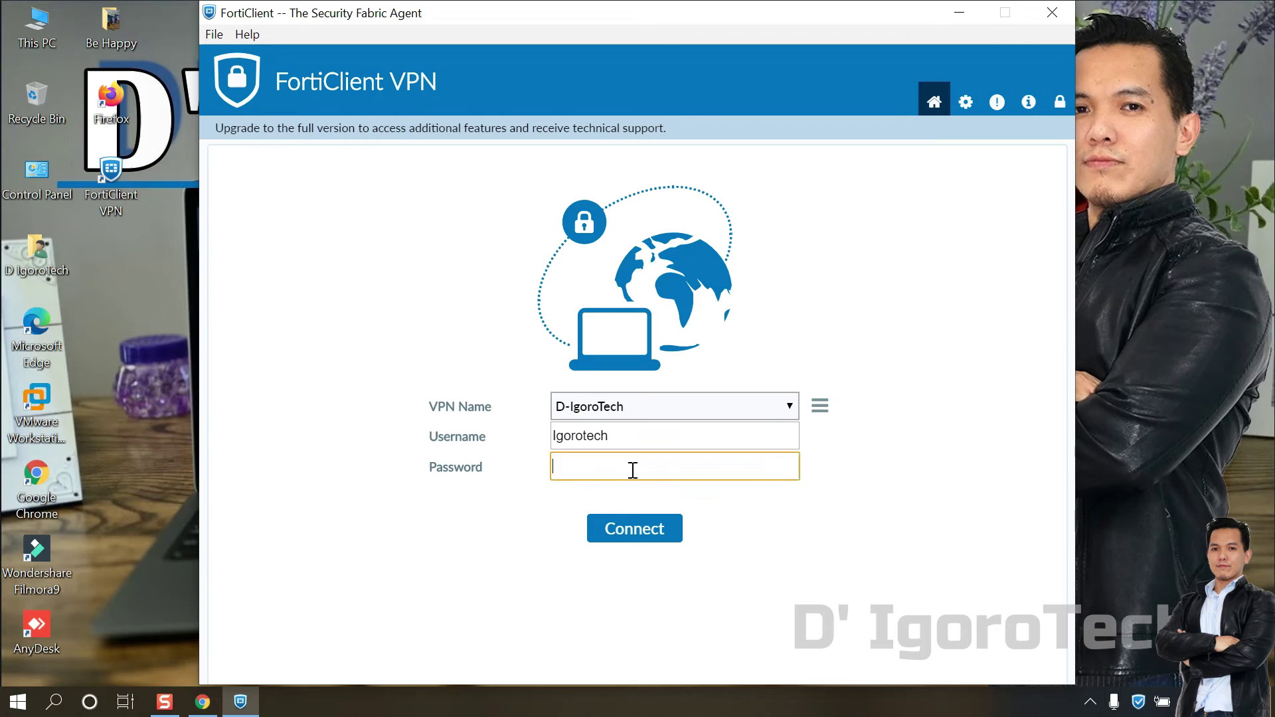
{"action": "type", "text": "********"}
{"action": "left_click", "coordinate": [636, 531]}
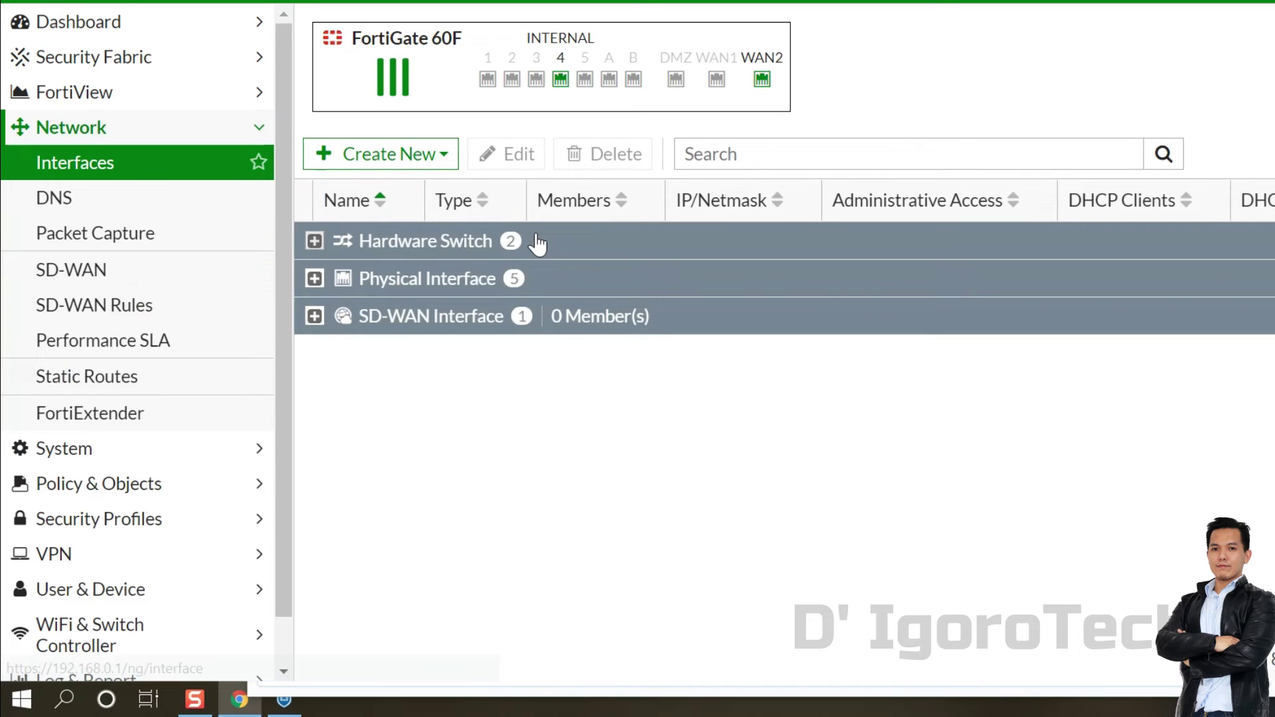
Step: Find 192.168.0.1 under Hardware Switch and ping it from Command Prompt, then begin typing google in Chrome
{"action": "left_click", "coordinate": [316, 240]}
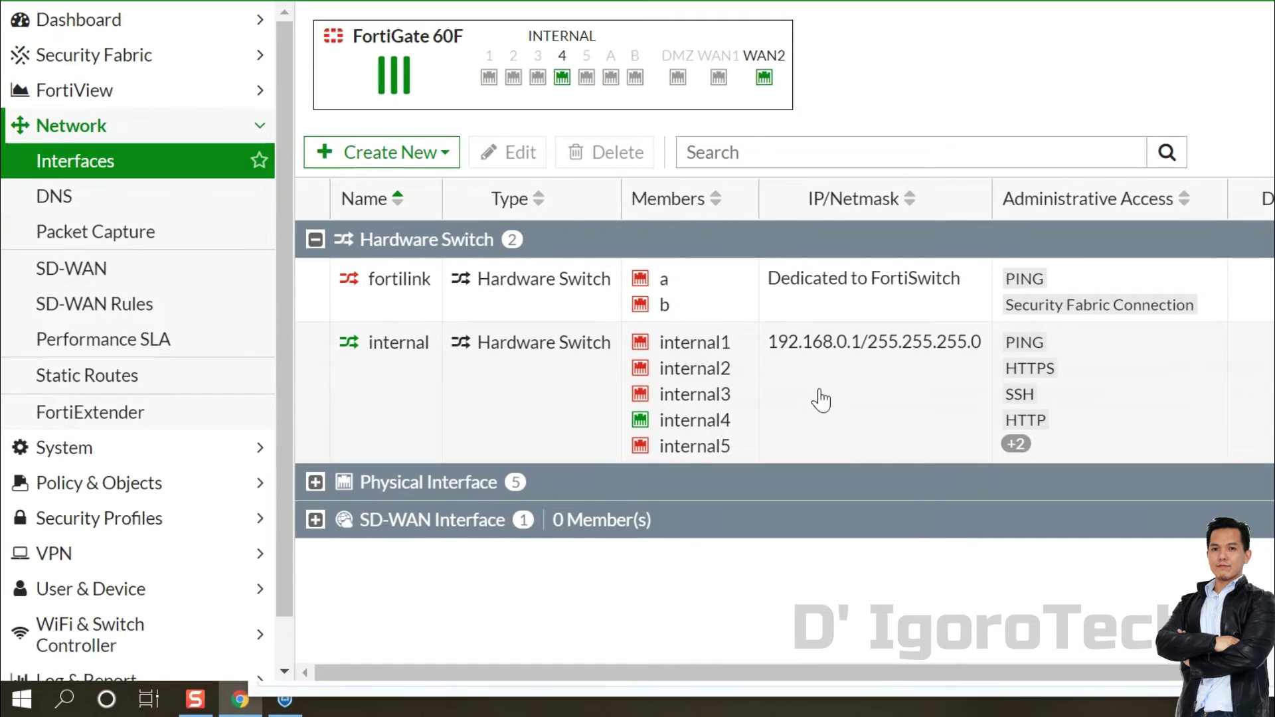
{"action": "left_click", "coordinate": [69, 701]}
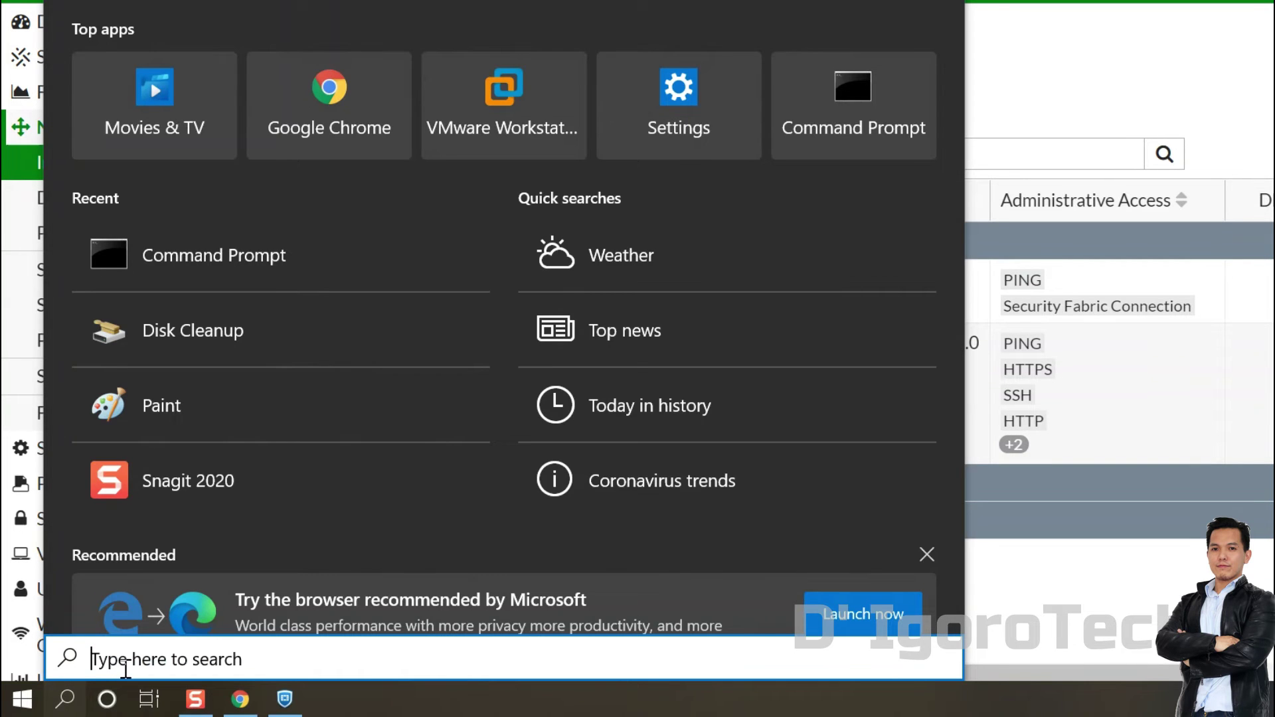
{"action": "type", "text": "cmd"}
{"action": "key", "text": "Return"}
{"action": "type", "text": "ping 192"}
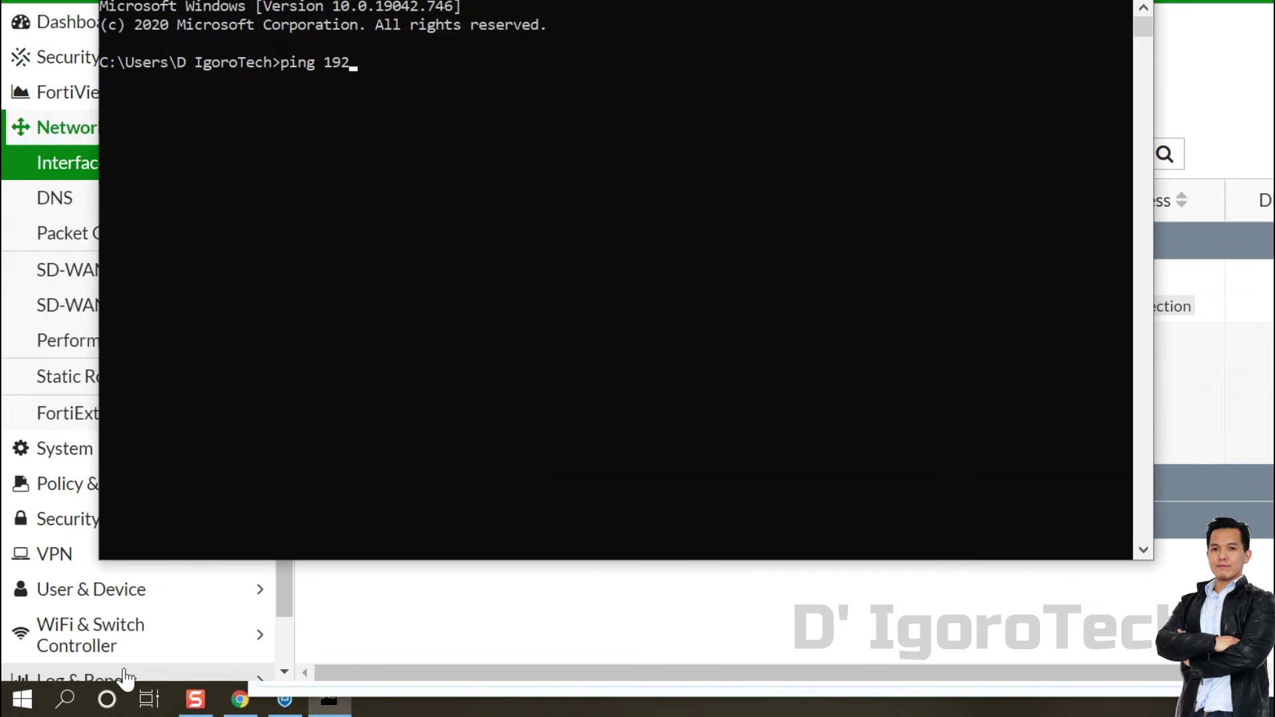
{"action": "type", "text": ".168.0.1"}
{"action": "key", "text": "Return"}
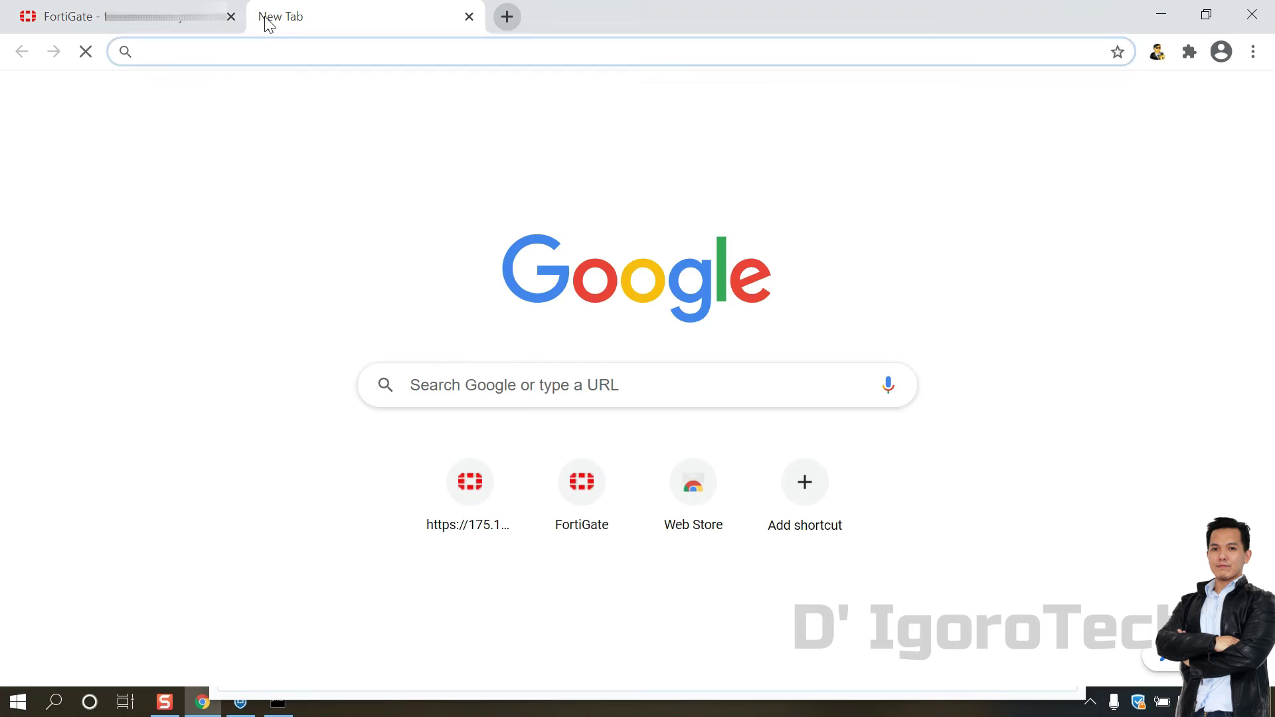
{"action": "type", "text": "googo"}
{"action": "key", "text": "BackSpace"}
Step: Load google.com, then open youtube.com in a new tab
{"action": "type", "text": "le.com"}
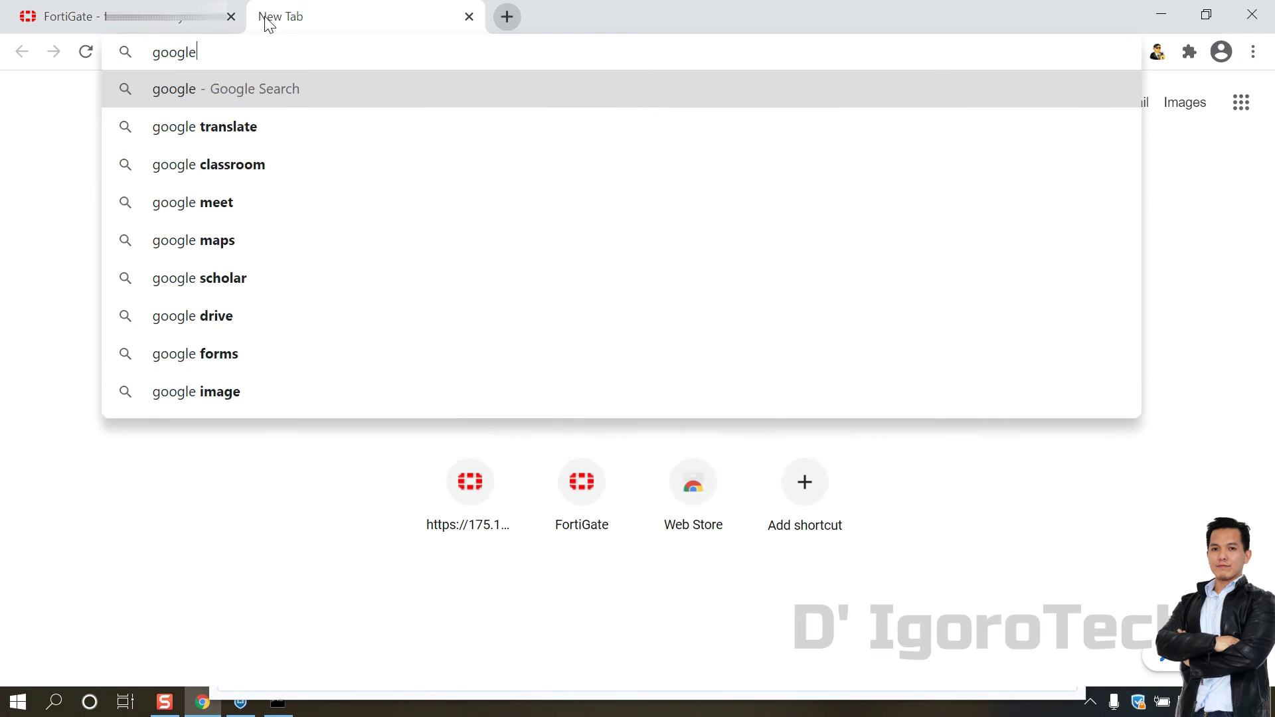
{"action": "key", "text": "Return"}
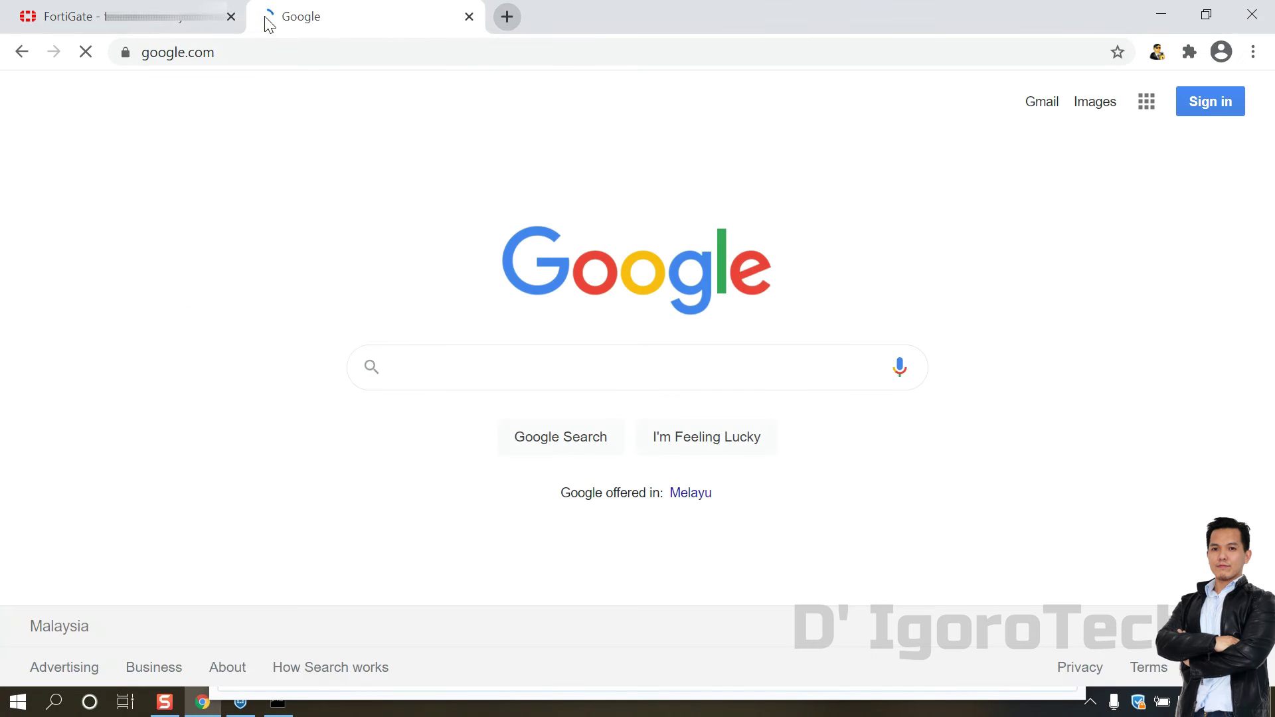
{"action": "left_click", "coordinate": [507, 16]}
{"action": "type", "text": "youtub.ecom"}
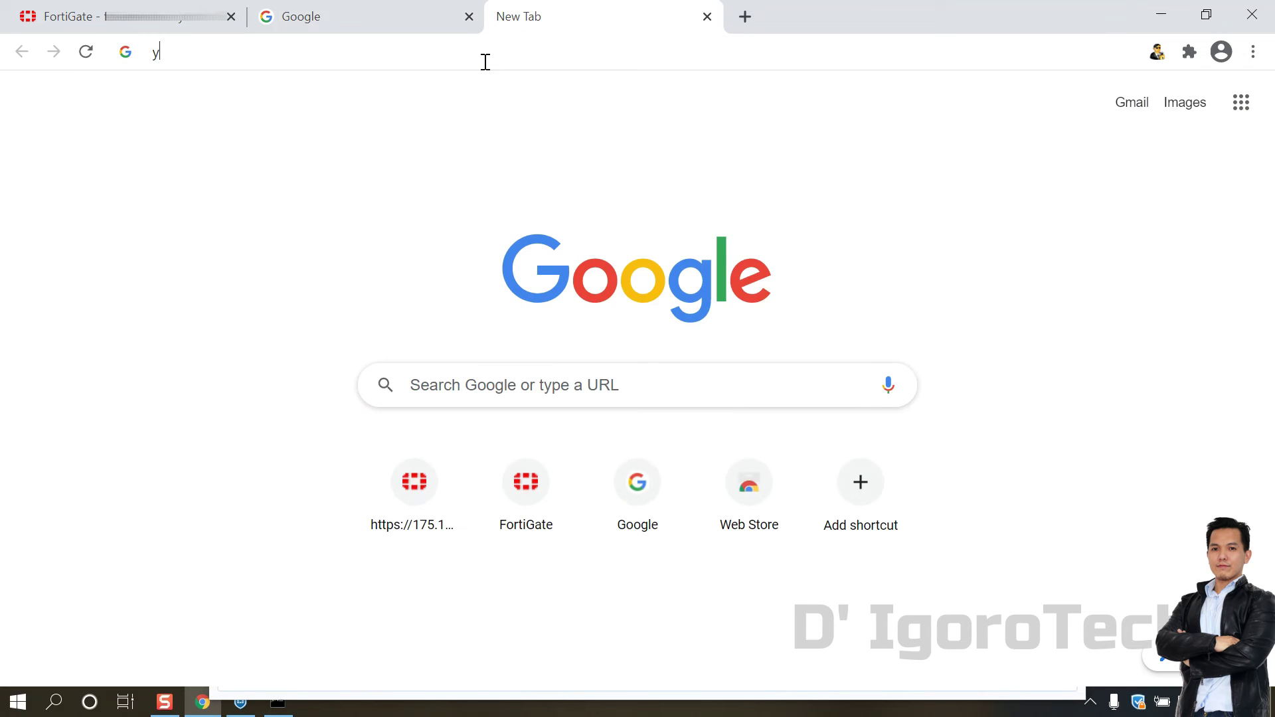
{"action": "key", "text": "BackSpace"}
{"action": "key", "text": "BackSpace"}
{"action": "key", "text": "BackSpace"}
{"action": "key", "text": "BackSpace"}
{"action": "key", "text": "BackSpace"}
{"action": "type", "text": "e.co"}
{"action": "key", "text": "Return"}
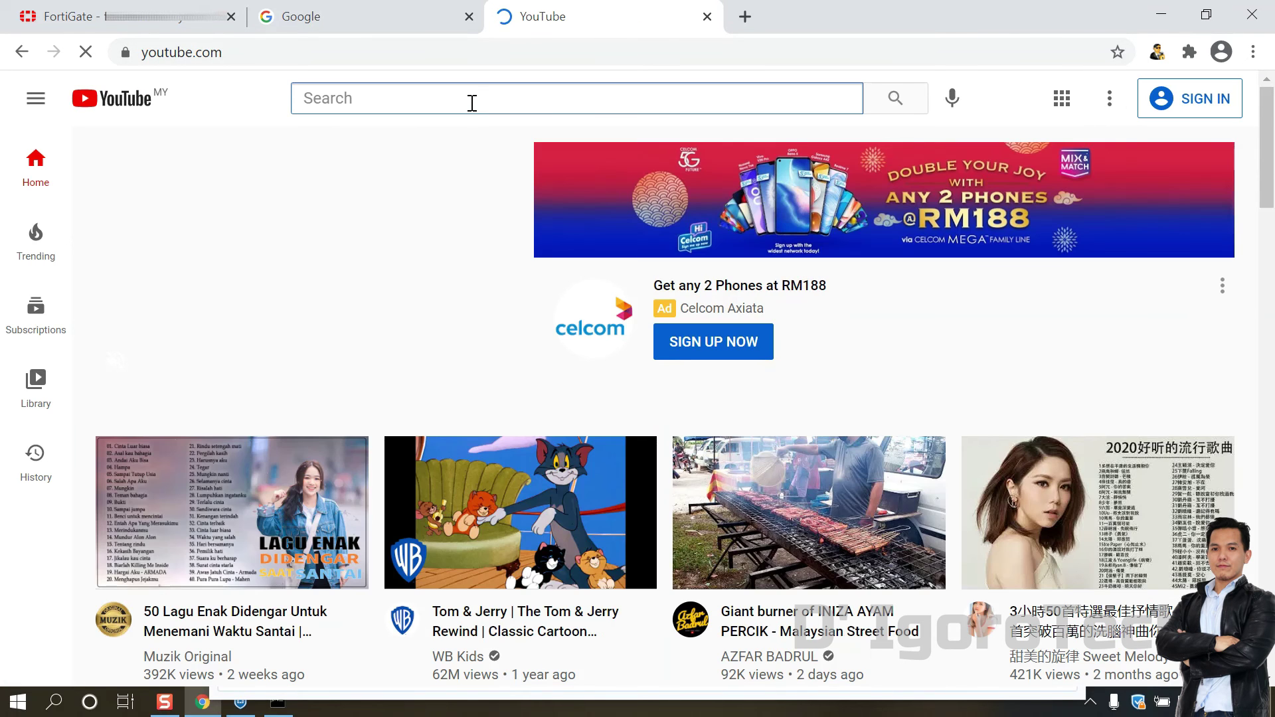
Step: Search YouTube for 'd igorotech' and open the channel result
{"action": "type", "text": "d igorotech"}
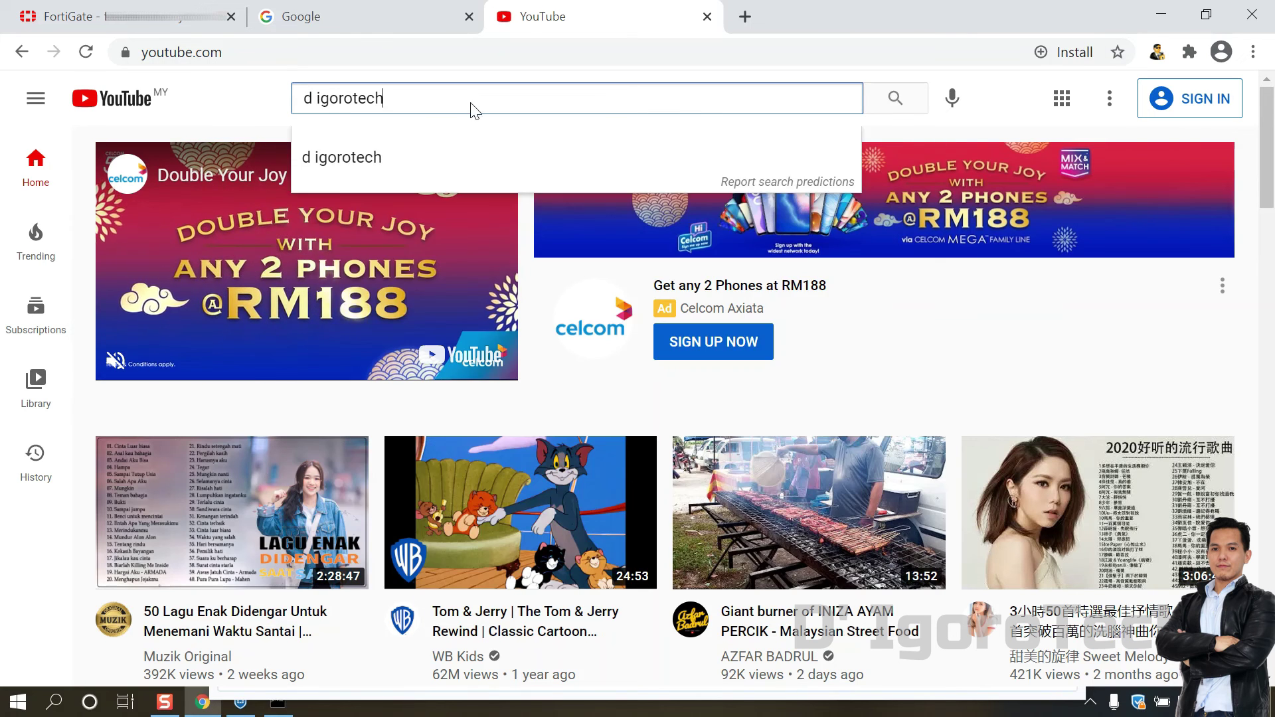
{"action": "key", "text": "Return"}
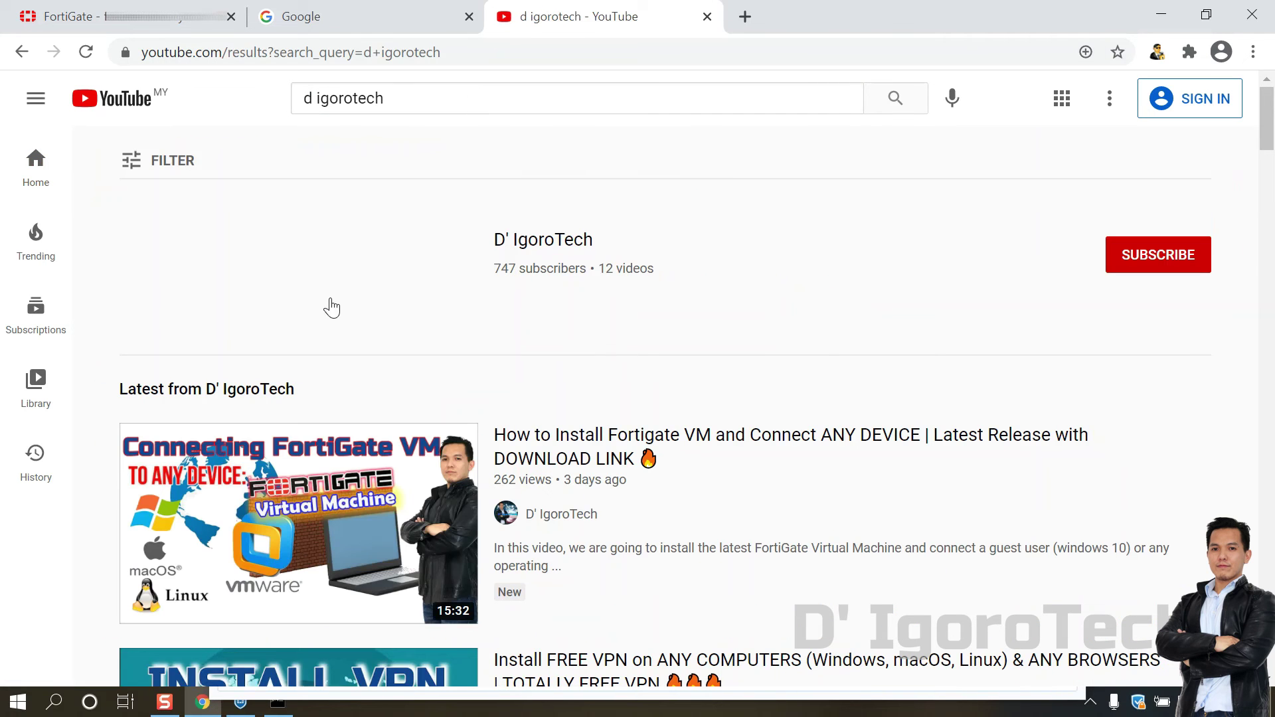
{"action": "left_click", "coordinate": [319, 271]}
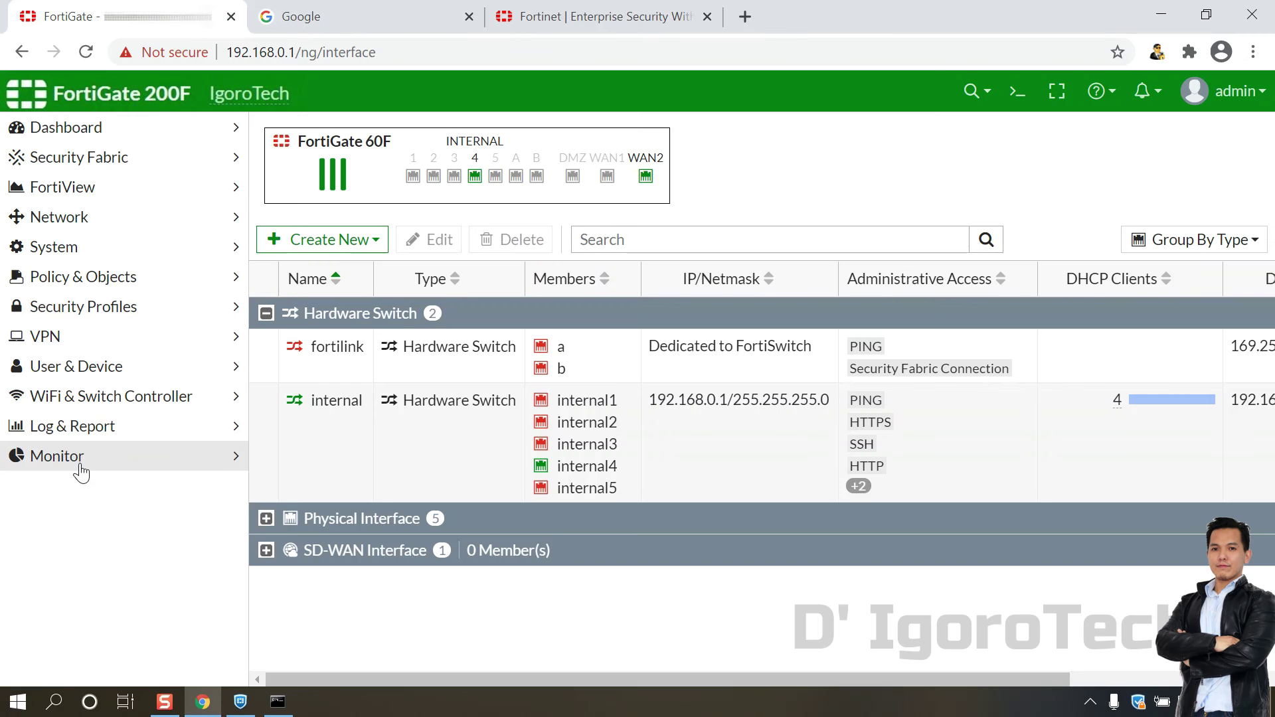
Step: Open IPsec Monitor, expand the Dialup - FortiClient group and select the IPSec_VPN_1 tunnel
{"action": "left_click", "coordinate": [81, 473]}
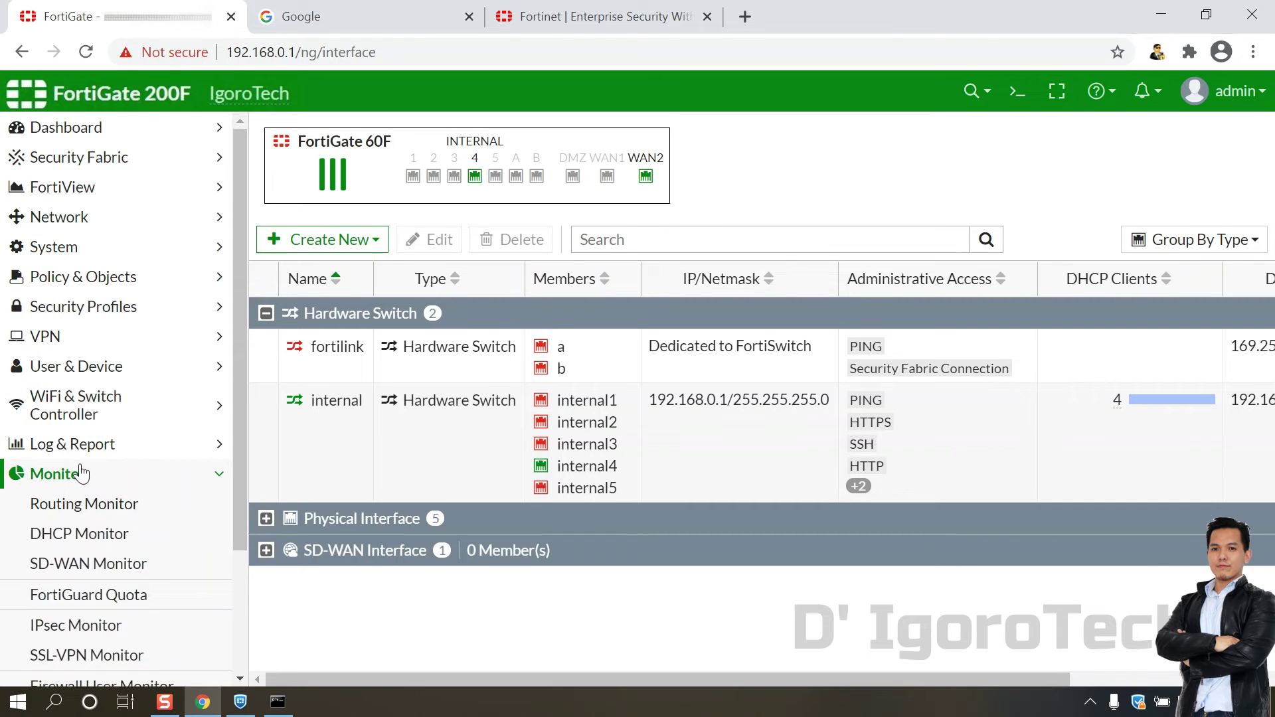
{"action": "scroll", "coordinate": [129, 464], "scroll_direction": "down", "scroll_amount": 2}
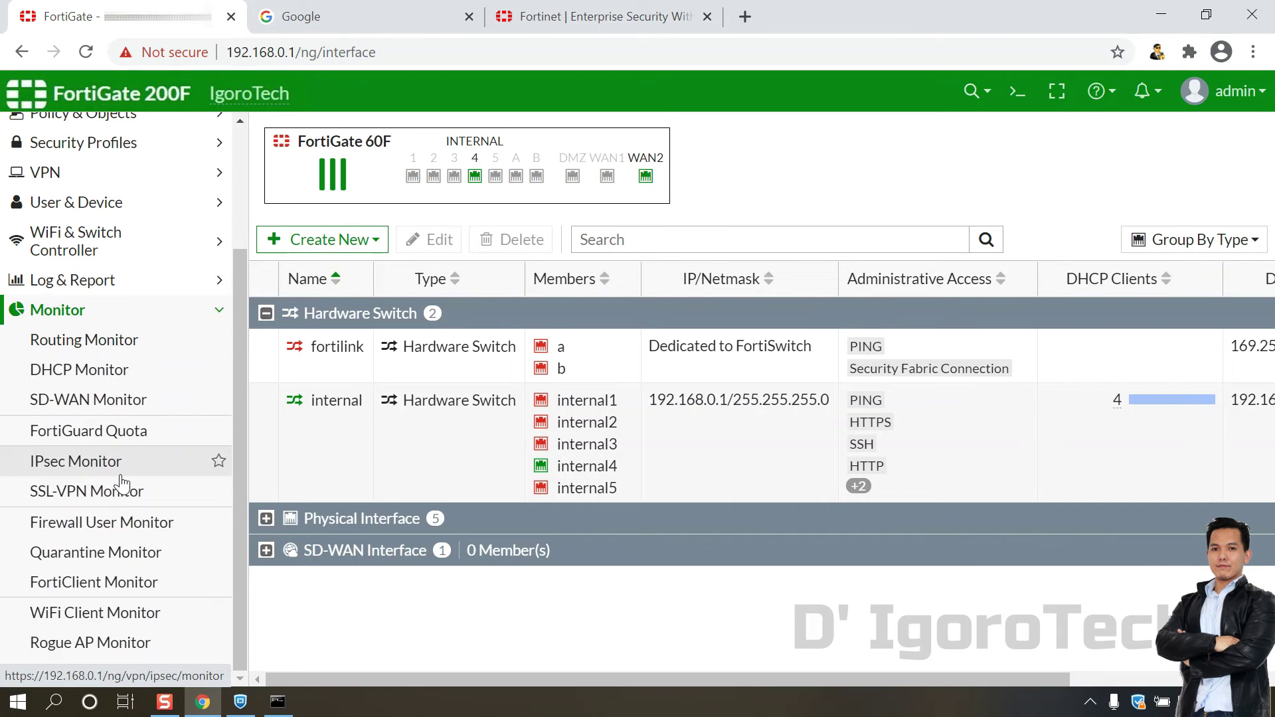
{"action": "left_click", "coordinate": [120, 465]}
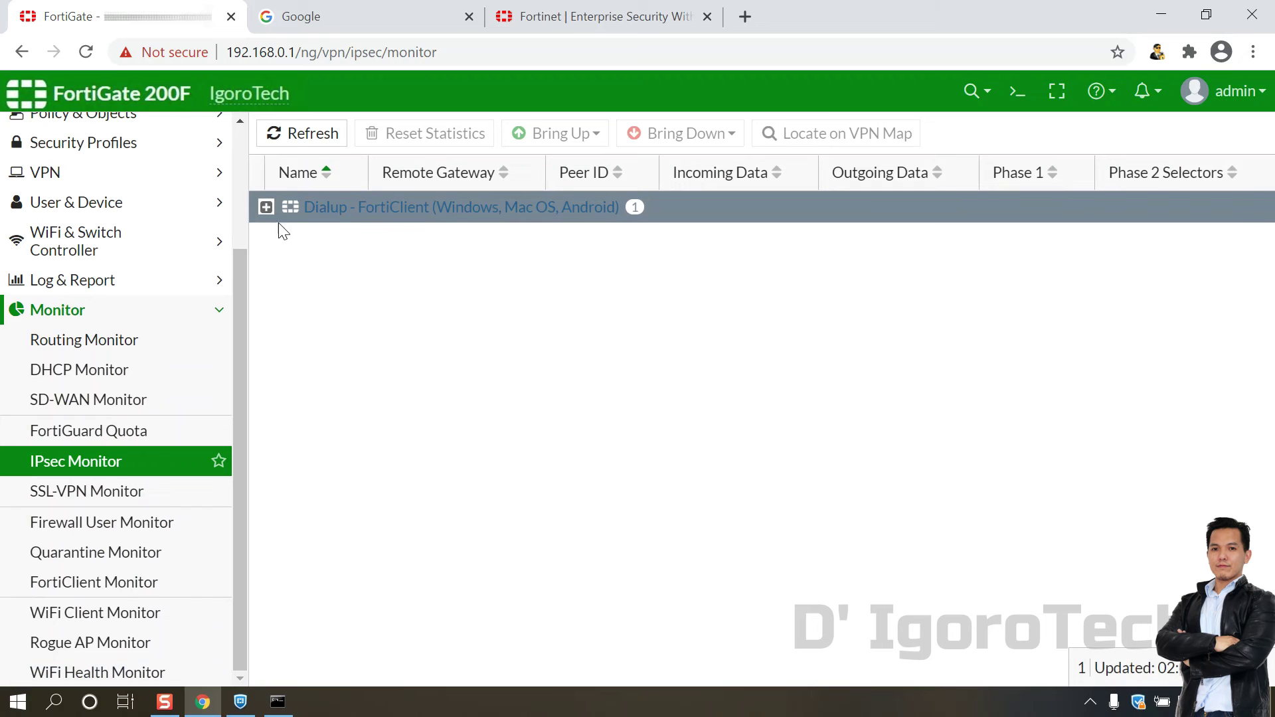
{"action": "left_click", "coordinate": [266, 208]}
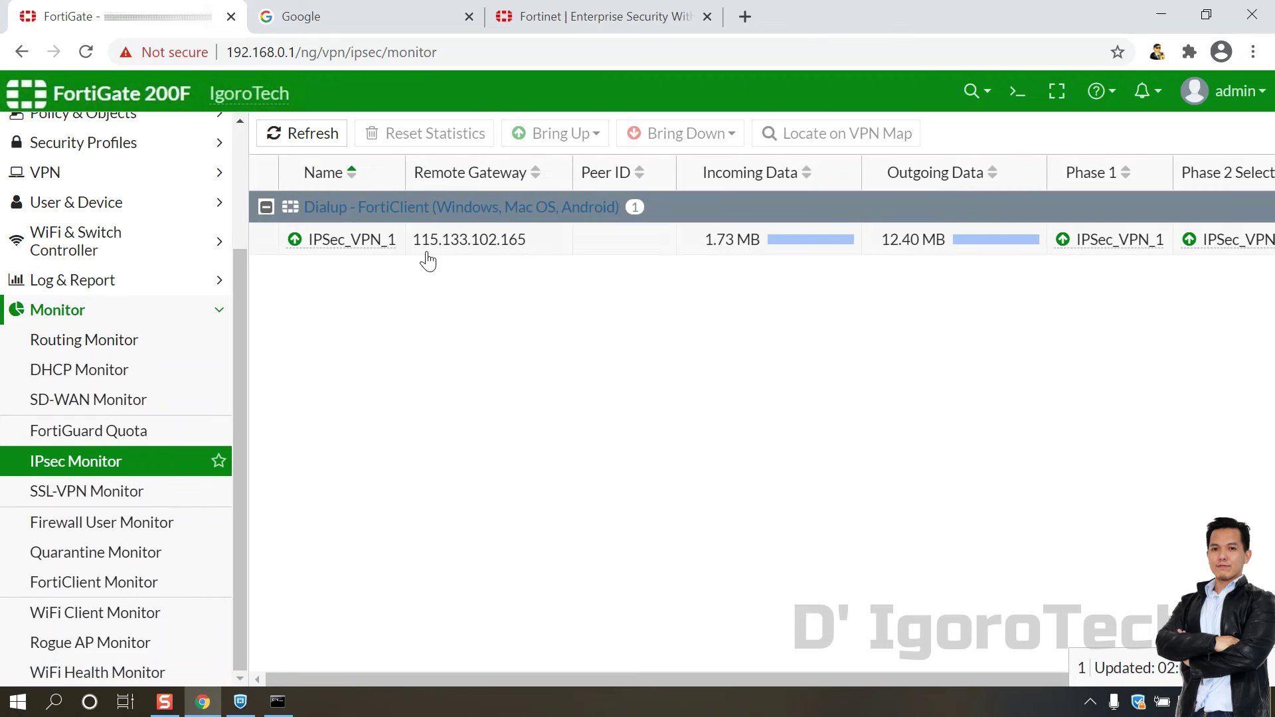
{"action": "left_click", "coordinate": [518, 253]}
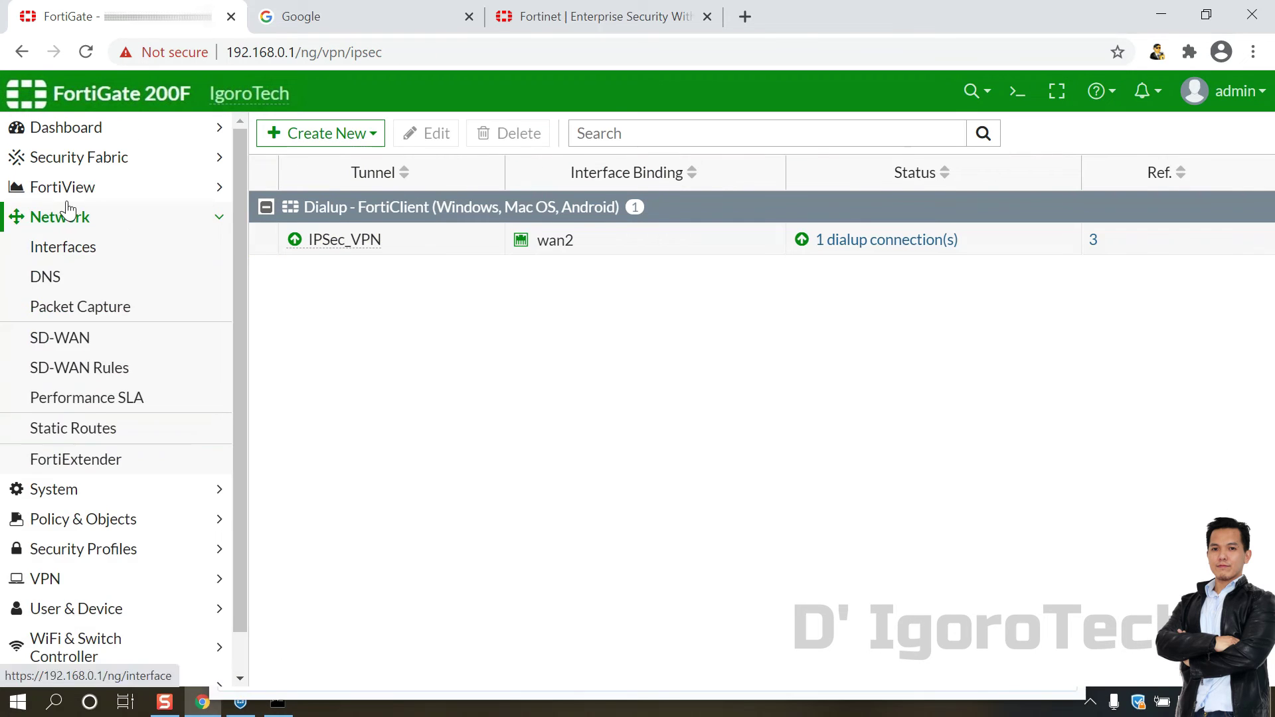
Step: Drill into FortiView policy IPSec_Internet (7) and confirm source 10.10.10.2 matches FortiClient's VPN address
{"action": "left_click", "coordinate": [58, 188]}
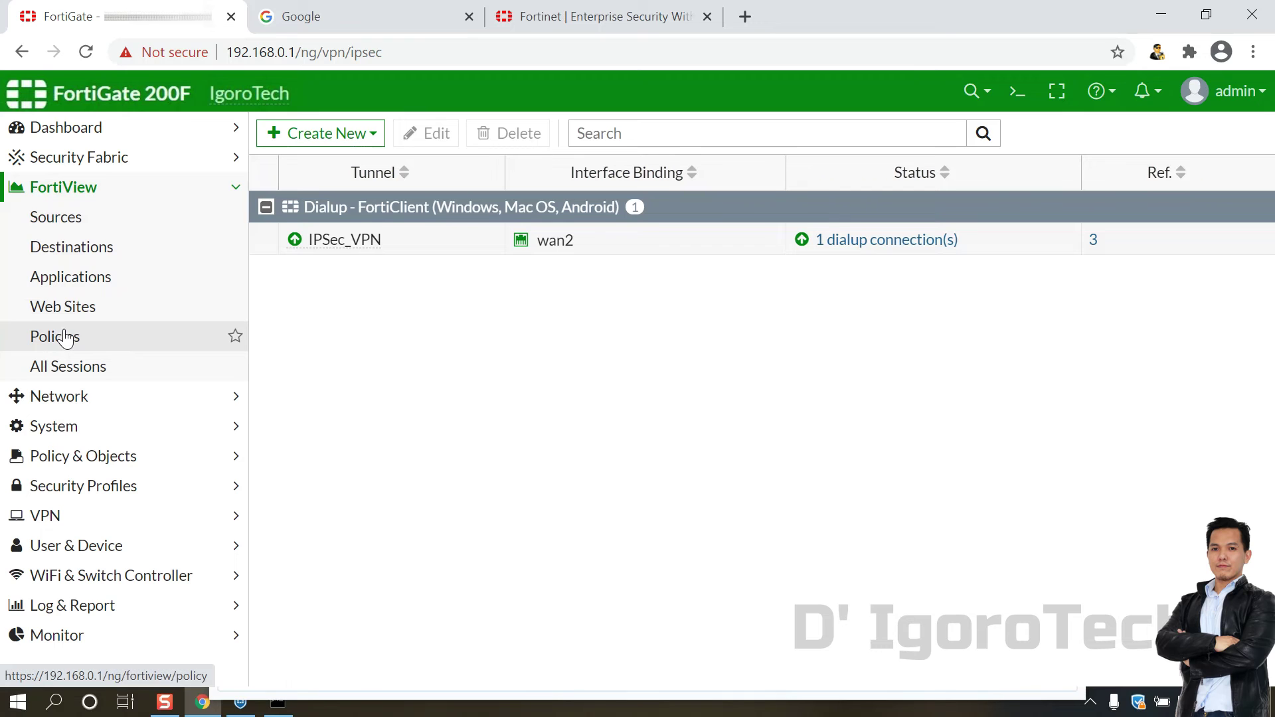
{"action": "left_click", "coordinate": [65, 339]}
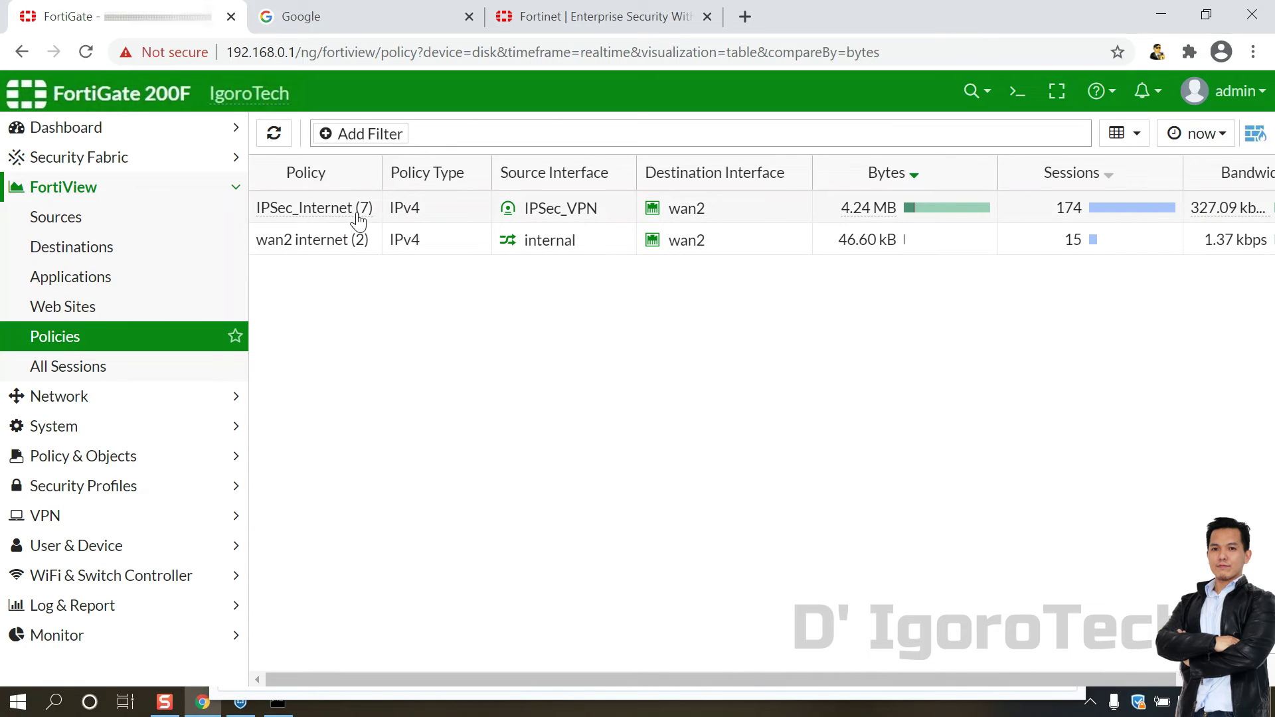
{"action": "mouse_move", "coordinate": [284, 213]}
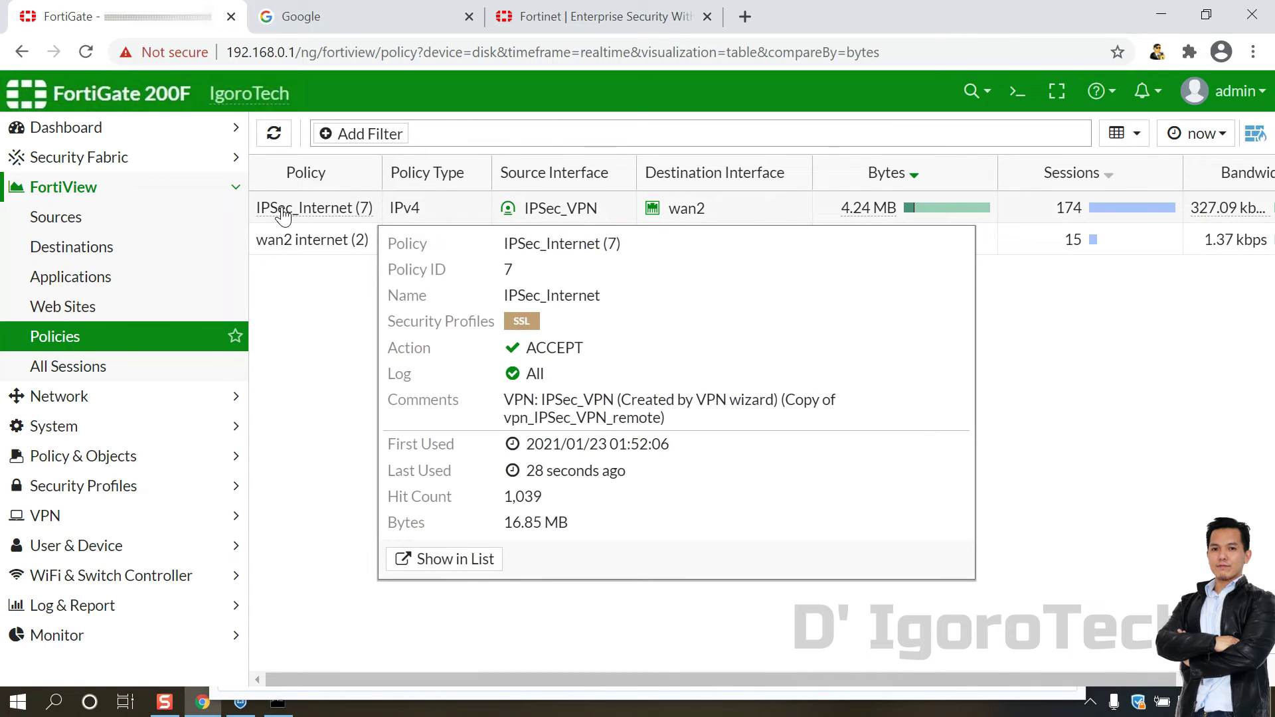
{"action": "left_click", "coordinate": [284, 214]}
{"action": "double_click", "coordinate": [284, 214]}
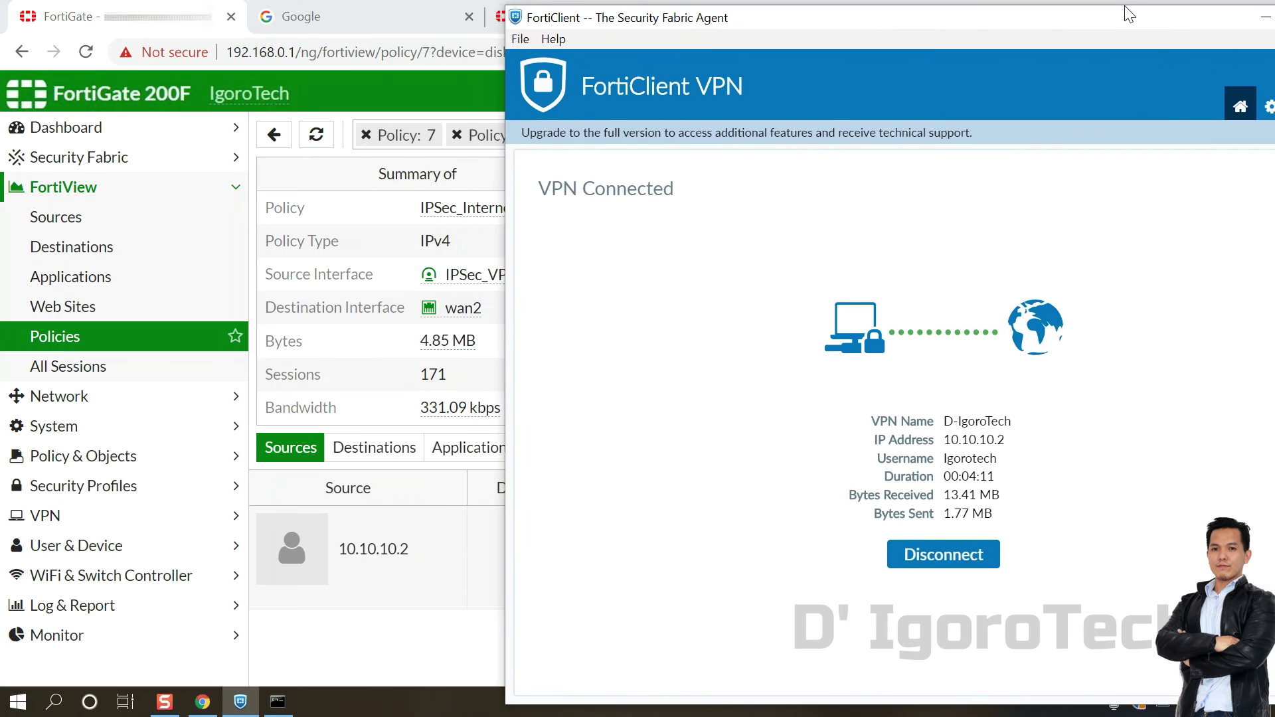
{"action": "left_click_drag", "start_coordinate": [1130, 13], "coordinate": [1129, 24]}
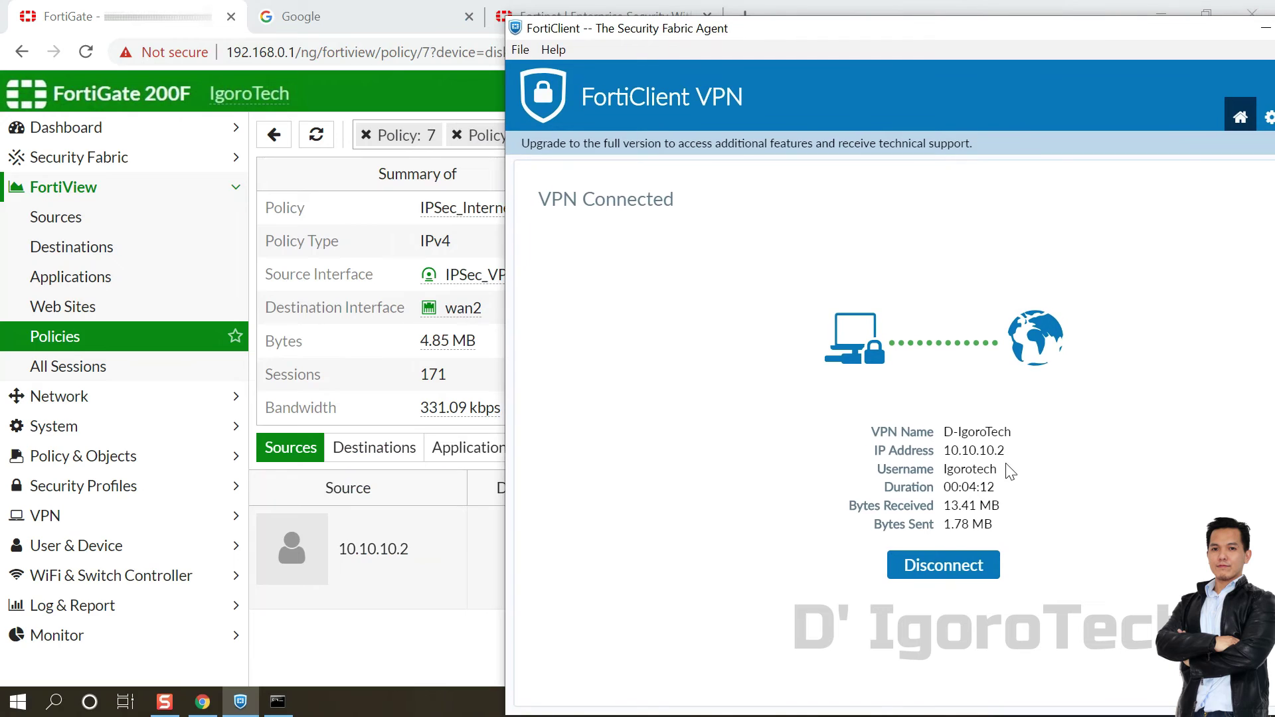
{"action": "left_click_drag", "start_coordinate": [1006, 452], "coordinate": [943, 451]}
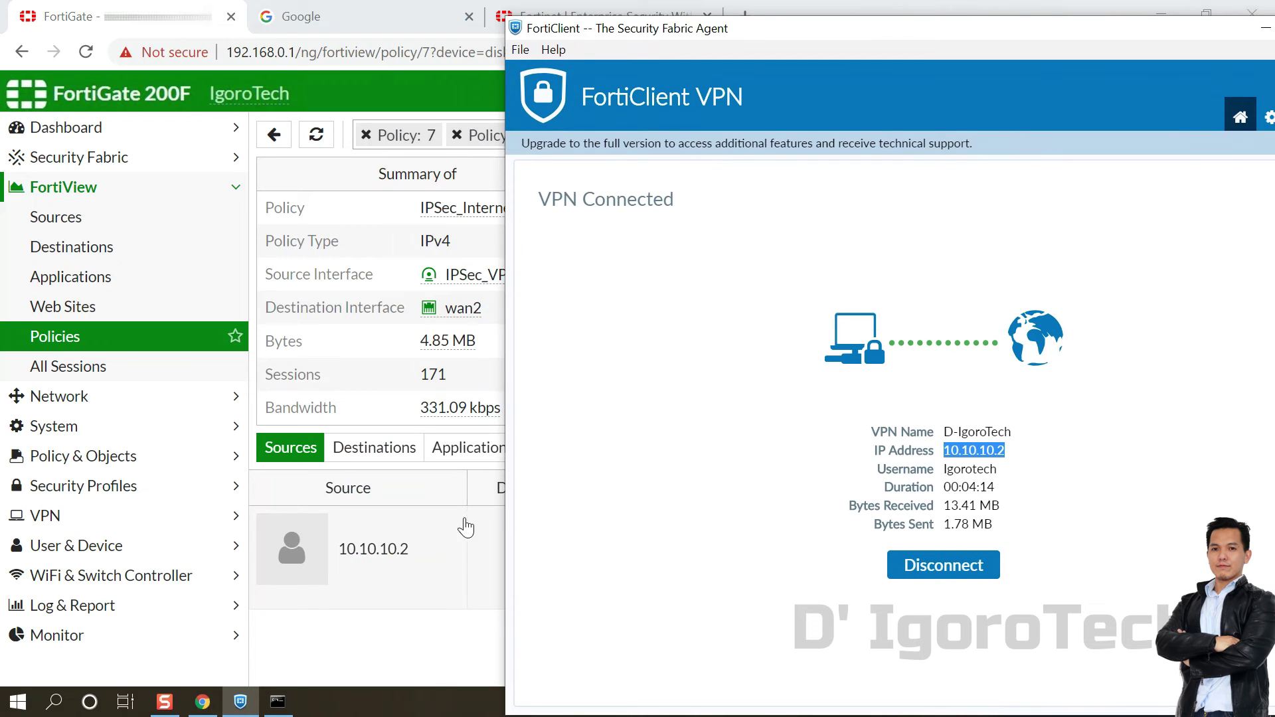
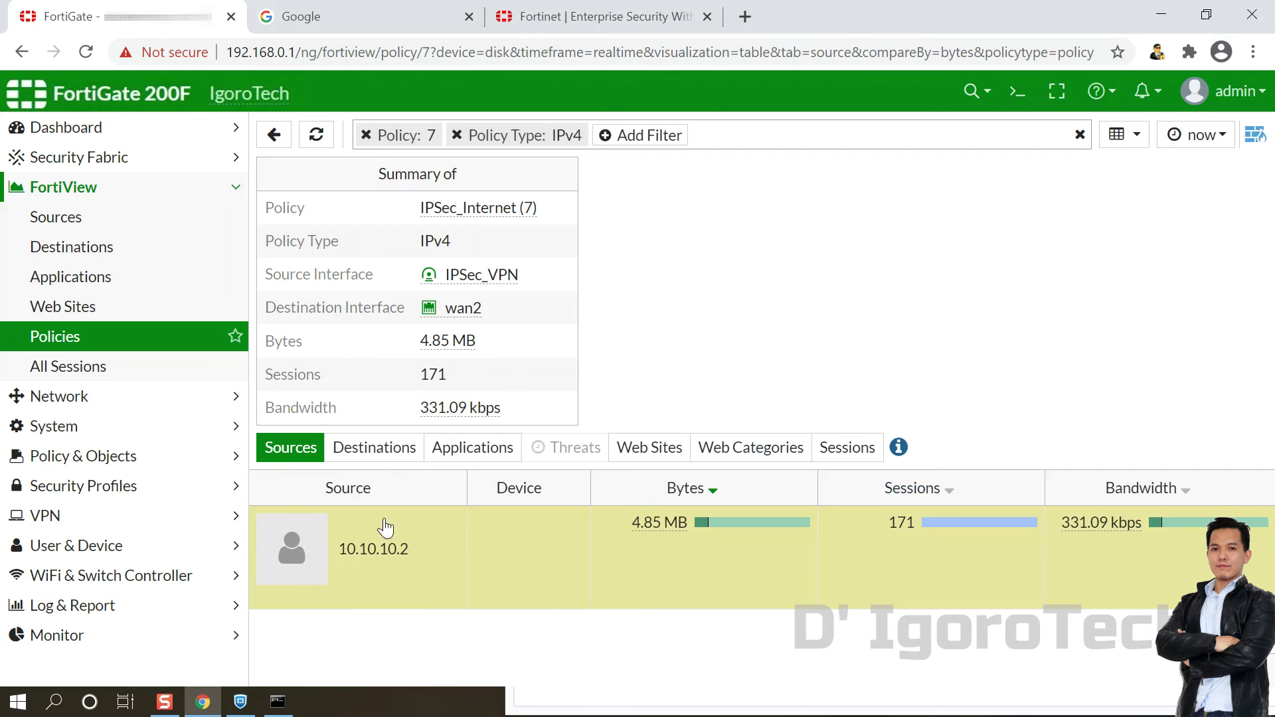
Step: Review the IPSec_Internet policy's destinations, then select the 10.10.10.2 entry in FortiView Sources
{"action": "left_click", "coordinate": [366, 455]}
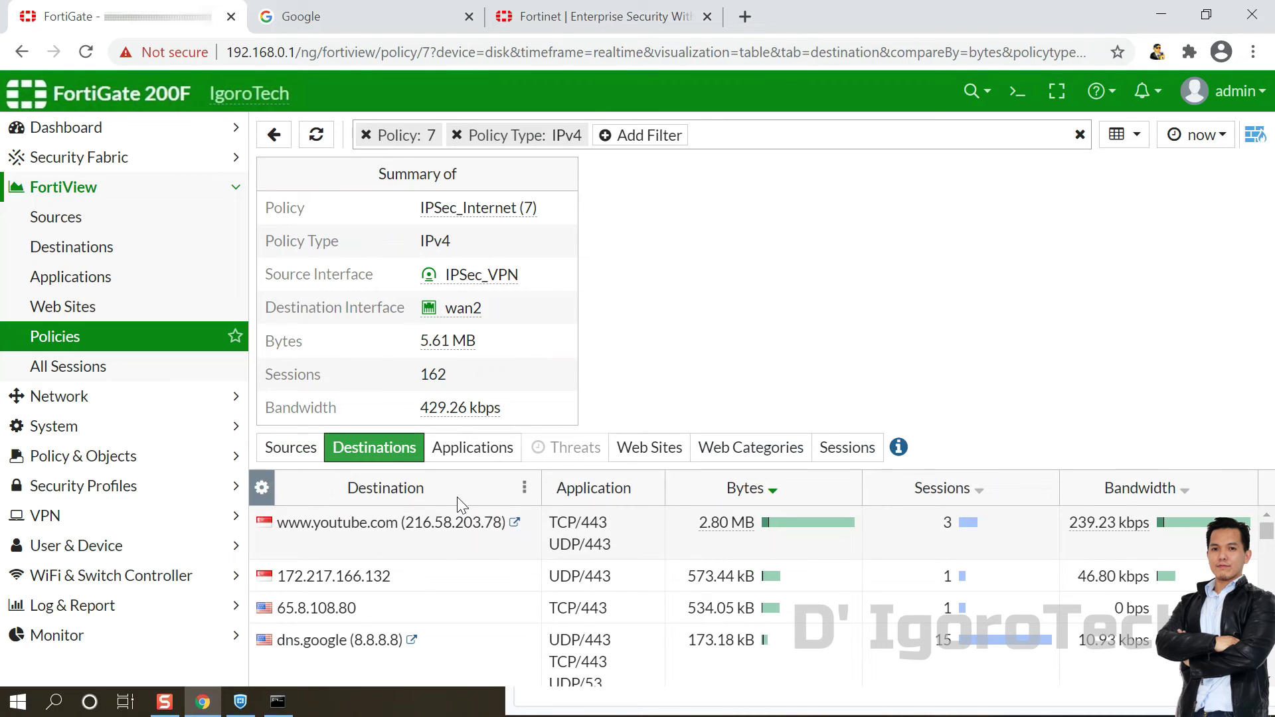
{"action": "left_click", "coordinate": [112, 224]}
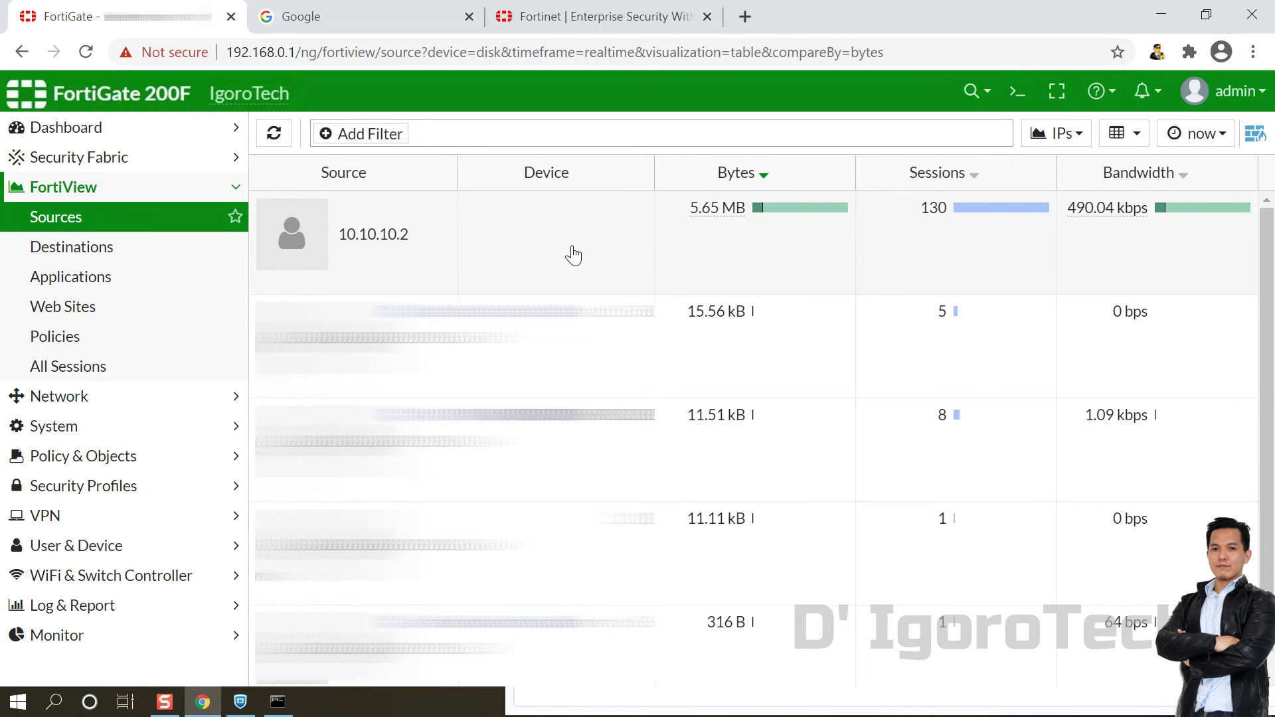
{"action": "left_click", "coordinate": [818, 233]}
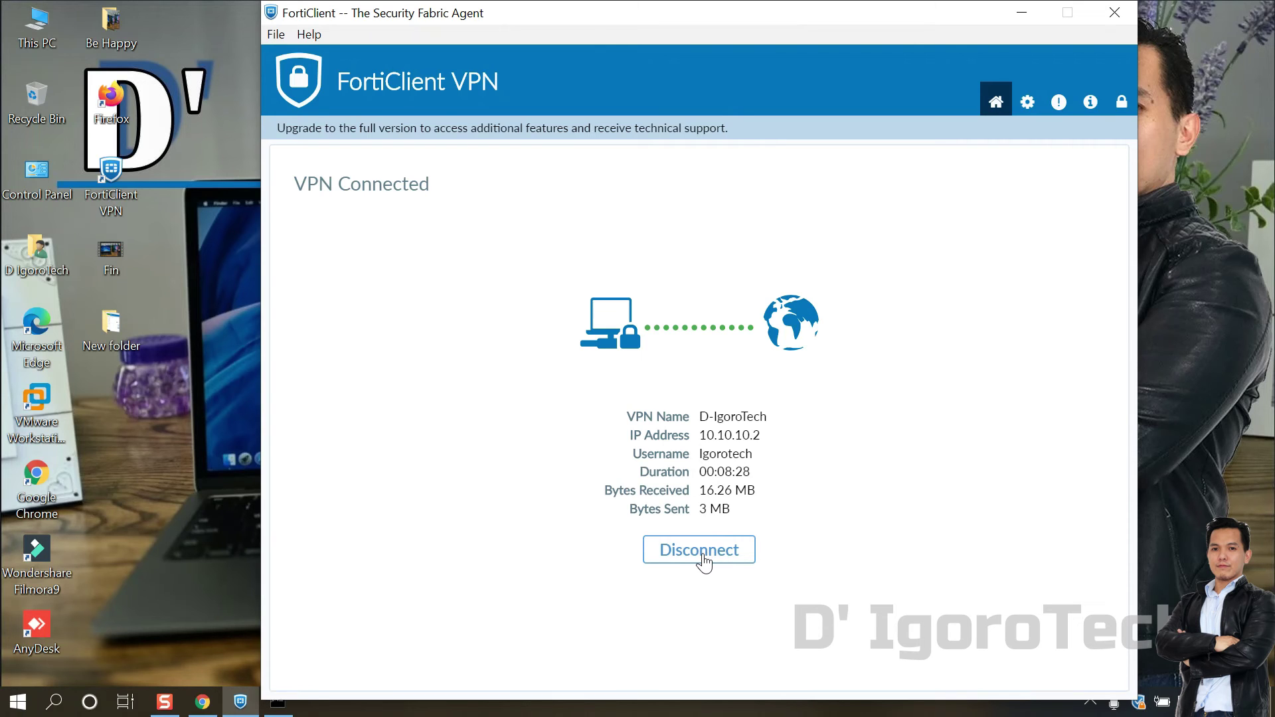
Step: Disconnect the D-IgoroTech tunnel, check the saved profiles, and unlock and open the client settings
{"action": "left_click", "coordinate": [704, 561]}
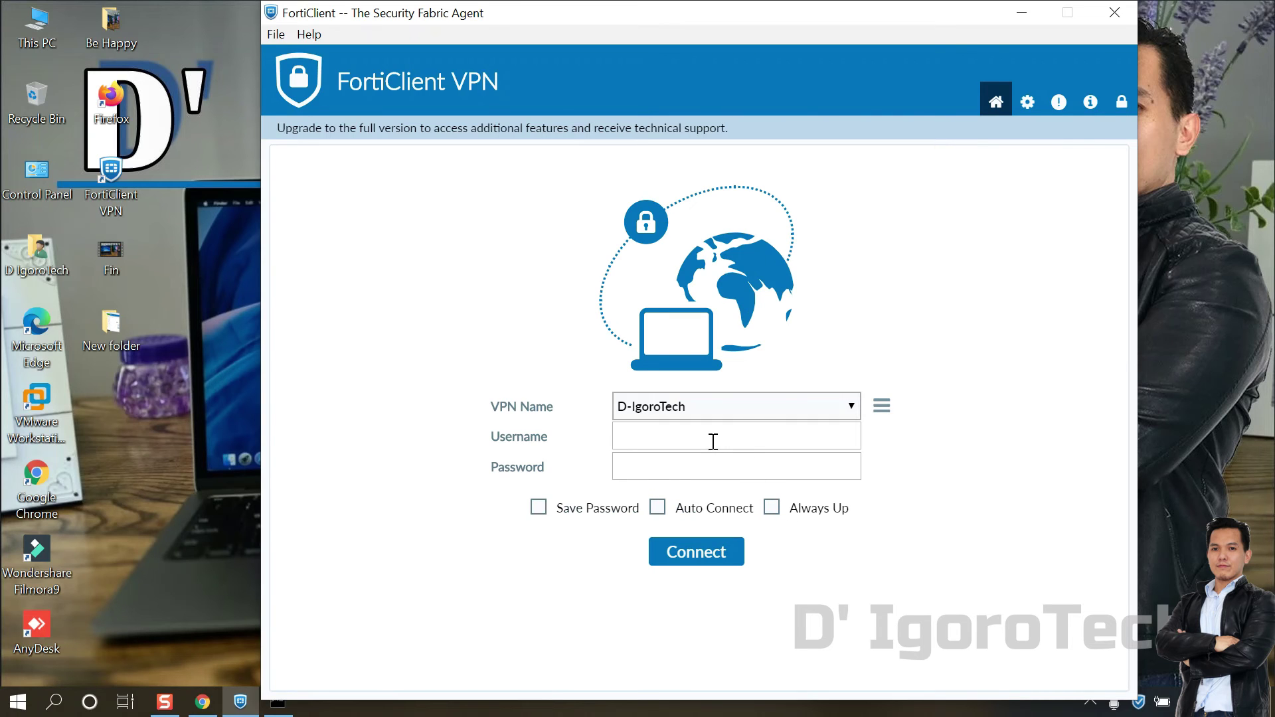
{"action": "left_click", "coordinate": [785, 411]}
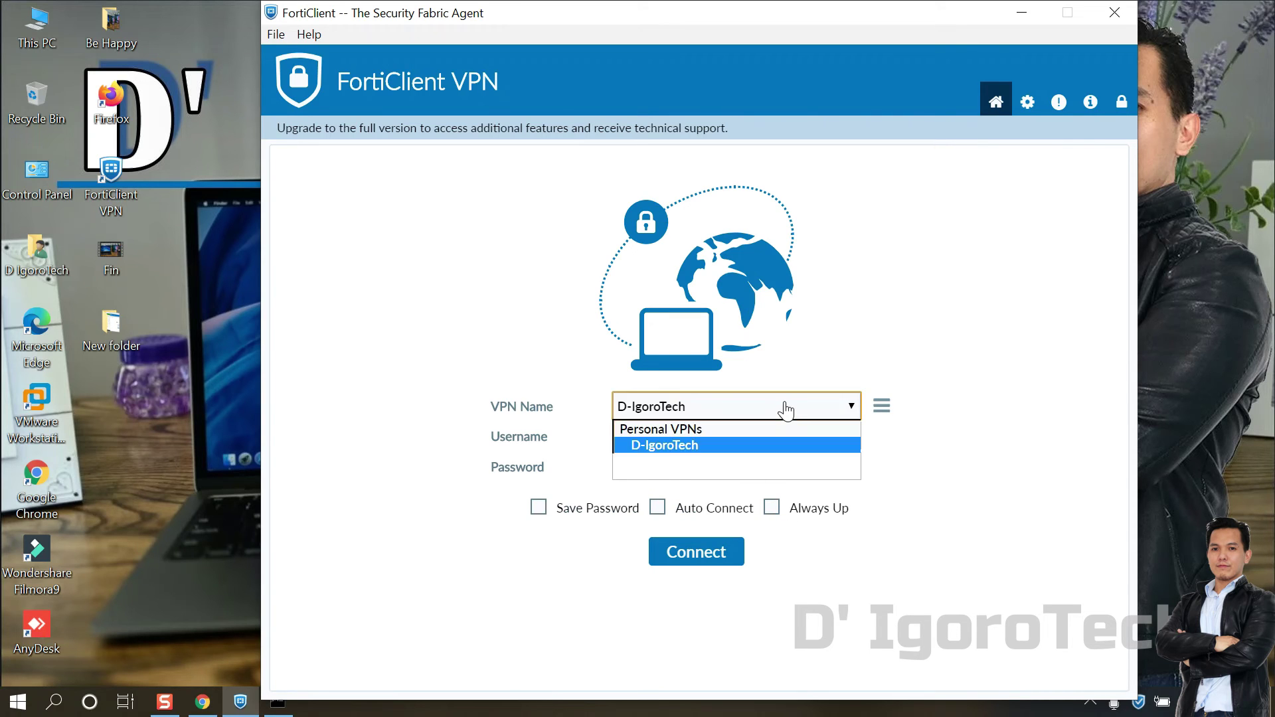
{"action": "left_click", "coordinate": [869, 379]}
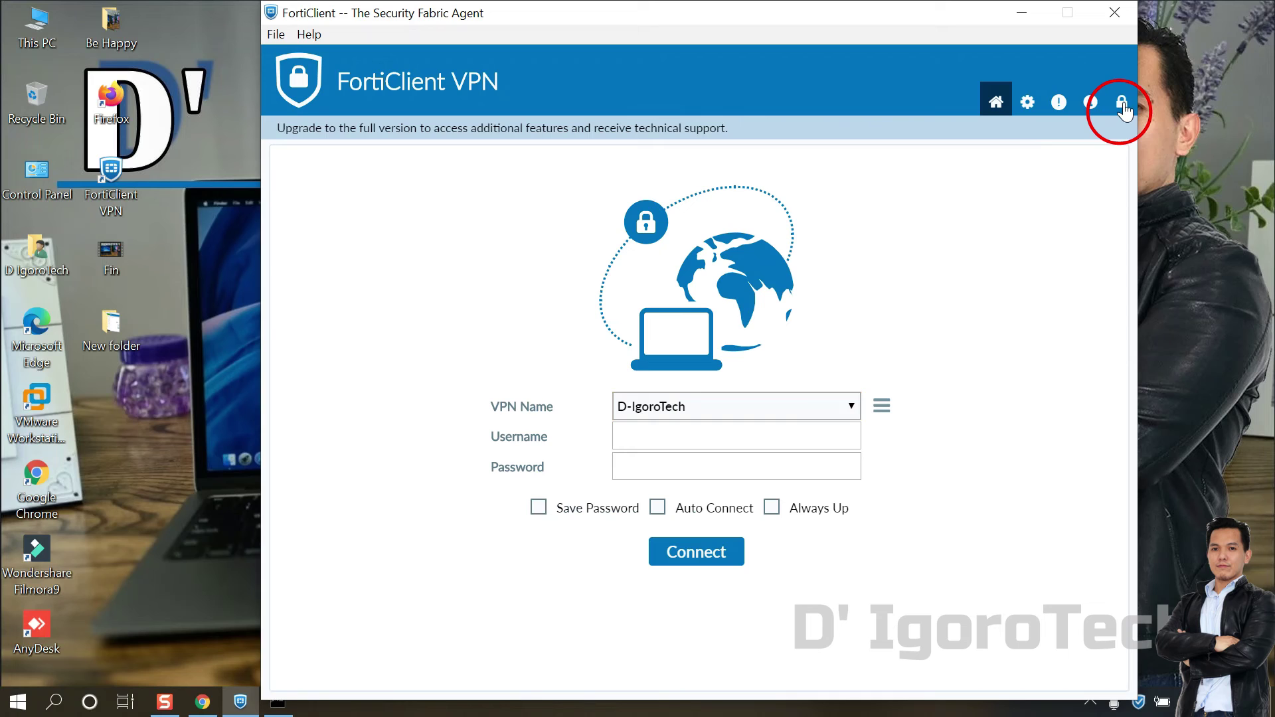
{"action": "left_click", "coordinate": [1122, 105]}
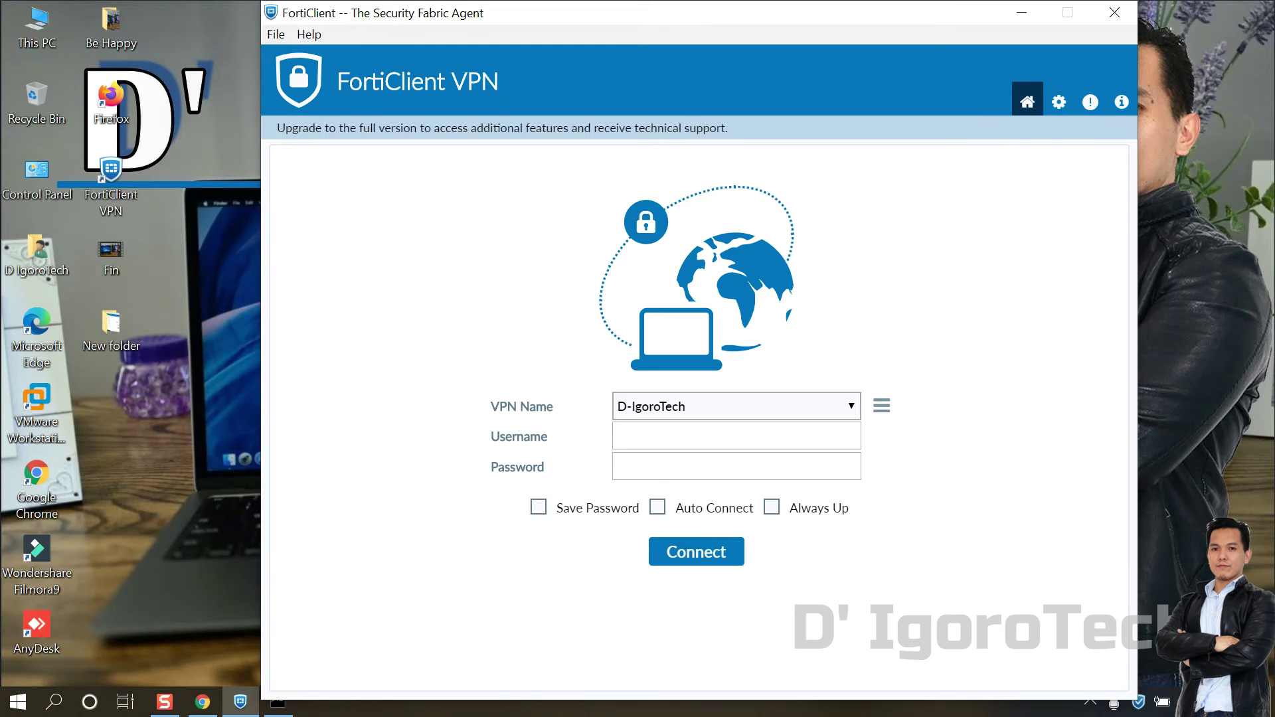
{"action": "left_click", "coordinate": [1059, 105]}
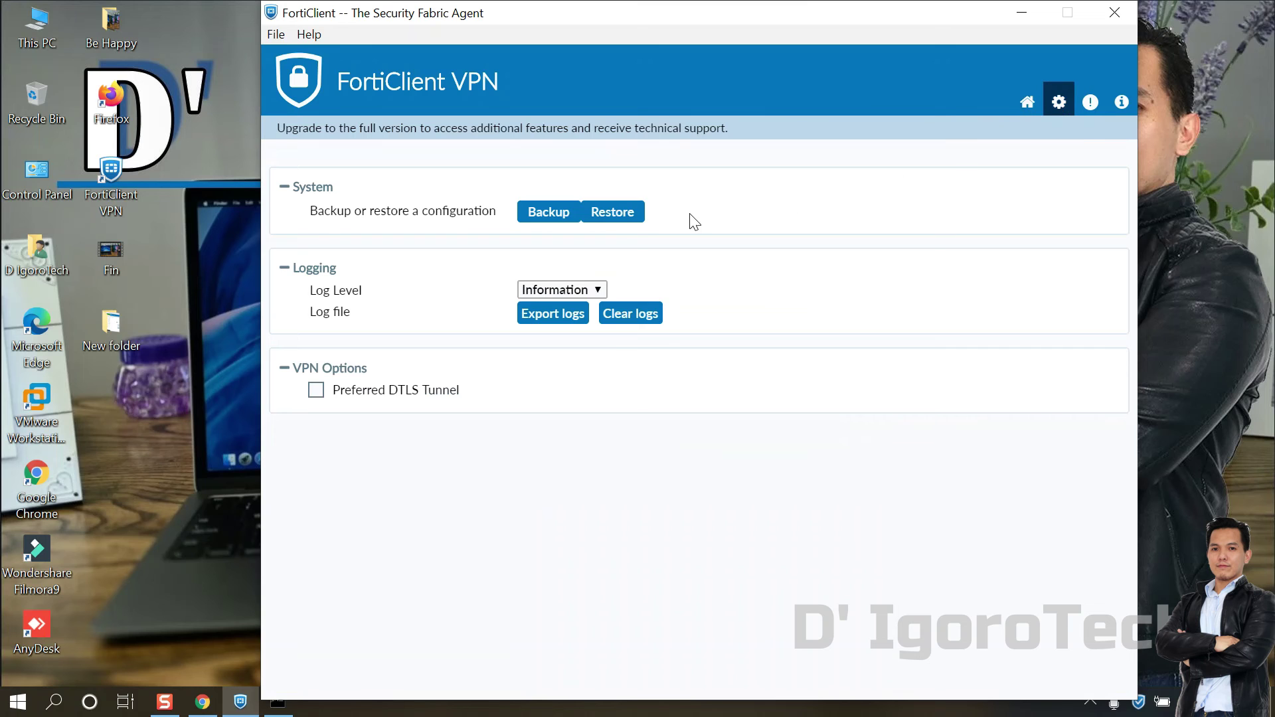
Step: Back up the configuration to a file named FotiBackup on the Desktop
{"action": "left_click", "coordinate": [536, 214]}
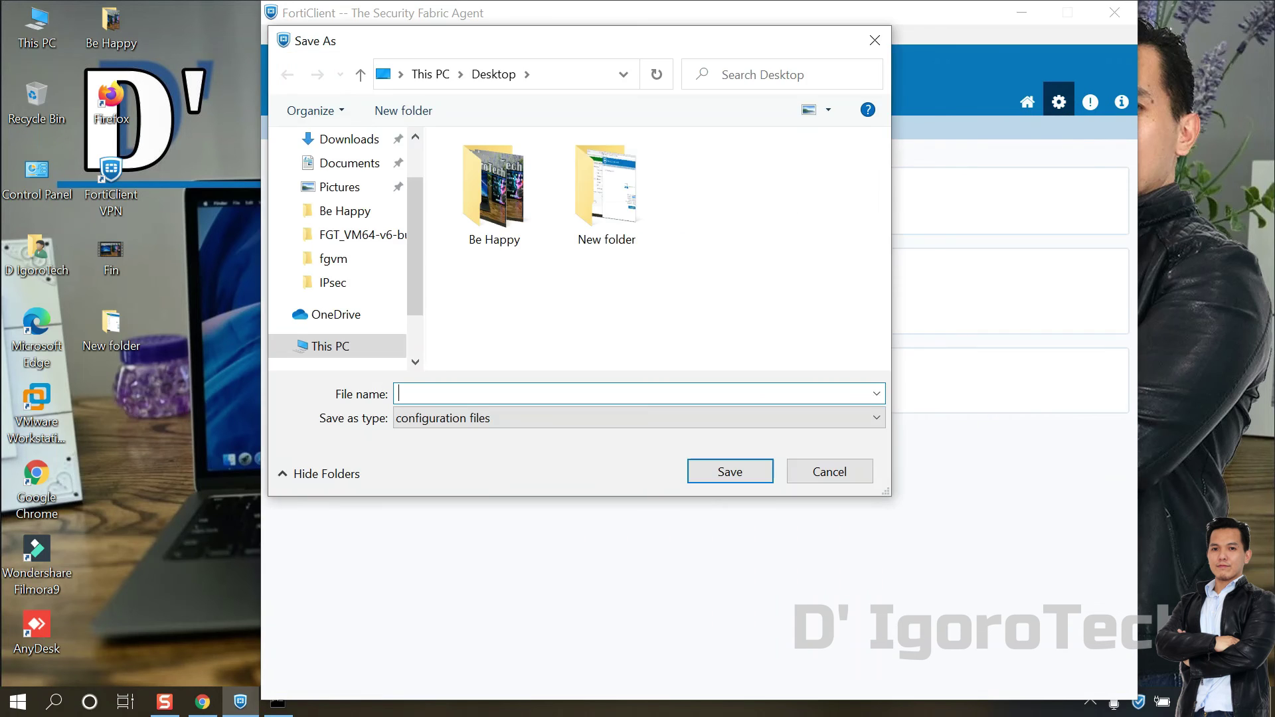
{"action": "type", "text": "FotiBackup"}
{"action": "scroll", "coordinate": [342, 219], "scroll_direction": "up", "scroll_amount": 2}
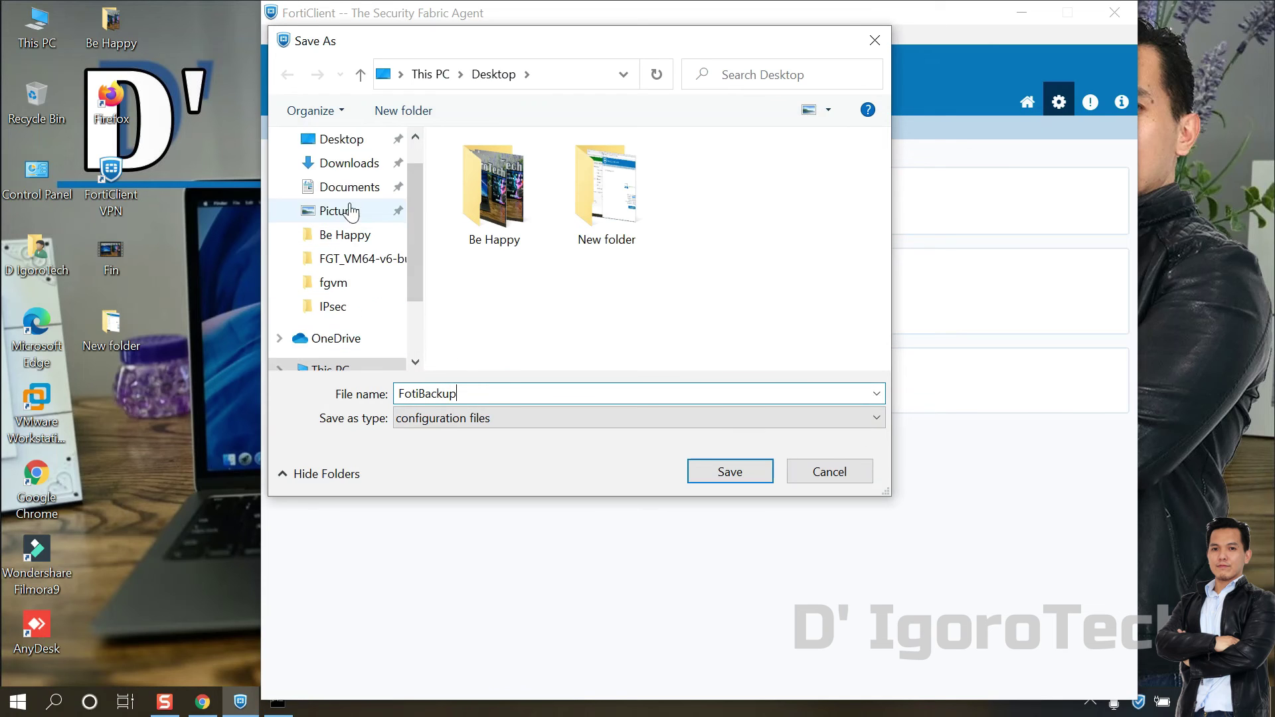
{"action": "left_click", "coordinate": [344, 184]}
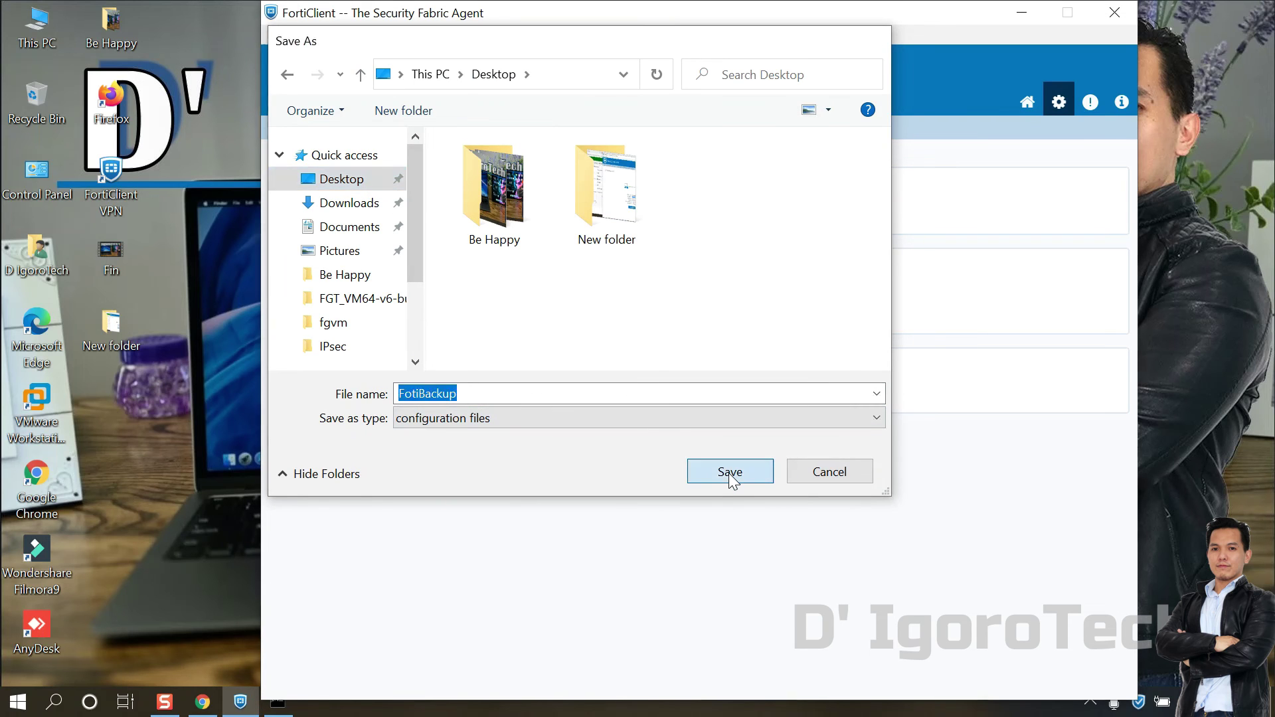
{"action": "left_click", "coordinate": [729, 473]}
Step: Protect the backup with a password, confirm it, and dismiss the success message
{"action": "left_click", "coordinate": [563, 298]}
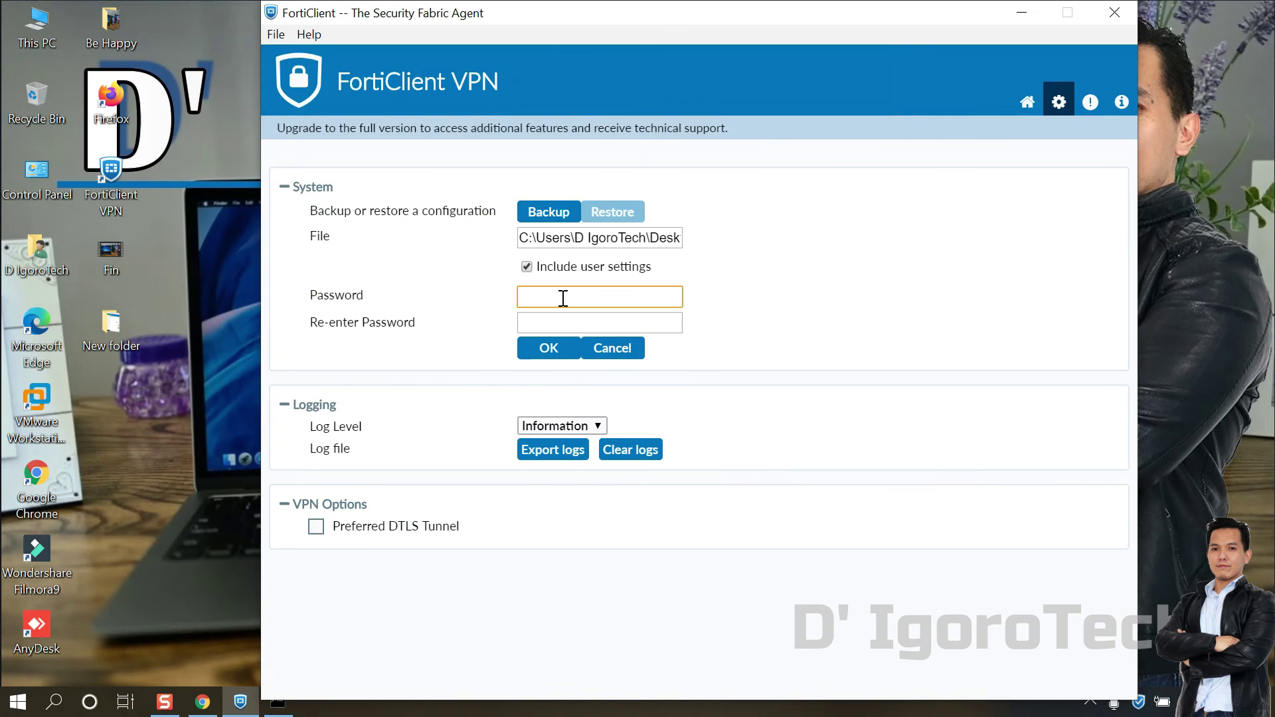
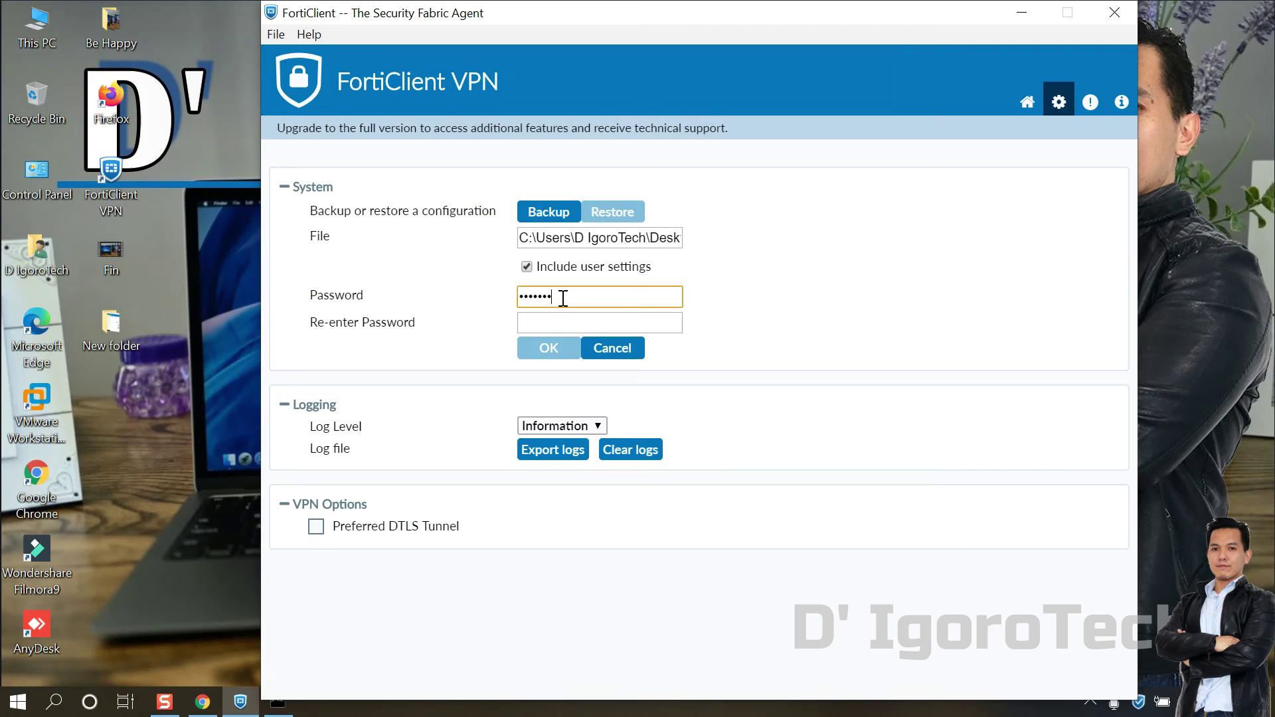
{"action": "key", "text": "Tab"}
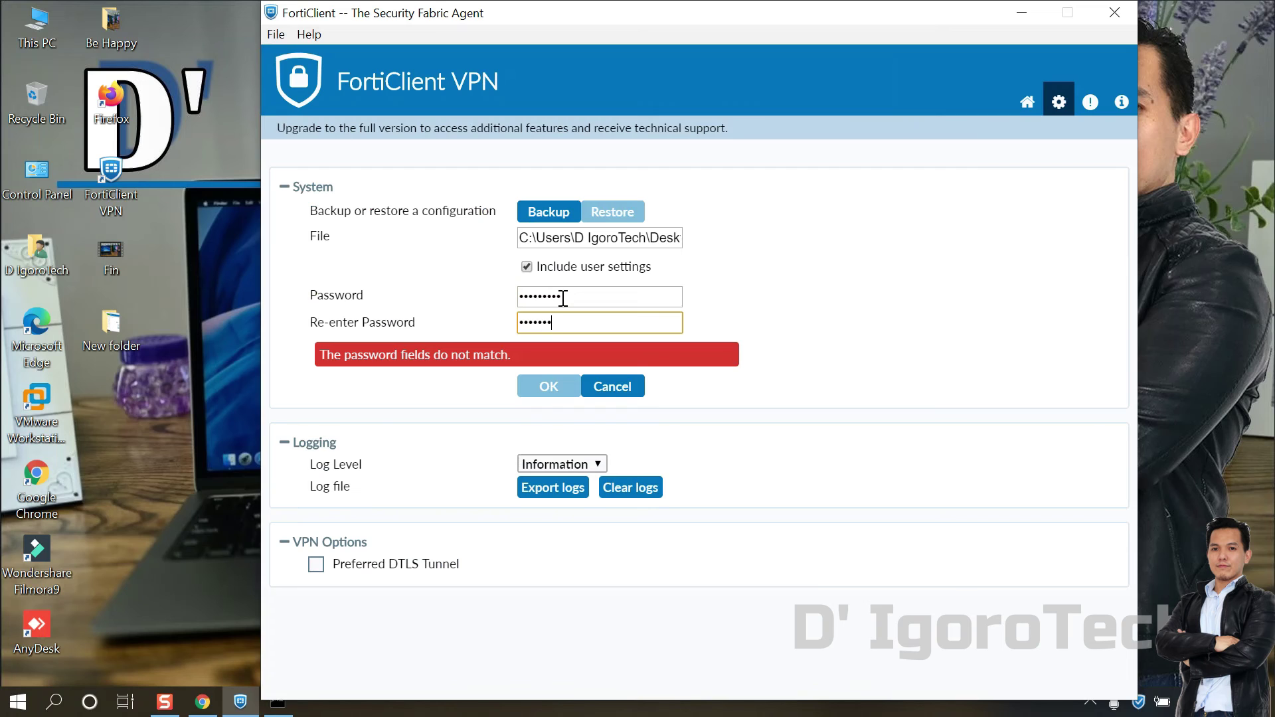
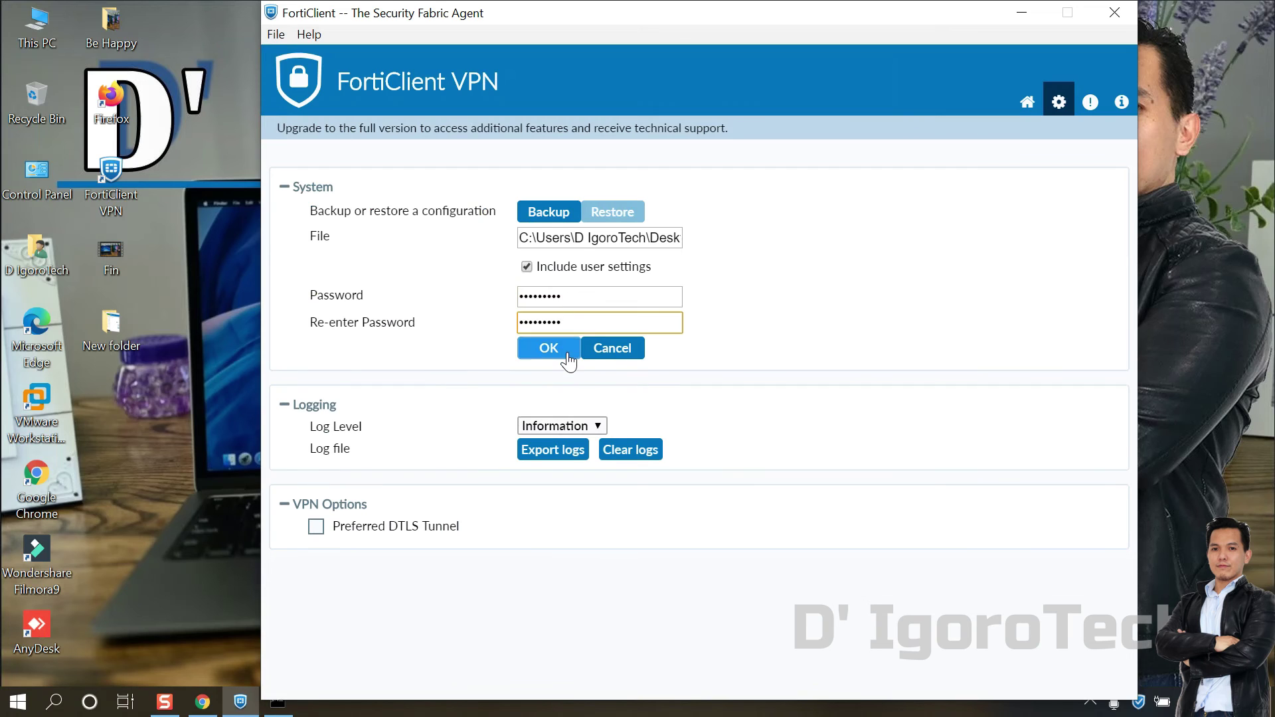
{"action": "left_click", "coordinate": [565, 353]}
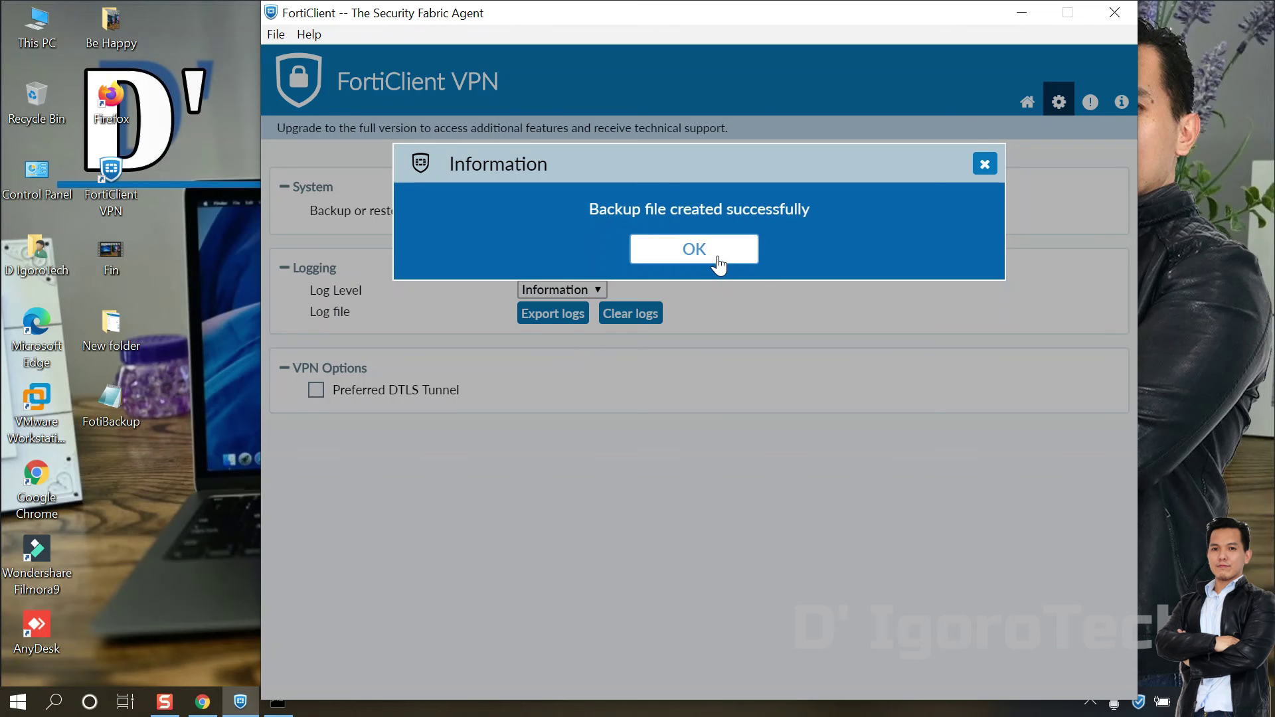
{"action": "left_click", "coordinate": [694, 249]}
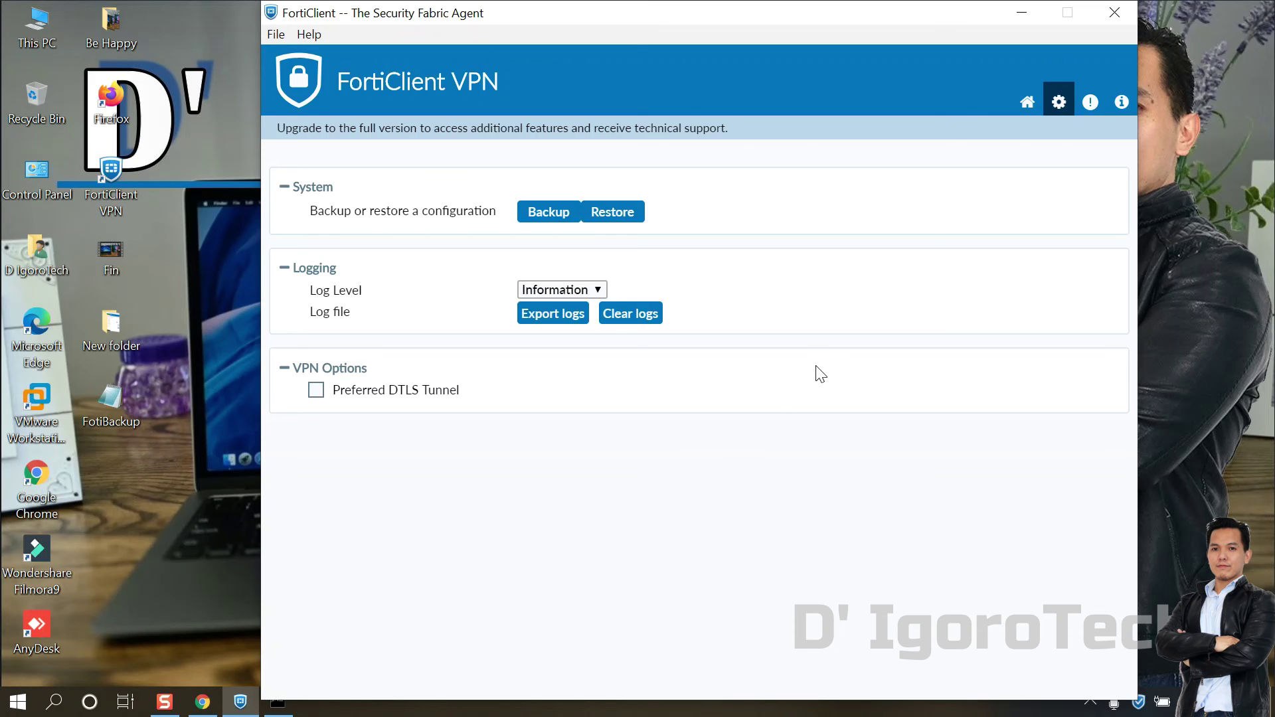
Step: Back on the connection page, delete the D-IgoroTech connection and confirm with Yes
{"action": "left_click", "coordinate": [113, 425]}
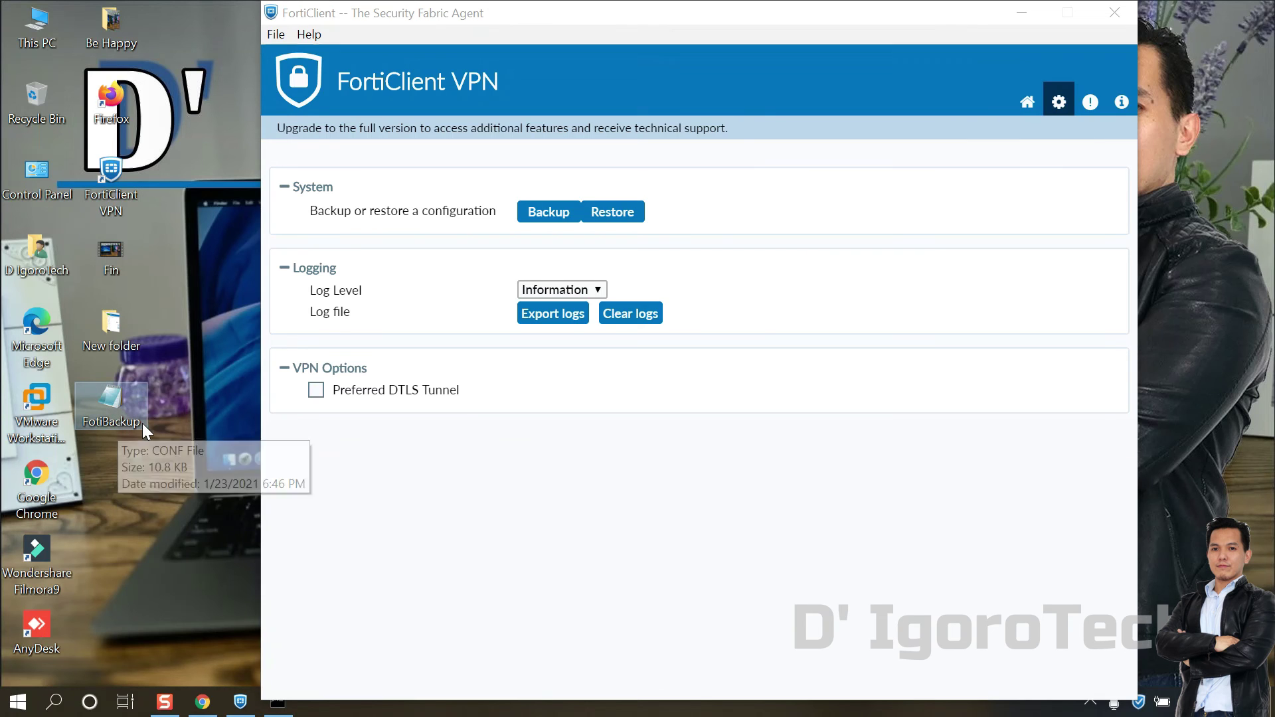
{"action": "left_click", "coordinate": [1027, 105]}
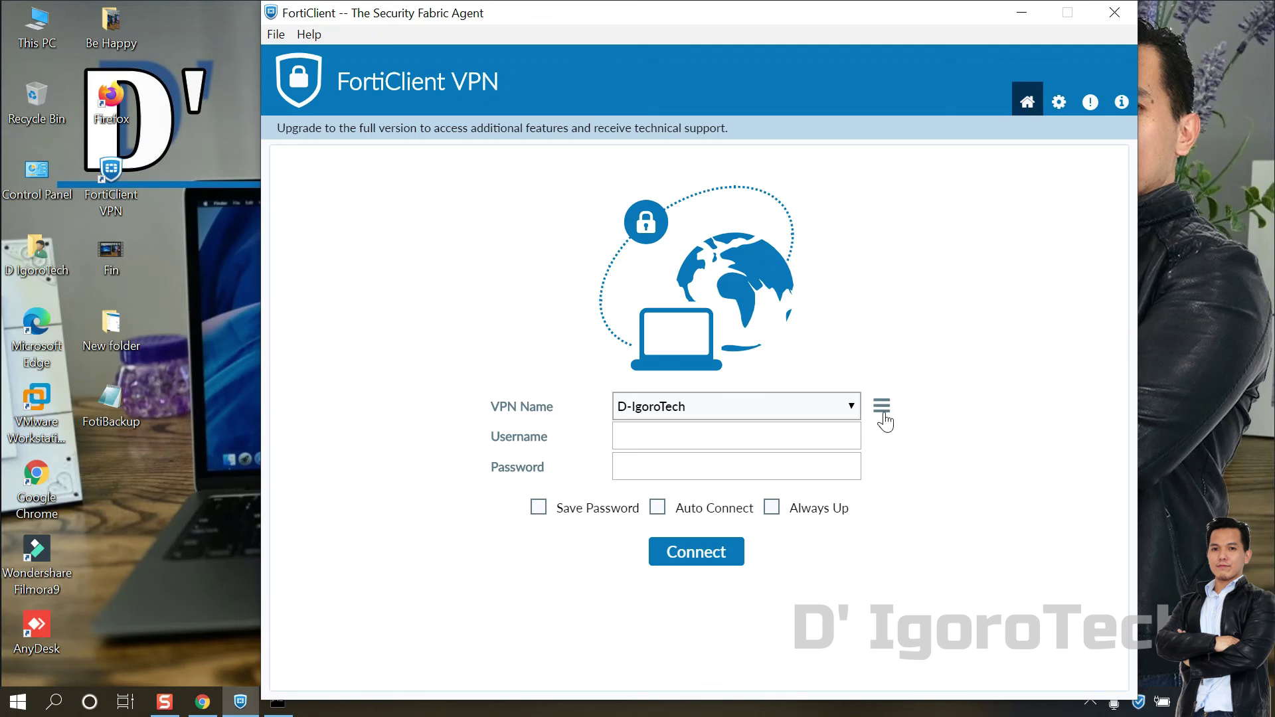
{"action": "left_click", "coordinate": [882, 406]}
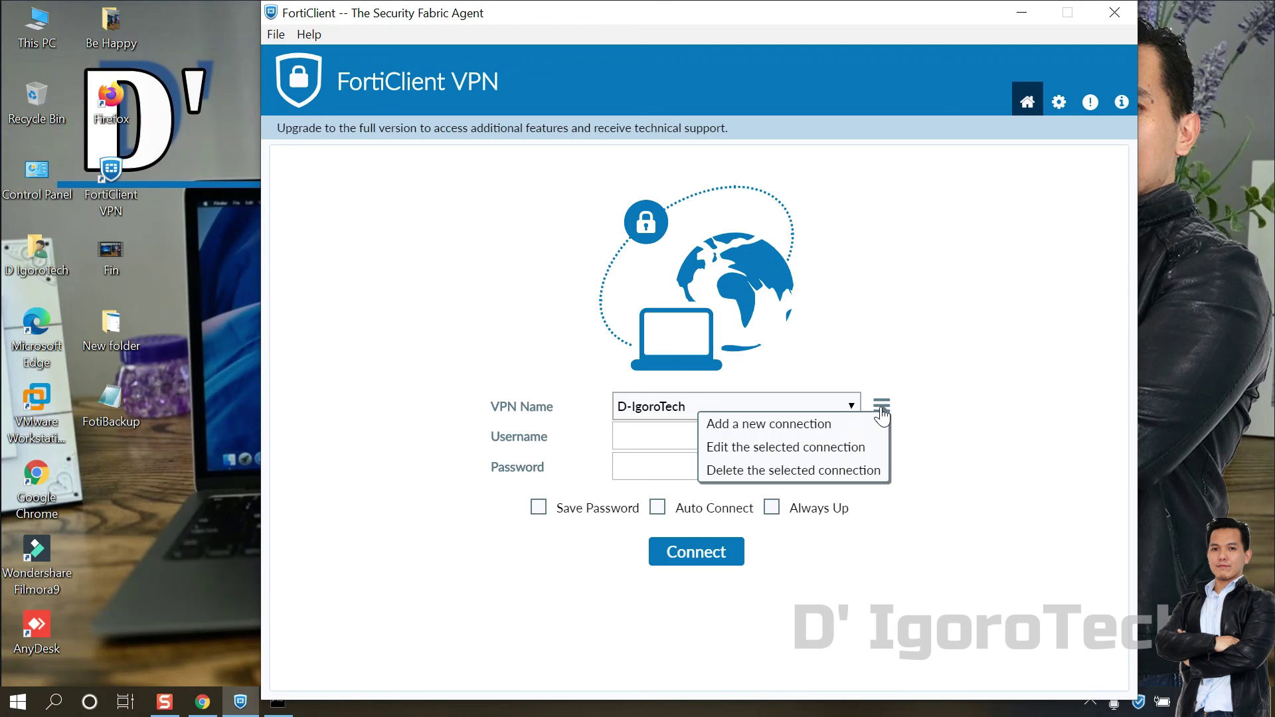
{"action": "left_click", "coordinate": [836, 472]}
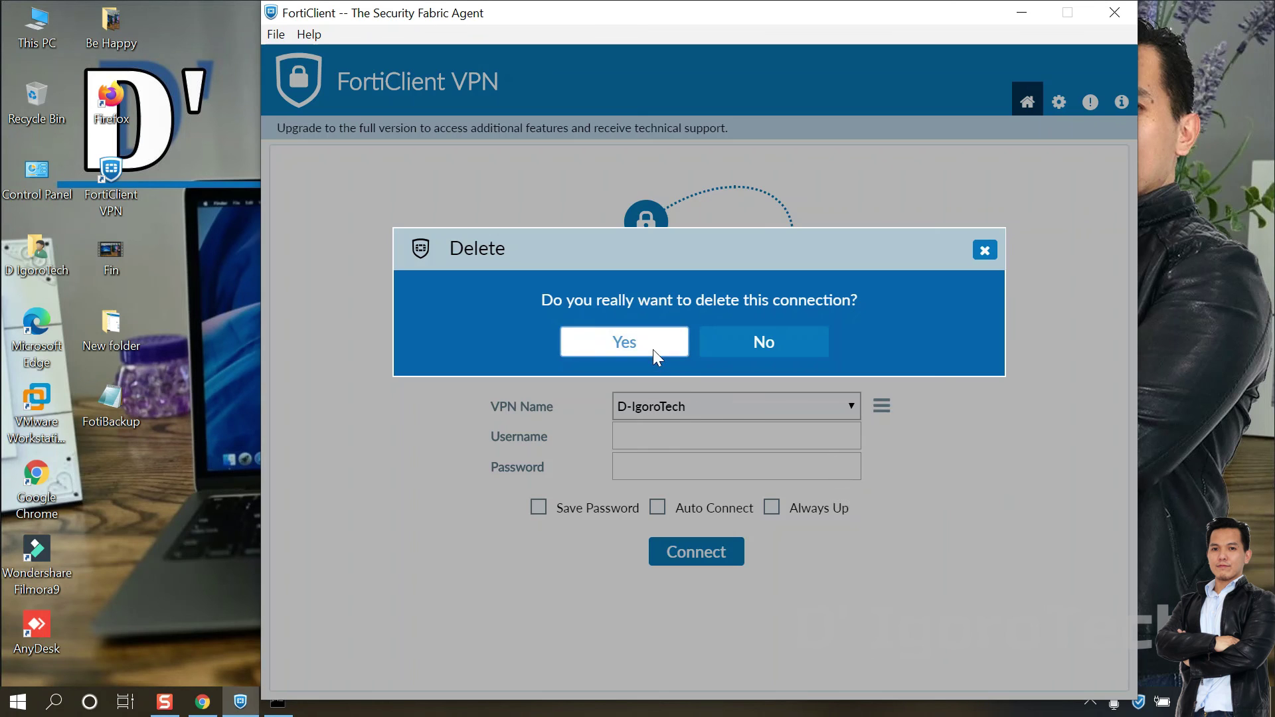
{"action": "left_click", "coordinate": [653, 351]}
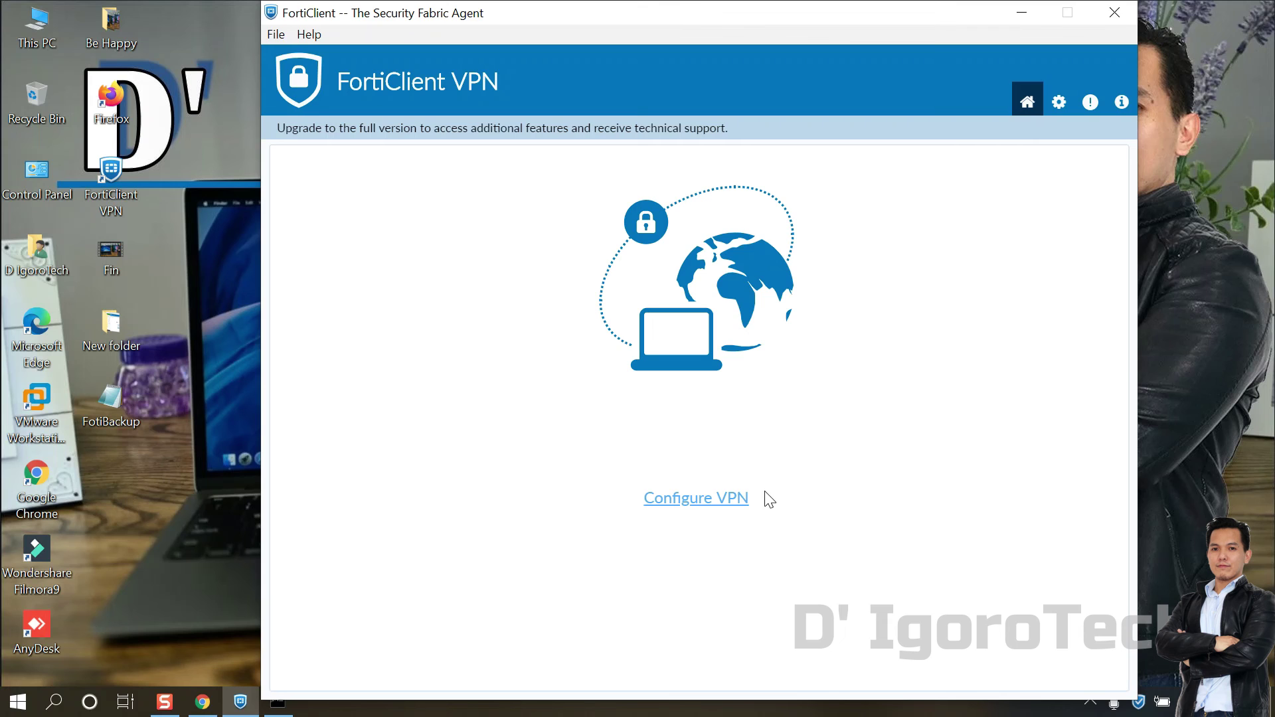
Step: In Settings, choose Restore and select the FotiBackup file on the Desktop
{"action": "left_click", "coordinate": [721, 506]}
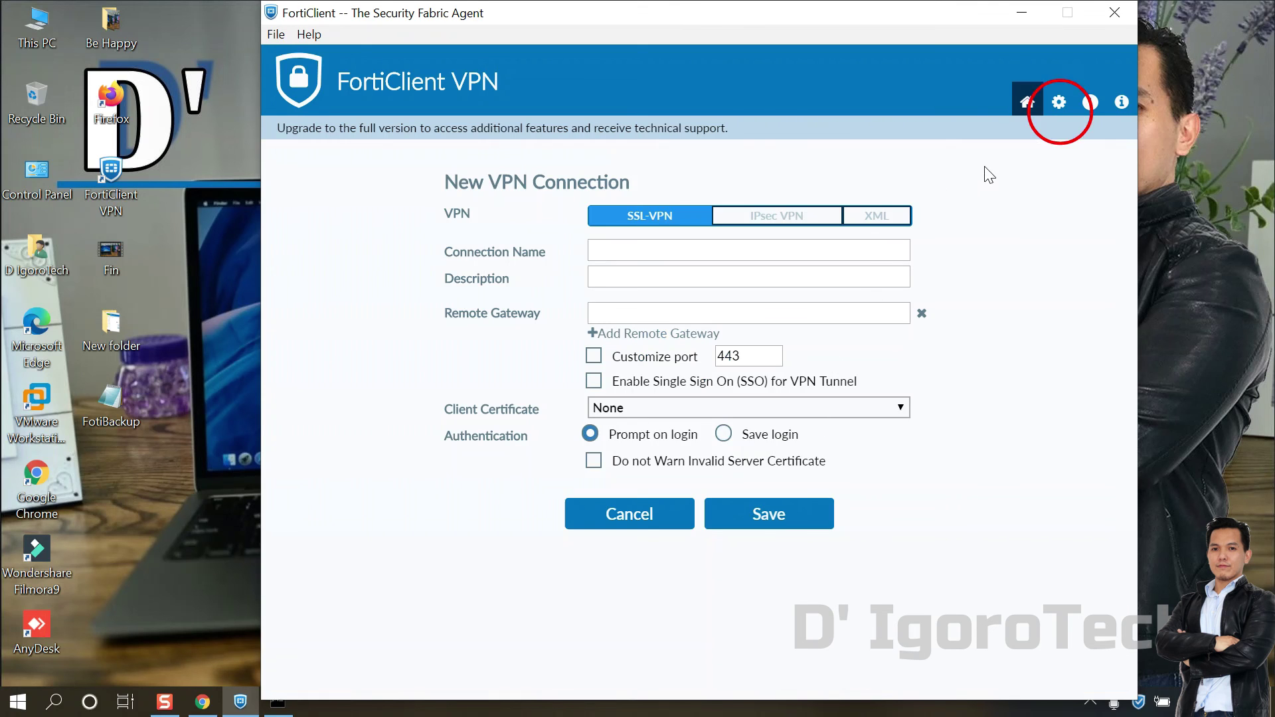
{"action": "left_click", "coordinate": [1059, 105]}
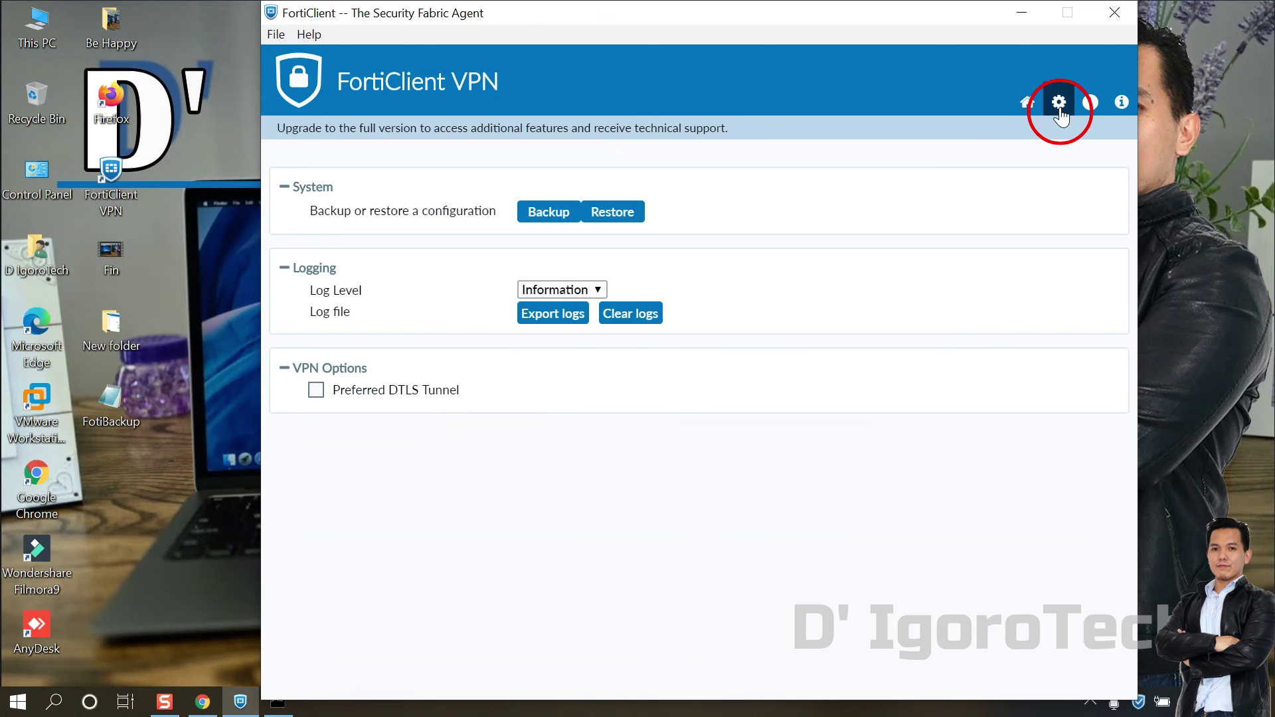
{"action": "left_click", "coordinate": [611, 212]}
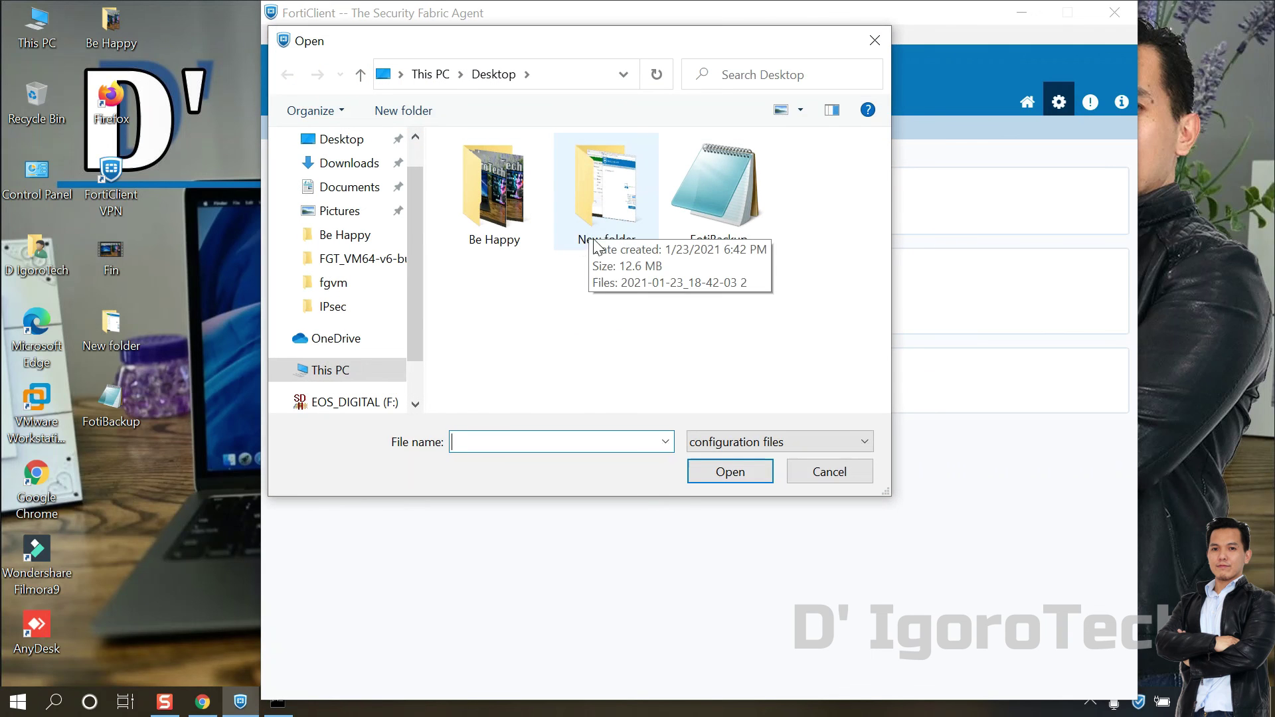
{"action": "left_click", "coordinate": [348, 147]}
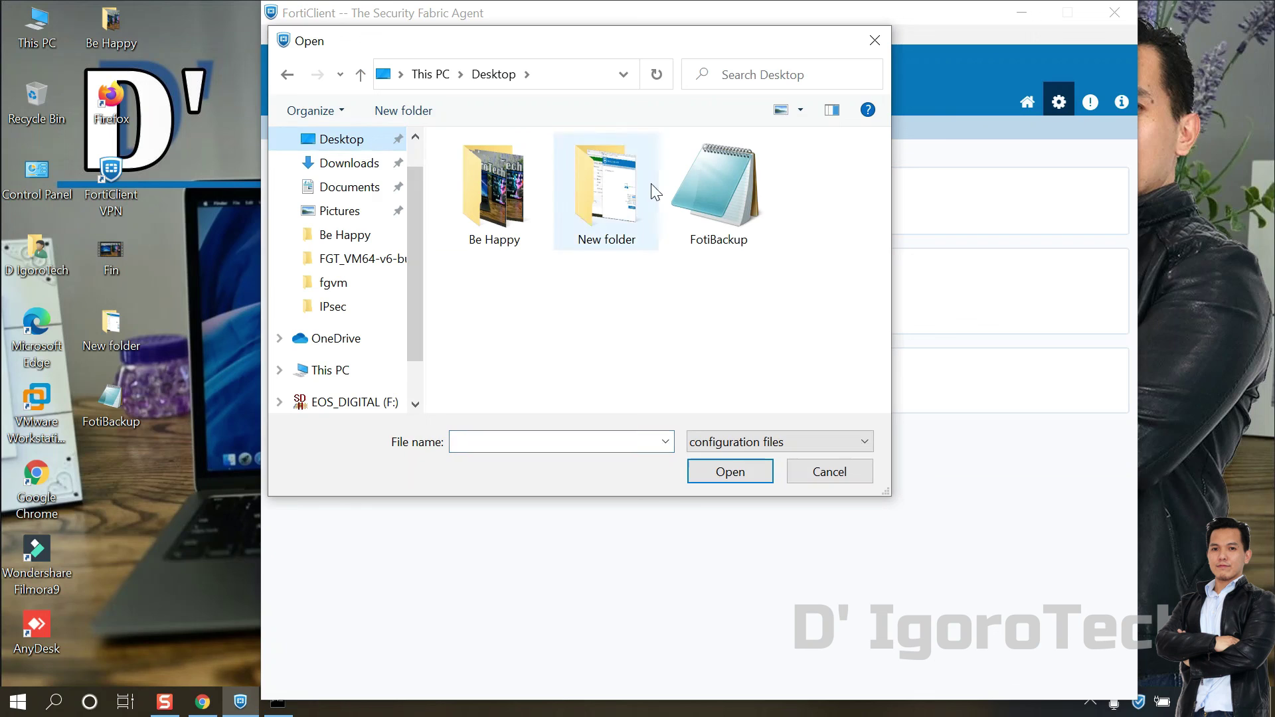
{"action": "left_click", "coordinate": [716, 211]}
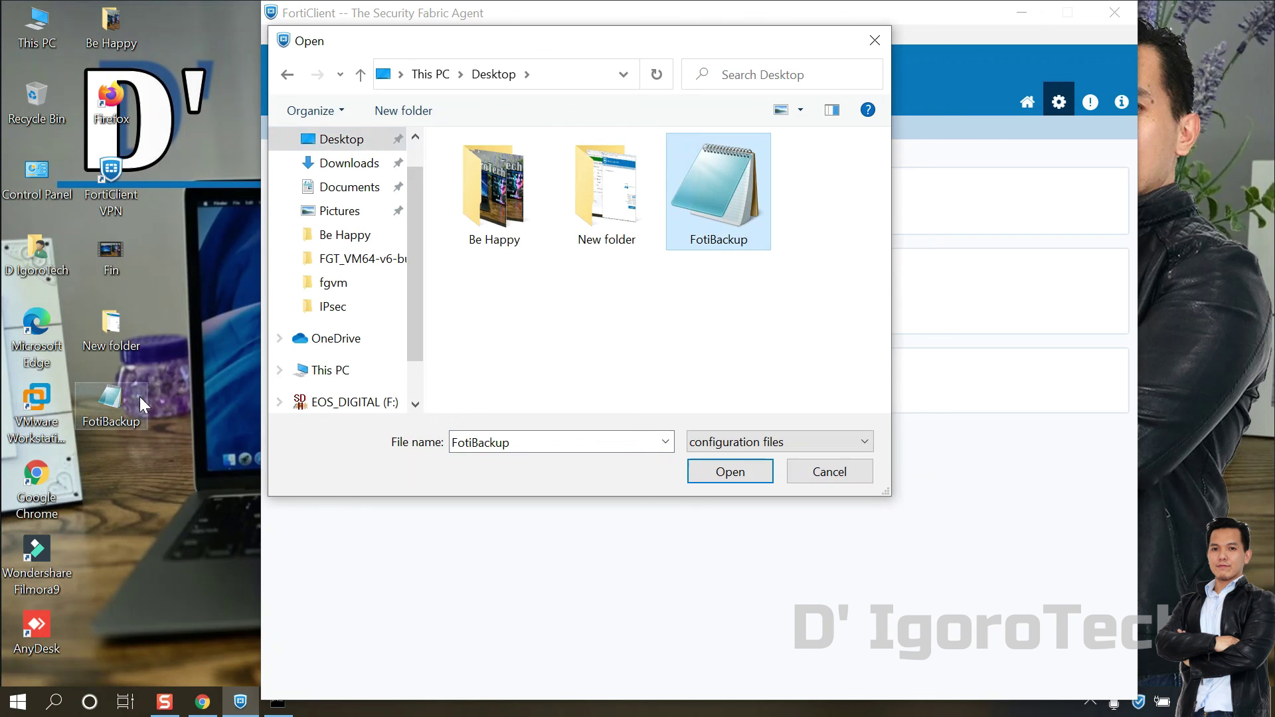
{"action": "left_click", "coordinate": [730, 474]}
Step: Enter the backup password, complete the restore, and dismiss the success message
{"action": "left_click", "coordinate": [599, 265]}
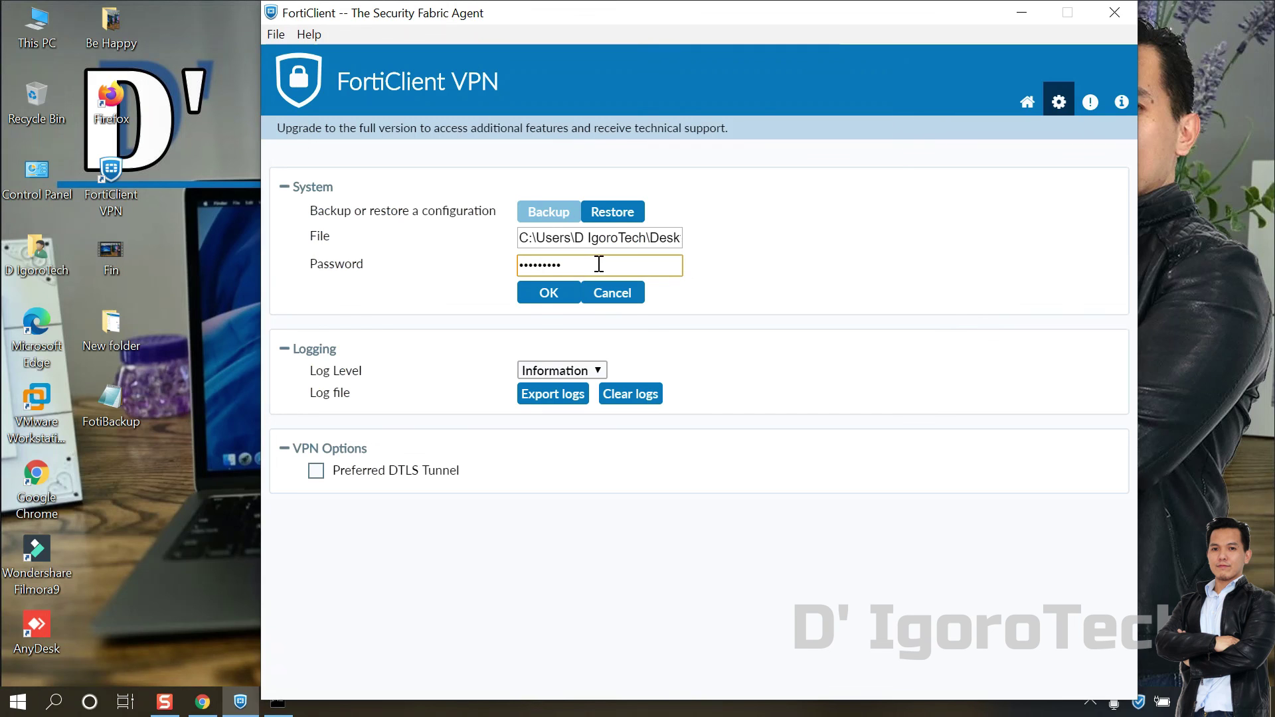
{"action": "left_click", "coordinate": [546, 296]}
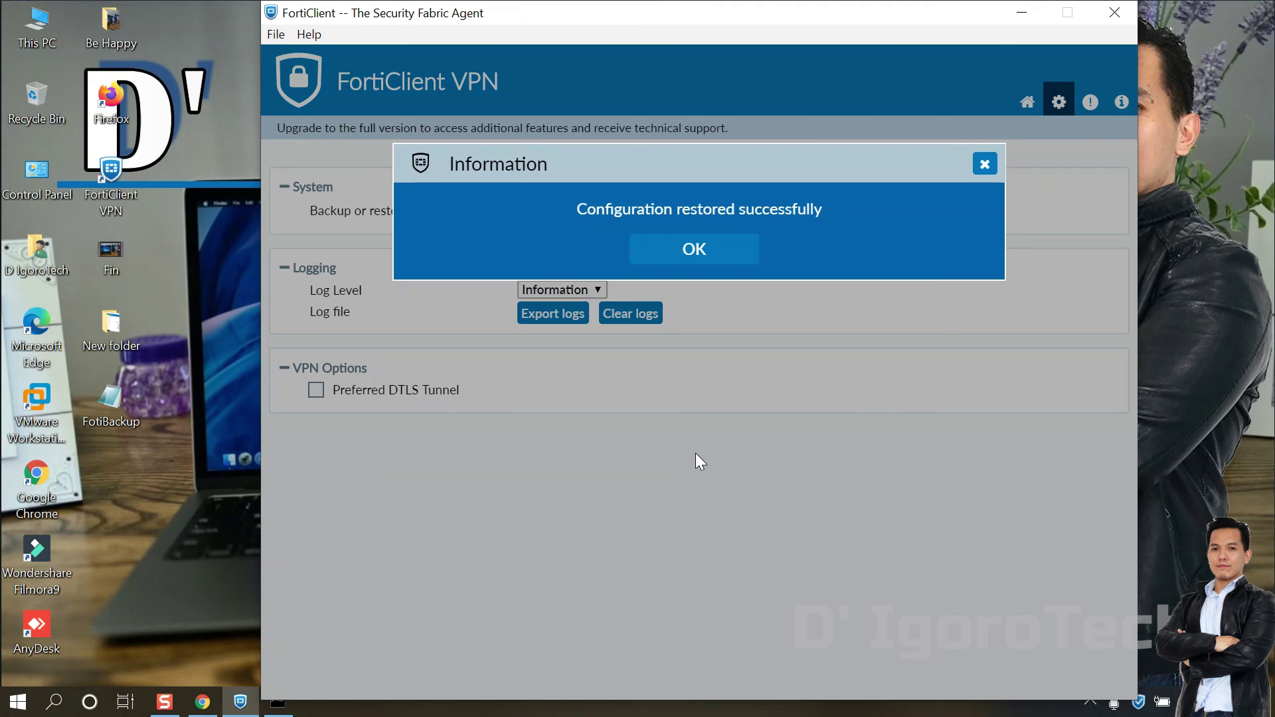
{"action": "left_click", "coordinate": [716, 259]}
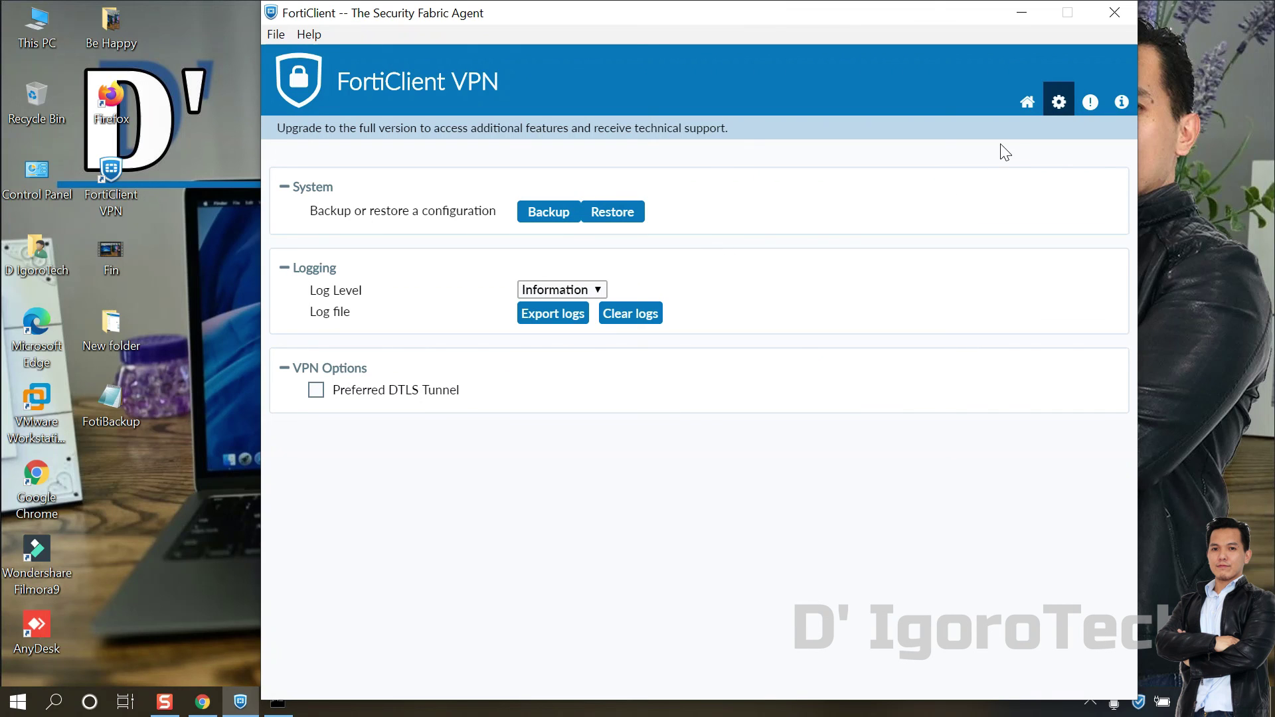
Step: Review the restored D-IgoroTech connection settings and save them
{"action": "left_click", "coordinate": [1028, 103]}
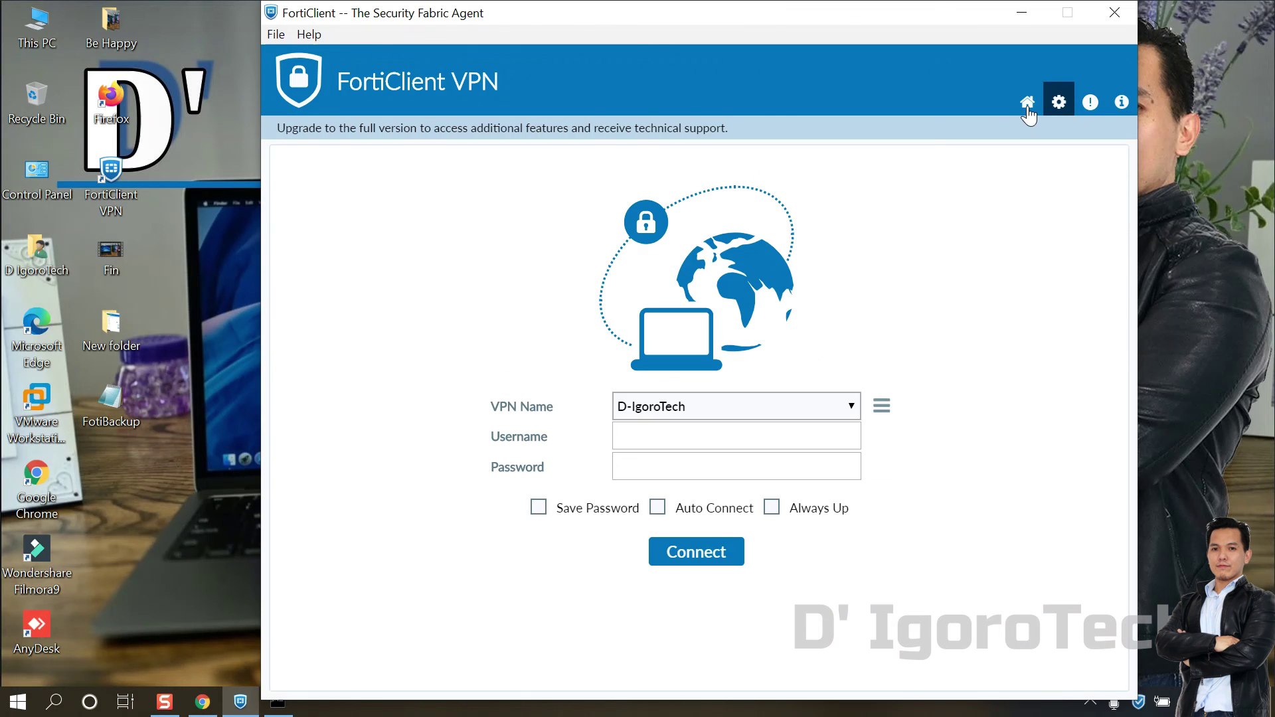
{"action": "left_click", "coordinate": [881, 406]}
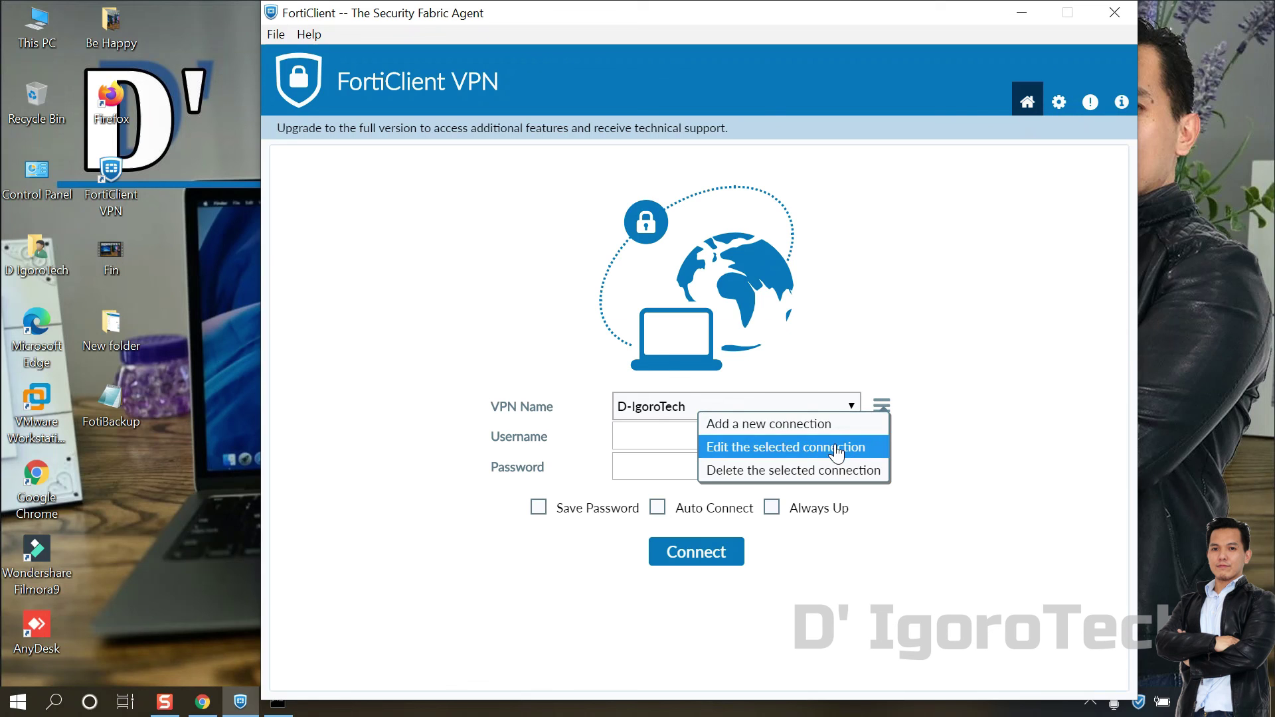
{"action": "left_click", "coordinate": [837, 448]}
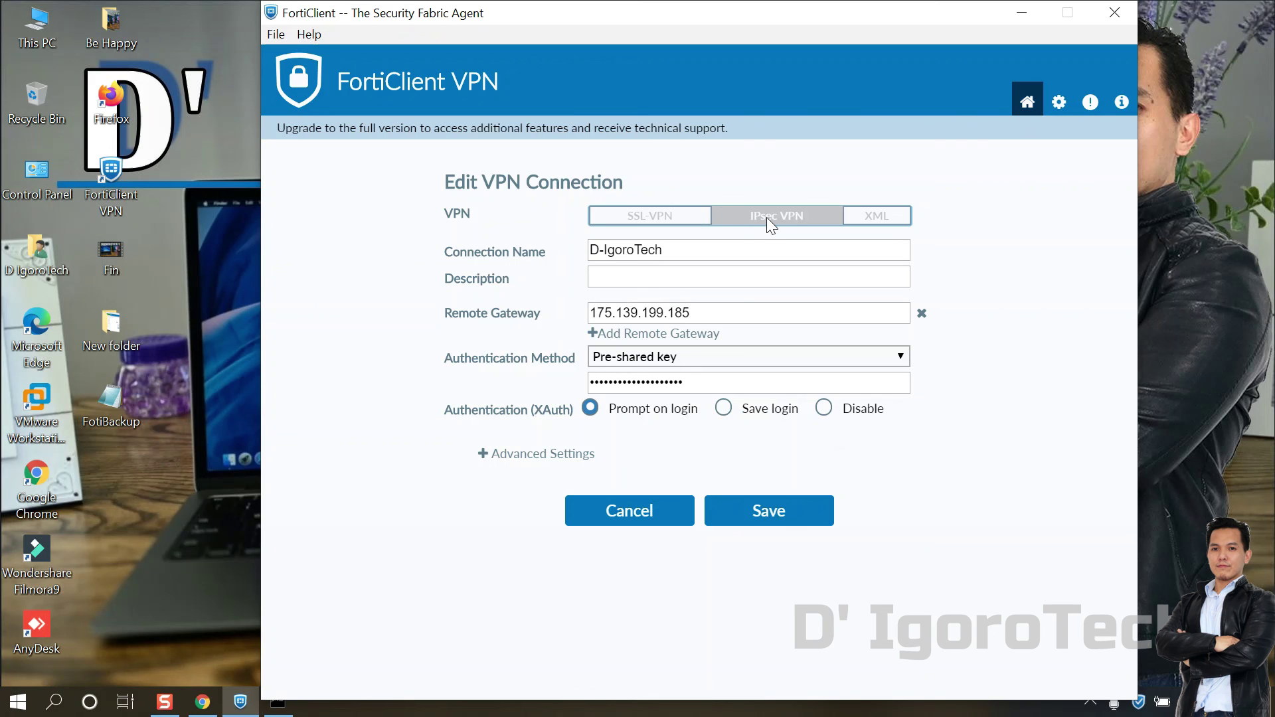
{"action": "left_click", "coordinate": [709, 525]}
Step: Enter the VPN username and password and connect with the D-IgoroTech profile
{"action": "left_click", "coordinate": [649, 442]}
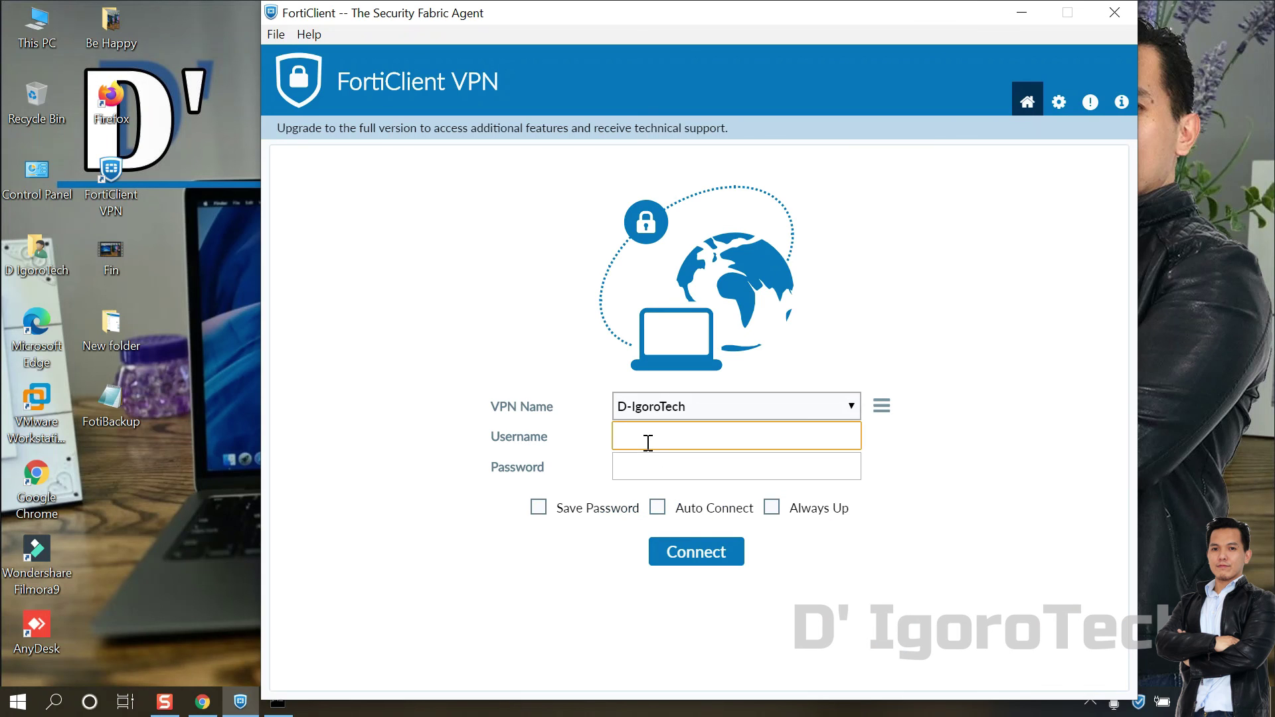
{"action": "type", "text": "Igorotech"}
{"action": "key", "text": "Tab"}
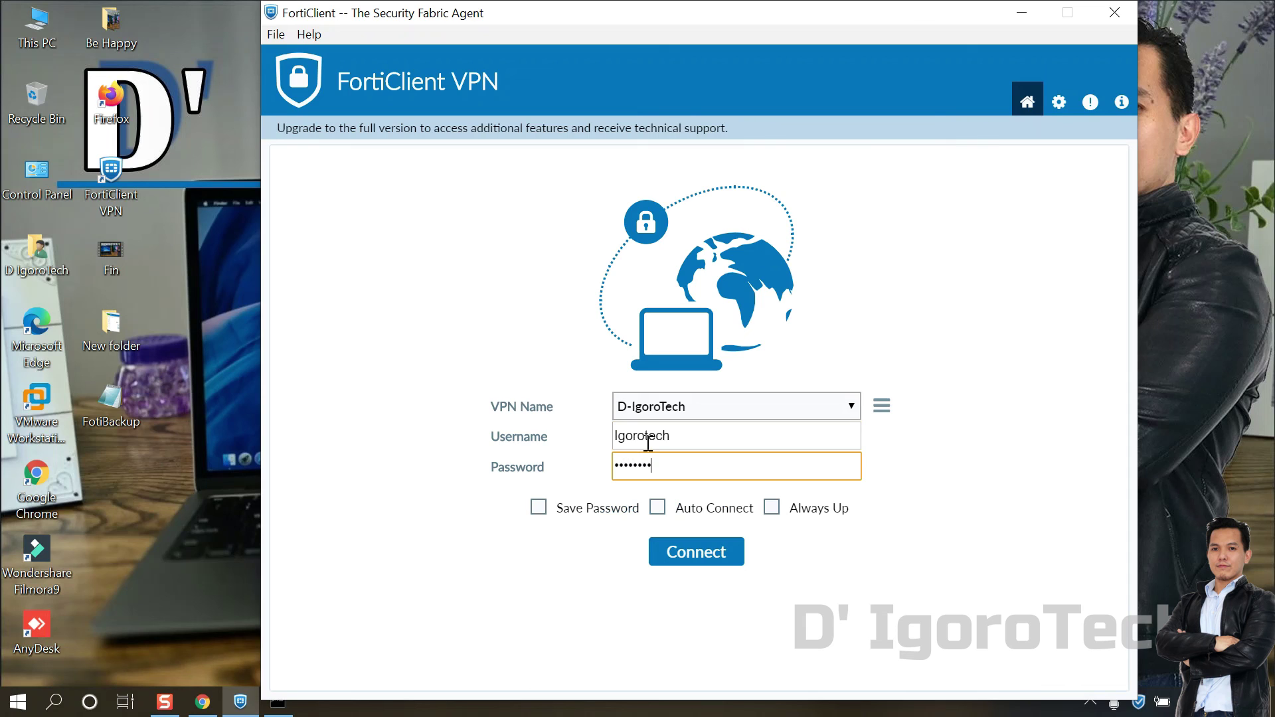
{"action": "left_click", "coordinate": [703, 550]}
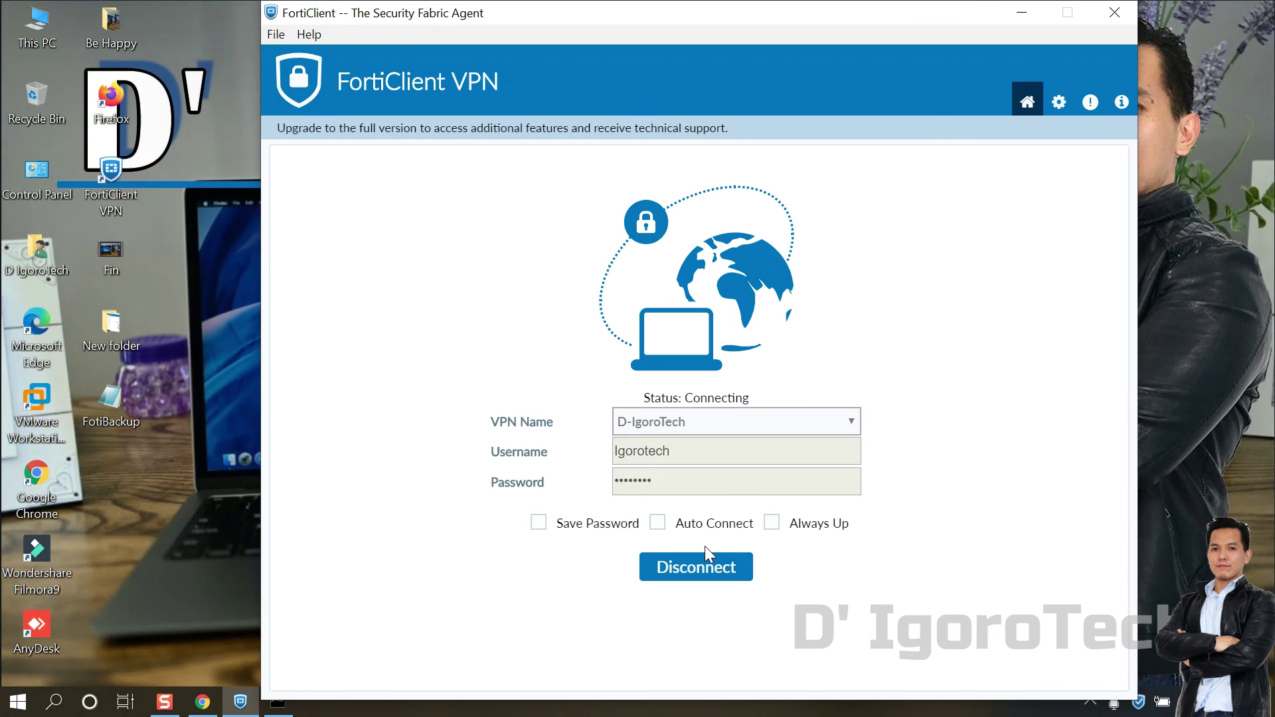